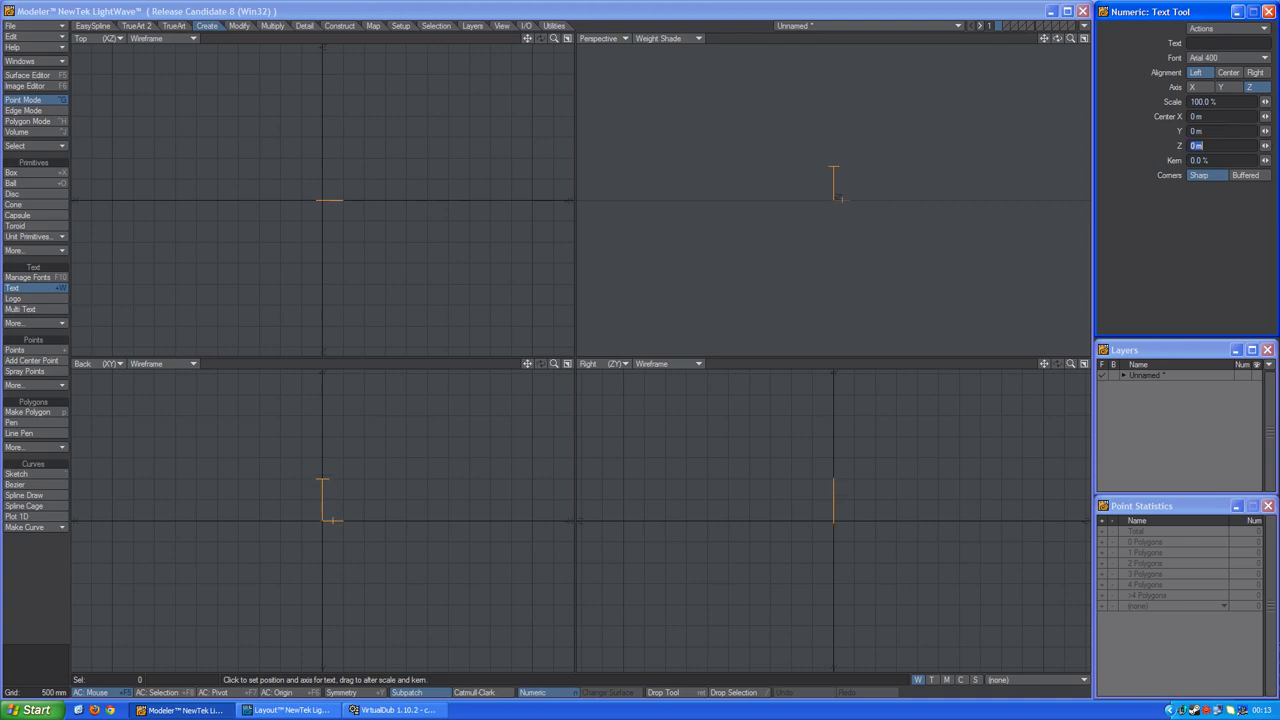
left_click(1199, 43)
type("123456789")
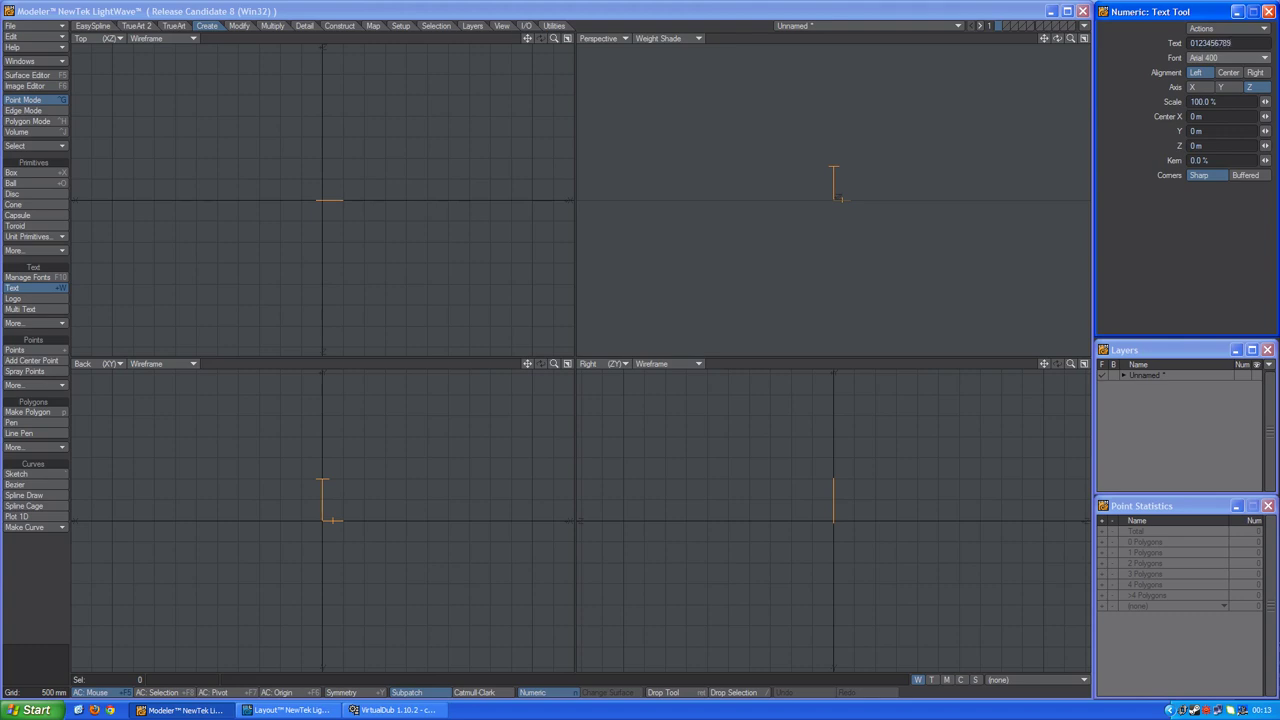
key("Return")
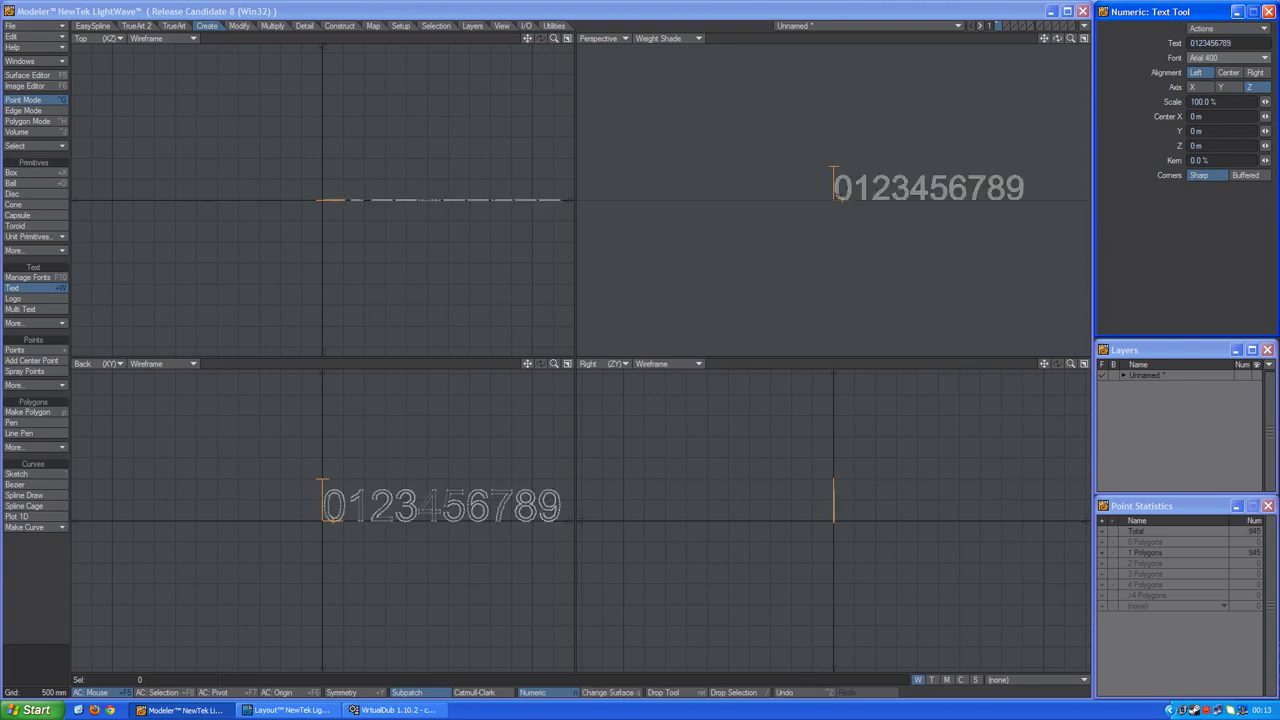
left_click(1204, 57)
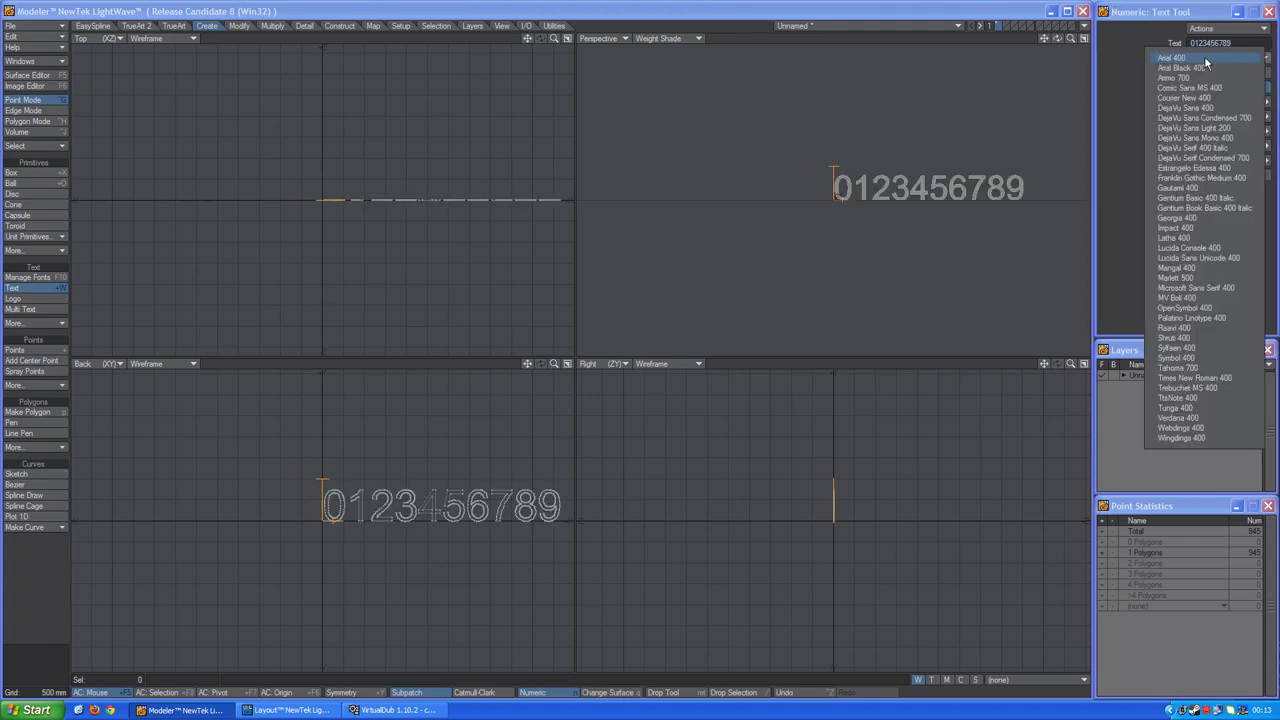
left_click(1205, 68)
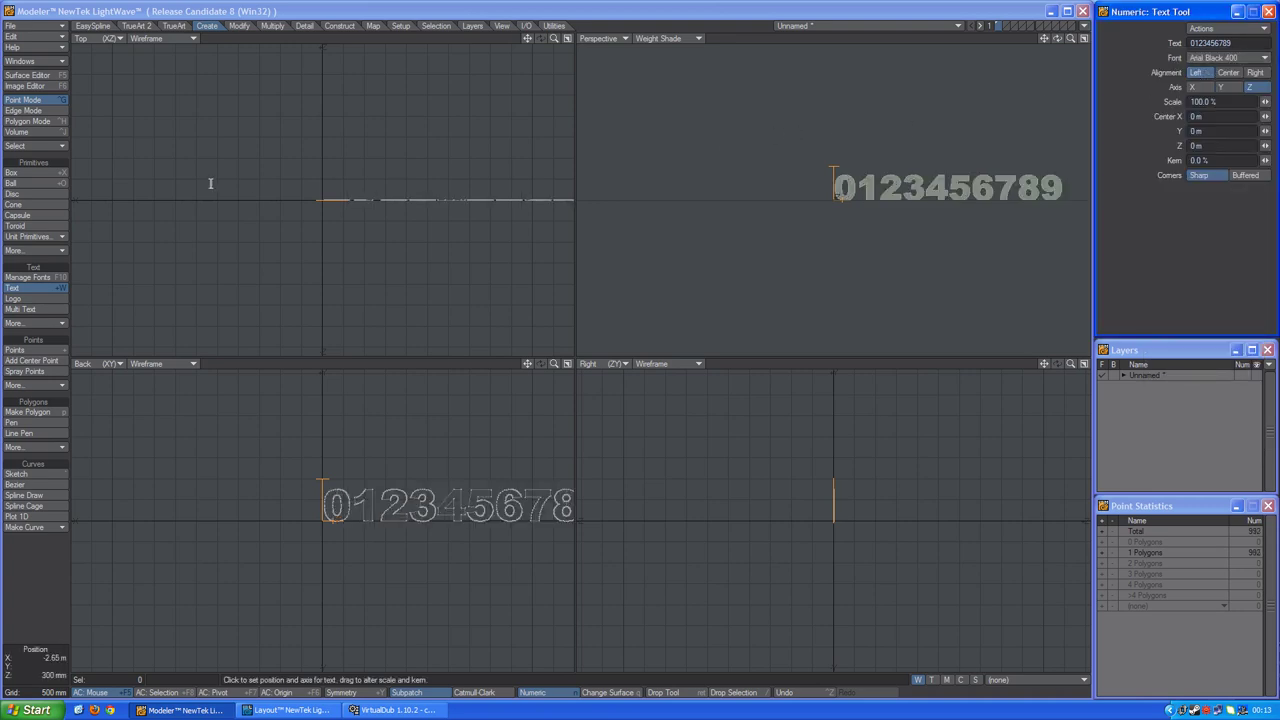
left_click(34, 288)
key("a")
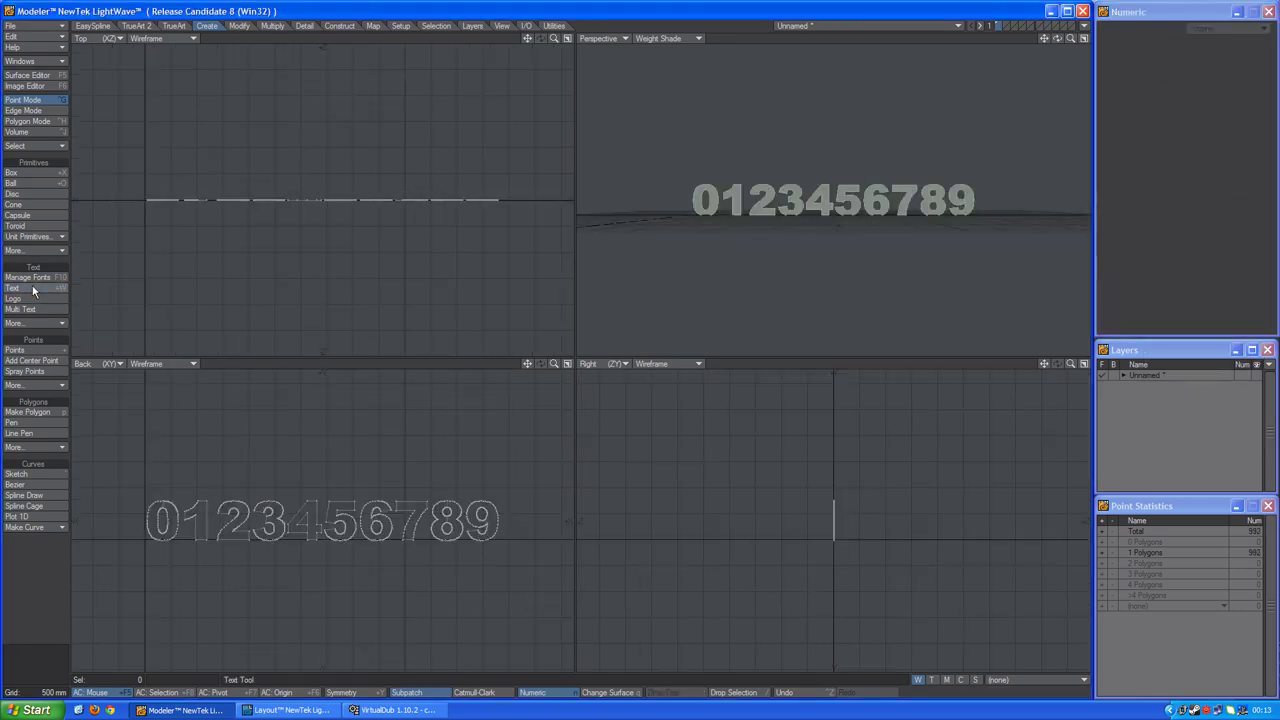
Step: Weight the digits as polygon groups with WeightPolygonGroups, using a step of 1.0 in Replace mode
left_click(173, 28)
left_click(62, 396)
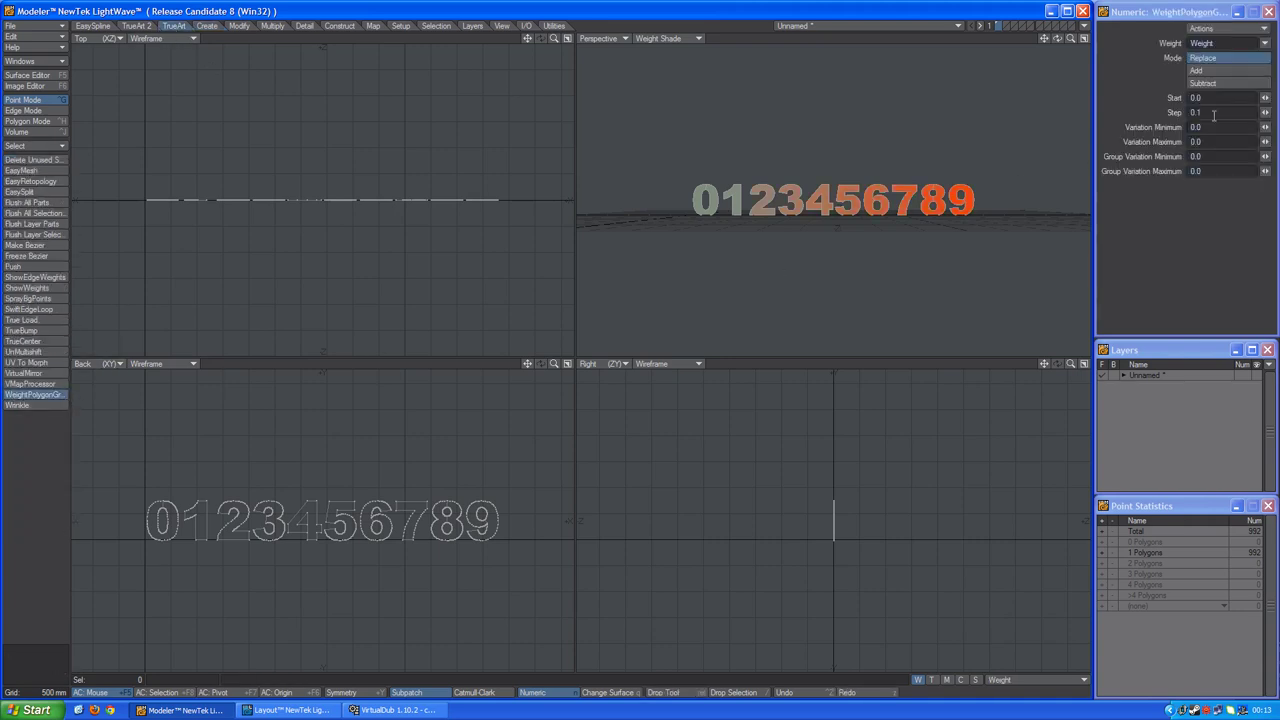
left_click(1213, 116)
type("1")
key("Return")
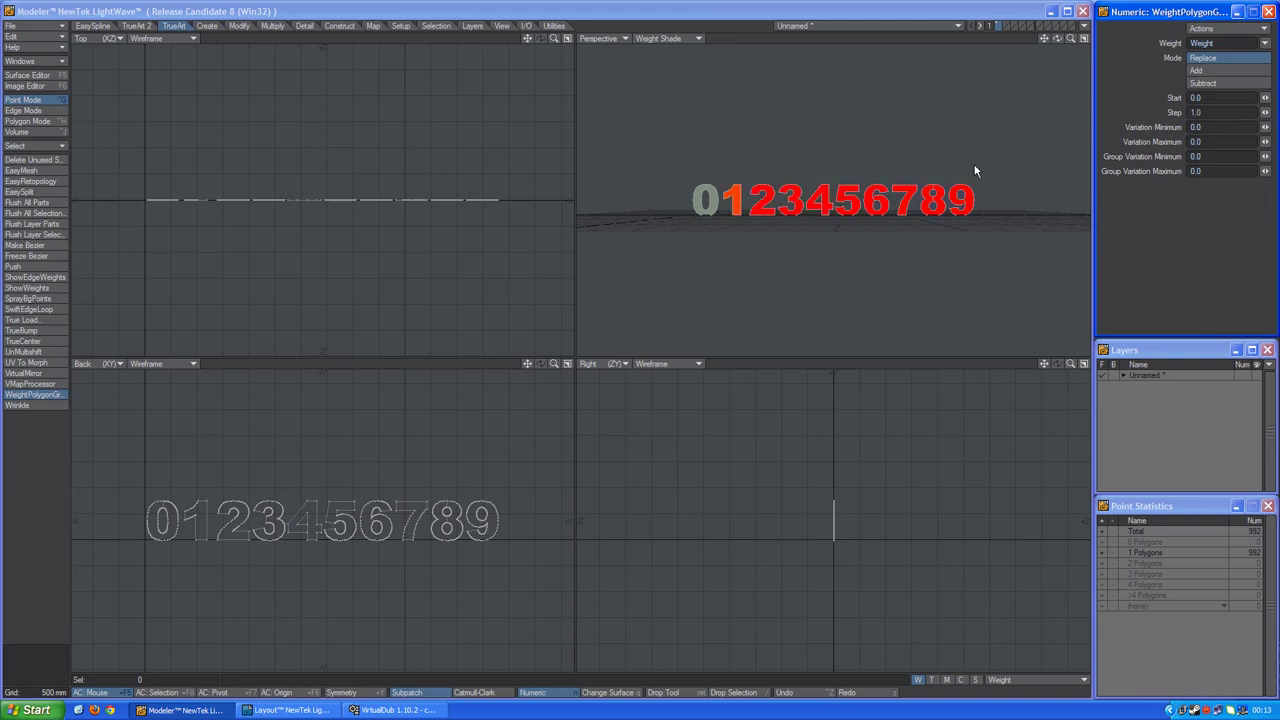
key("space")
Step: Select the digit 0 as a polygon and center it on the origin with TrueCenter
left_click(157, 511)
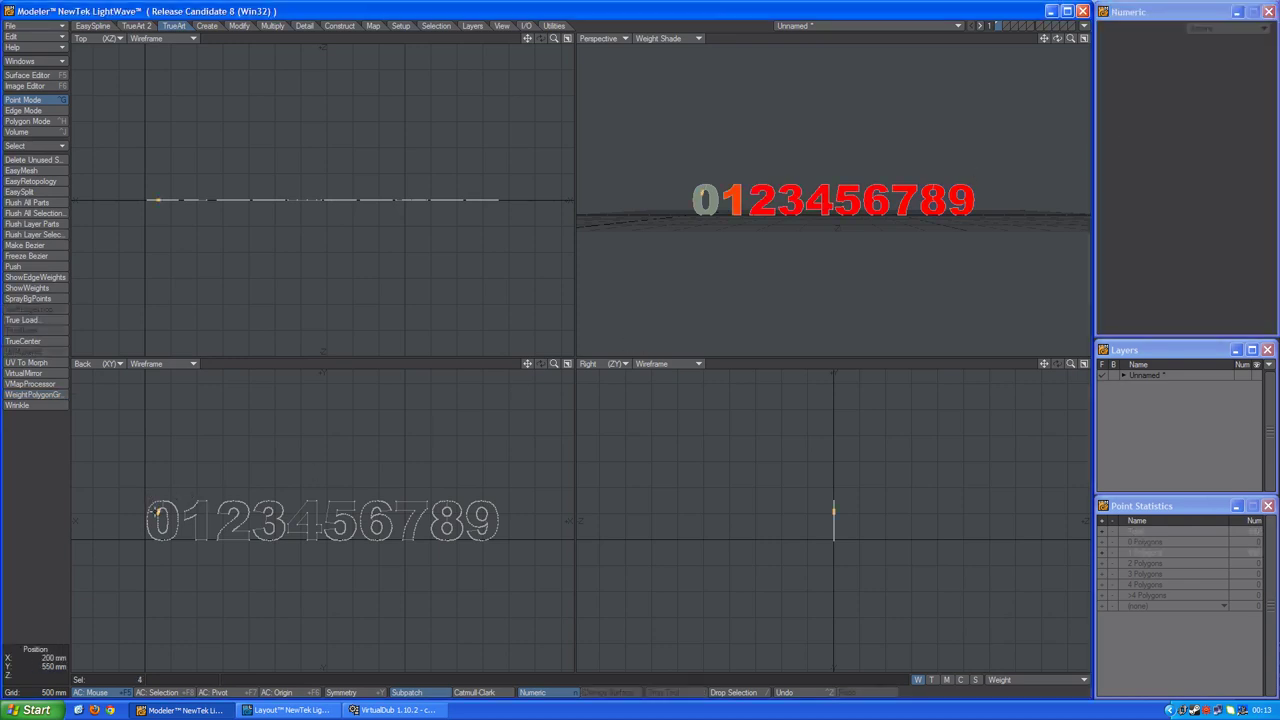
left_click(40, 121)
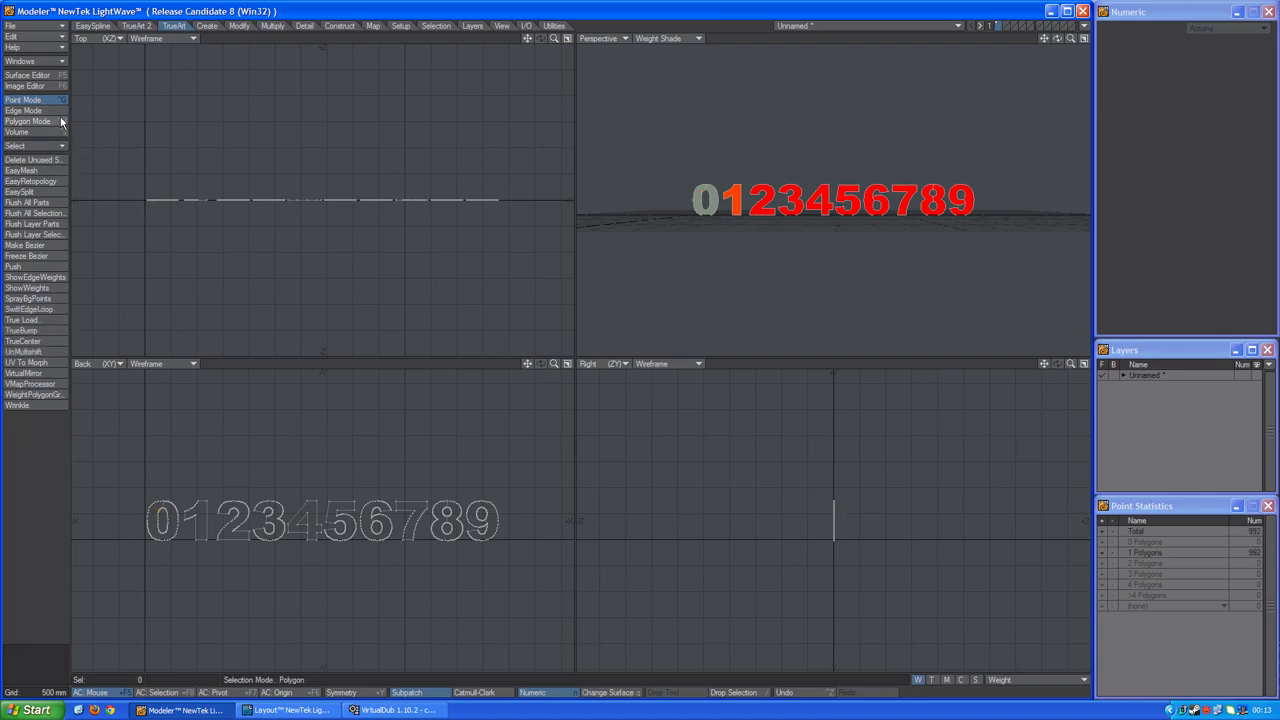
left_click(180, 541)
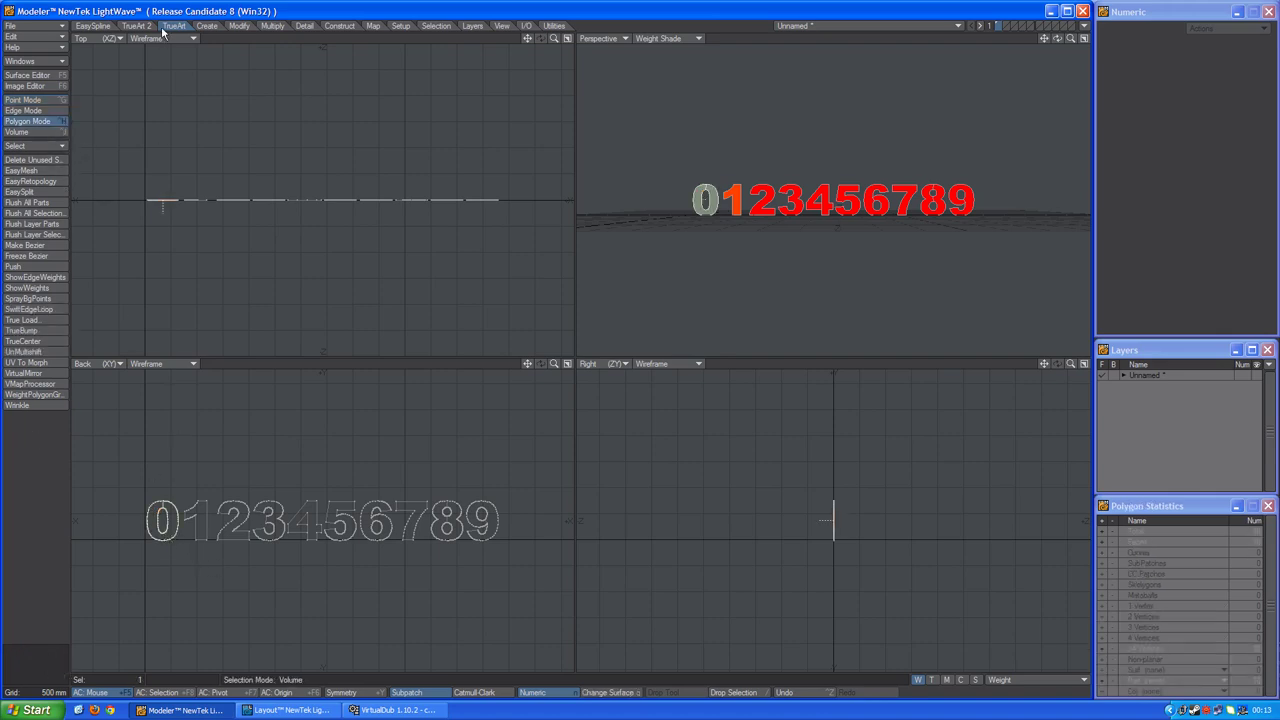
left_click(35, 341)
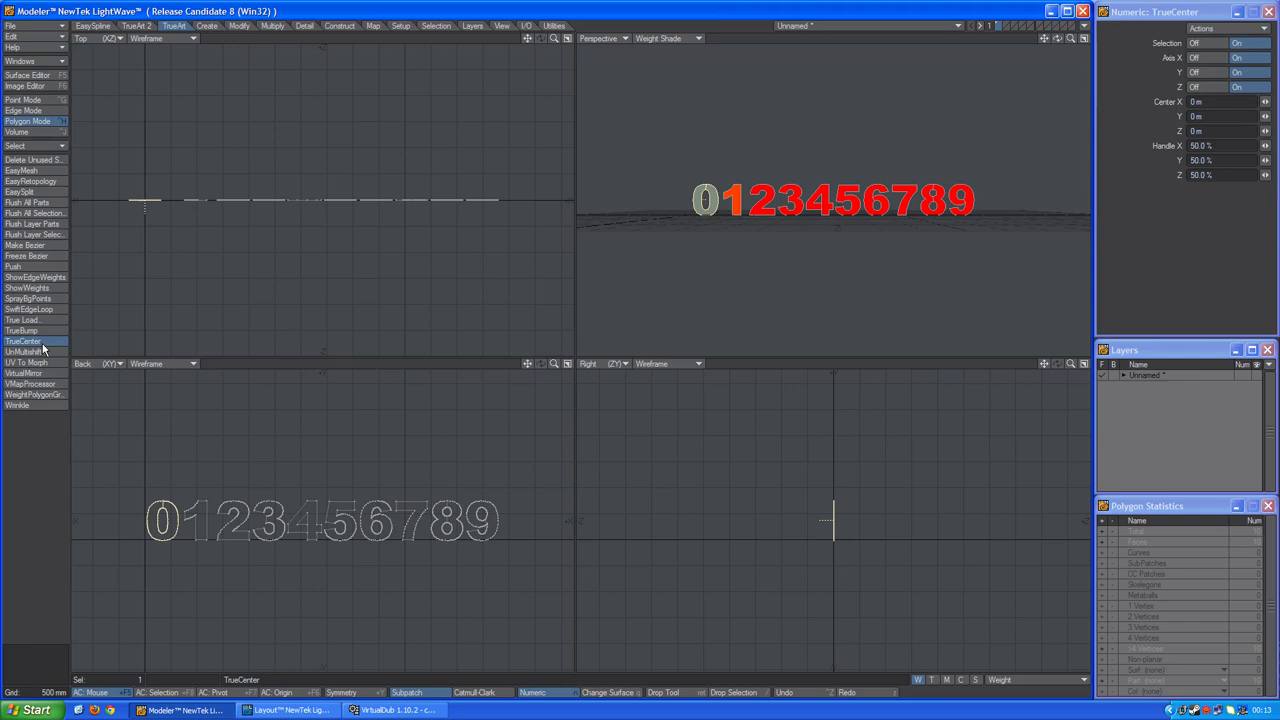
left_click(31, 446)
left_click(62, 522)
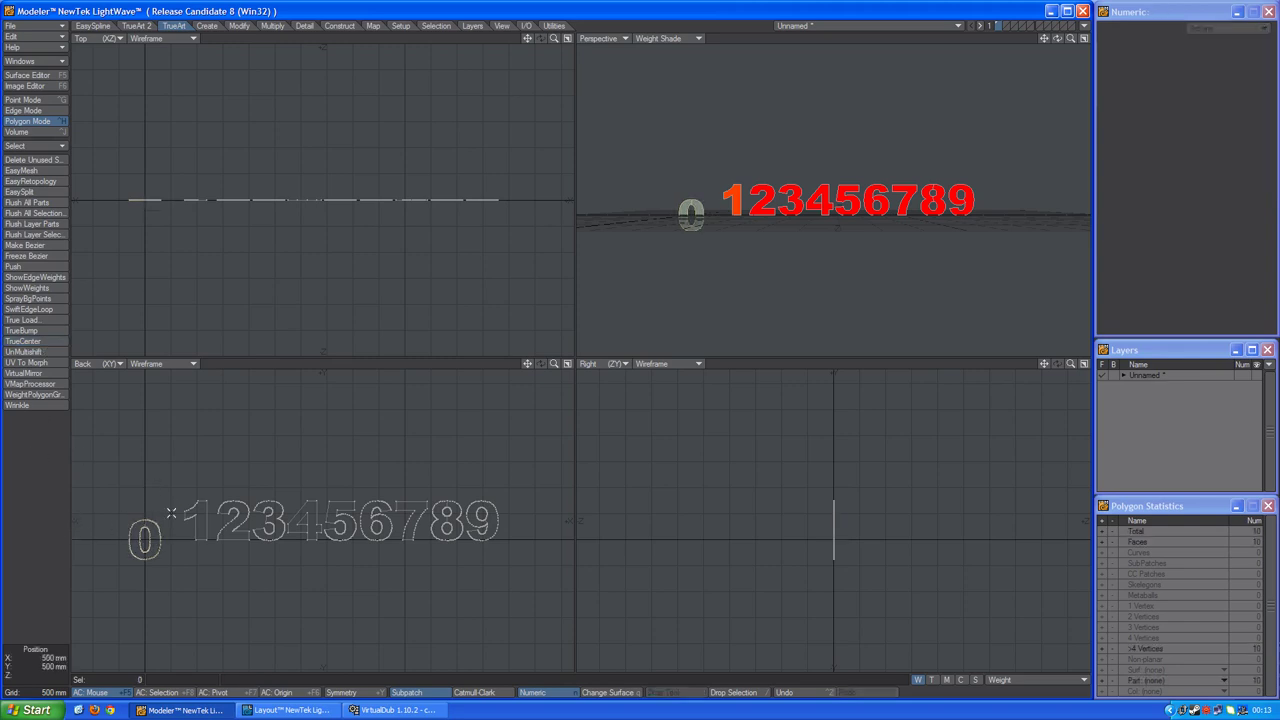
Step: Center the digits 1 and 2 individually on the origin with TrueCenter
left_click(186, 512)
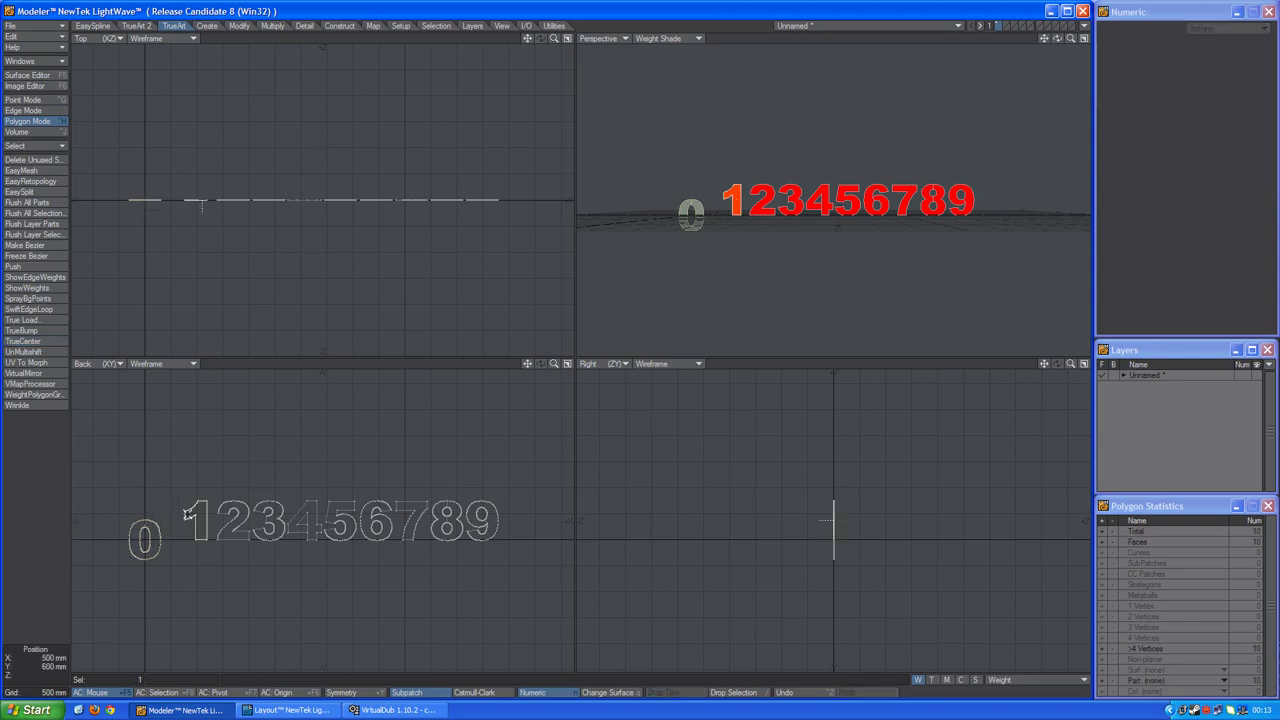
left_click(35, 341)
left_click(33, 446)
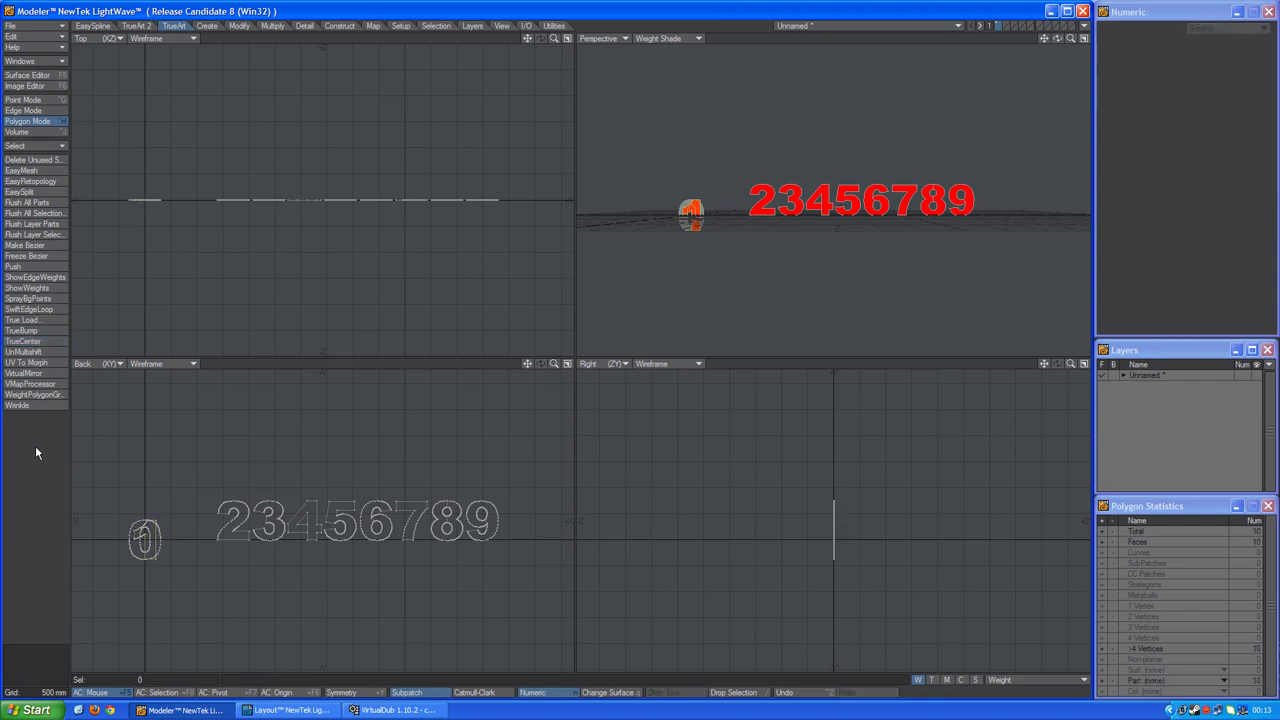
left_click(45, 354)
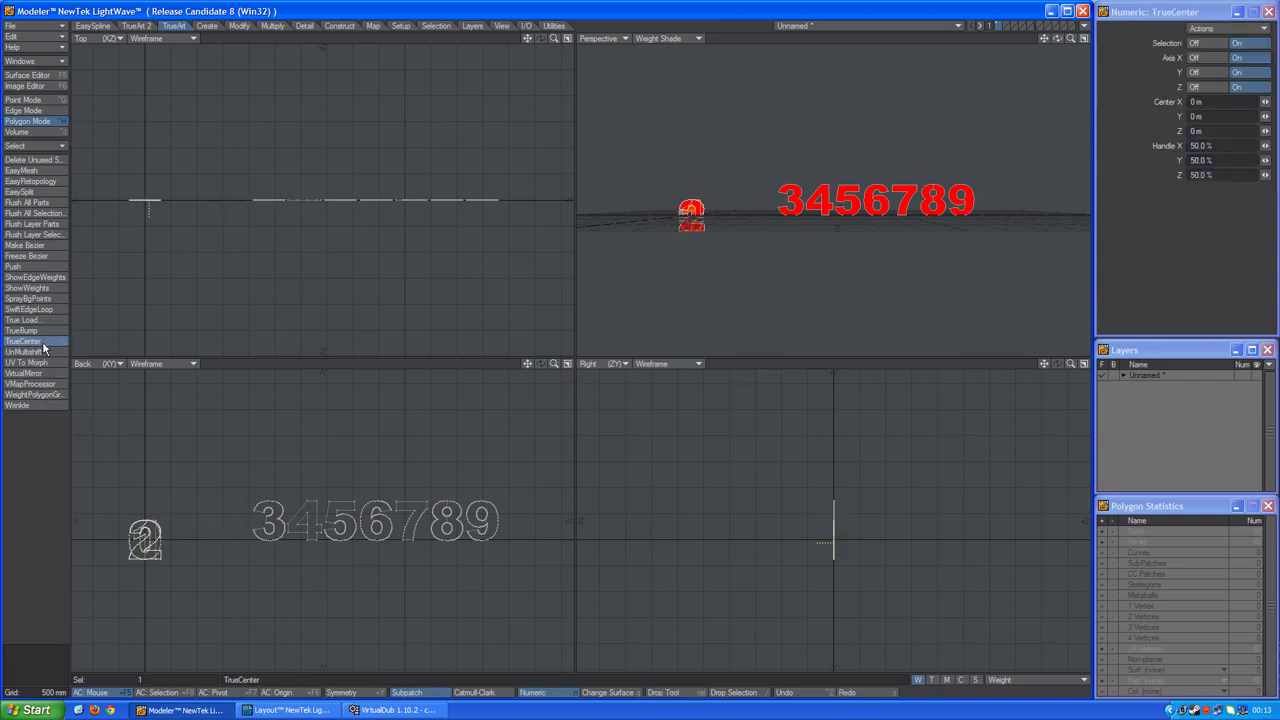
left_click(63, 471)
Step: Center the digits 3 and 4 individually on the origin with TrueCenter
left_click(270, 504)
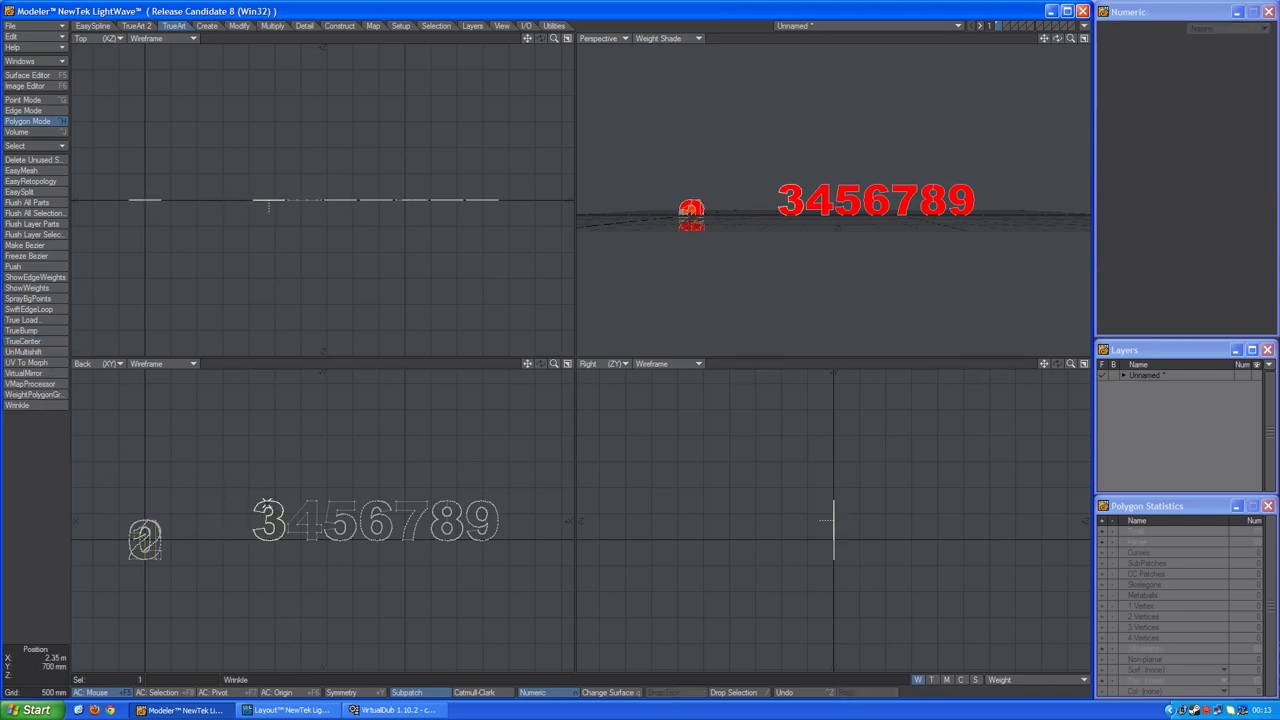
left_click(50, 342)
left_click(54, 434)
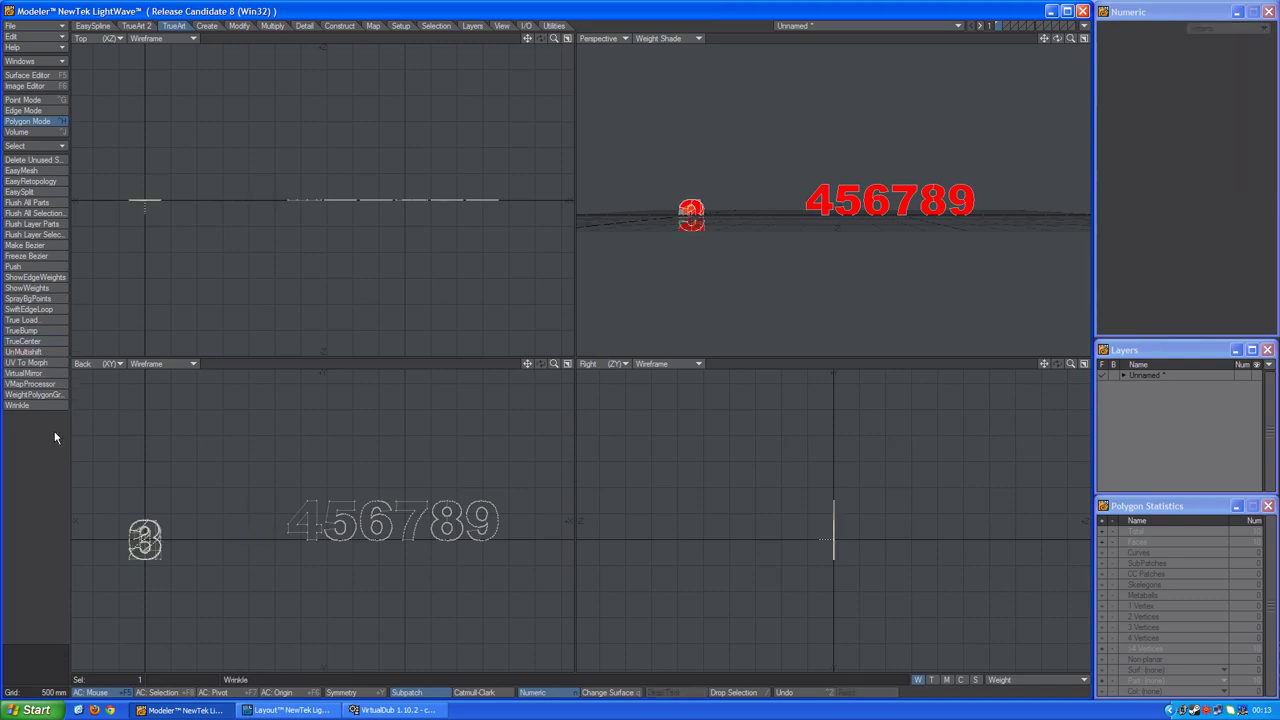
left_click(314, 508)
left_click(49, 340)
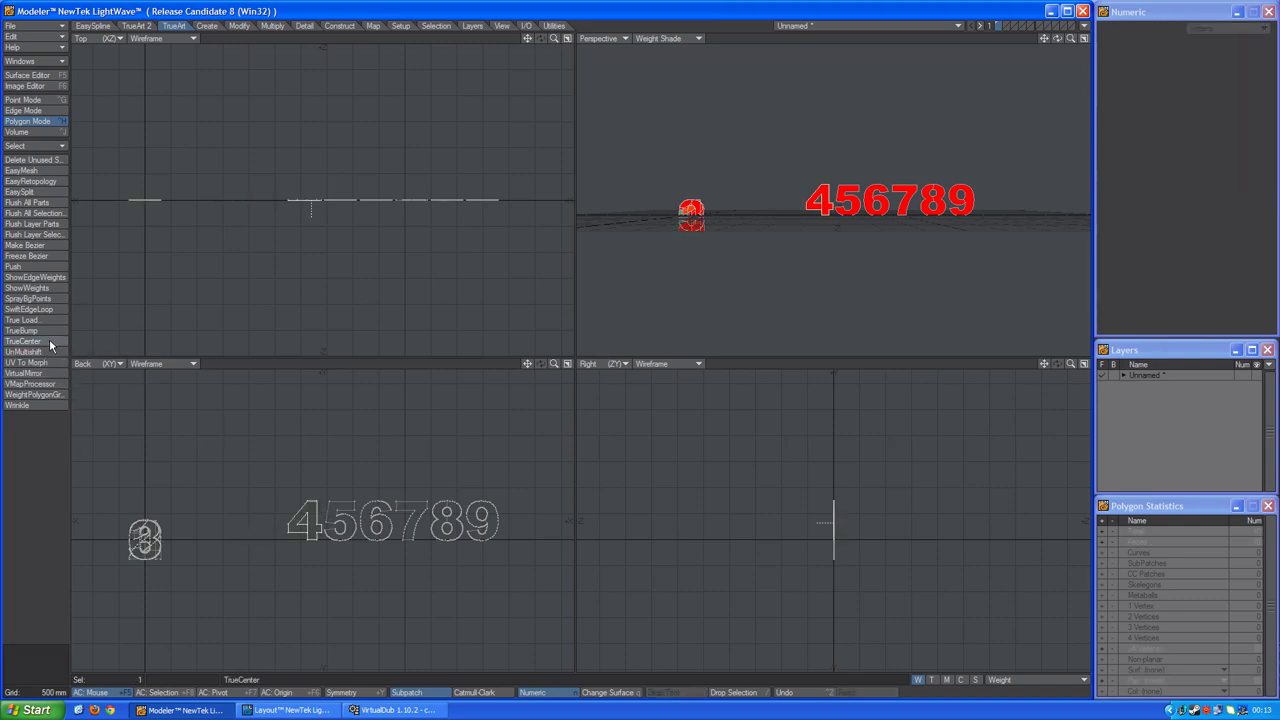
left_click(41, 482)
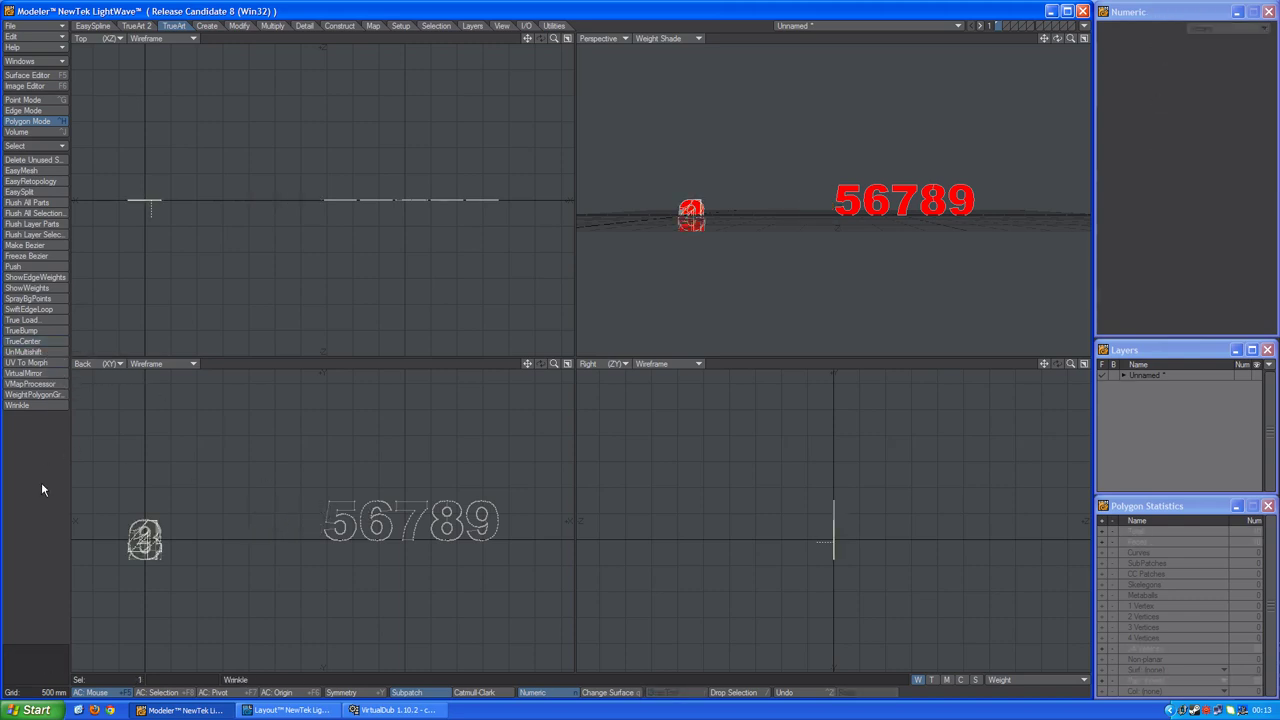
Step: Center the digits 5 and 6 individually on the origin with TrueCenter
left_click(344, 506)
left_click(25, 341)
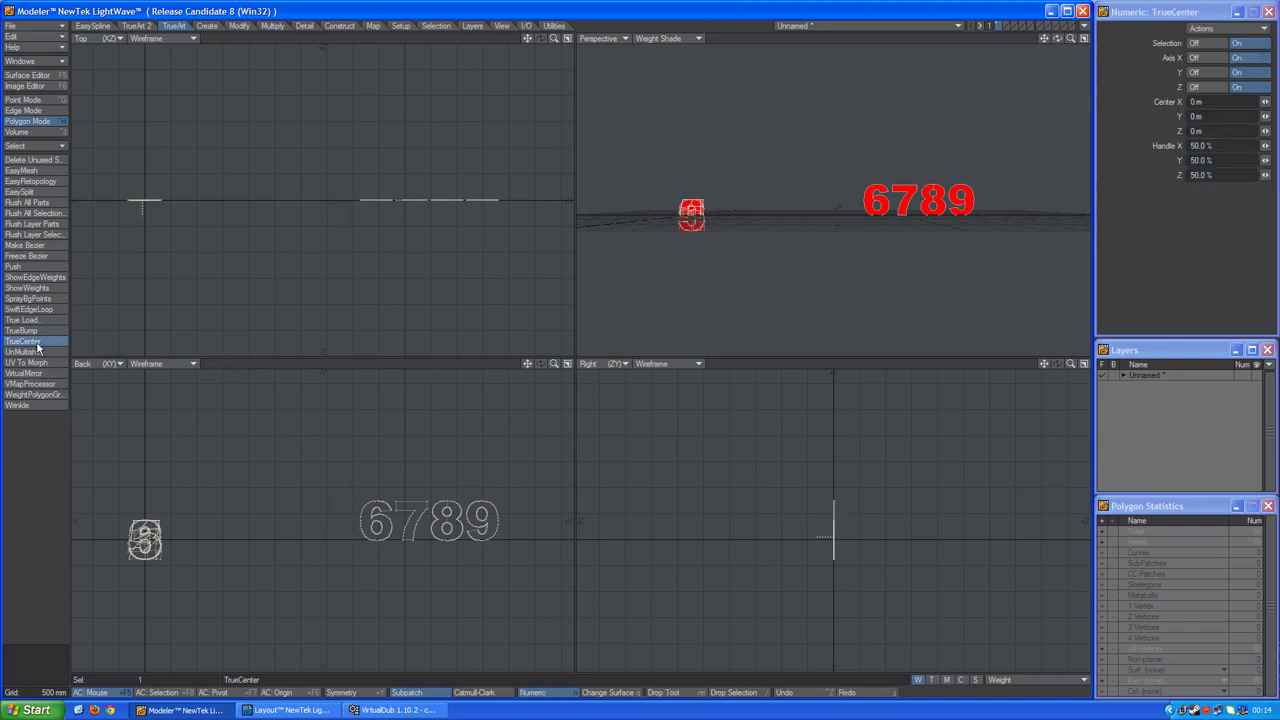
left_click(30, 457)
left_click(383, 503)
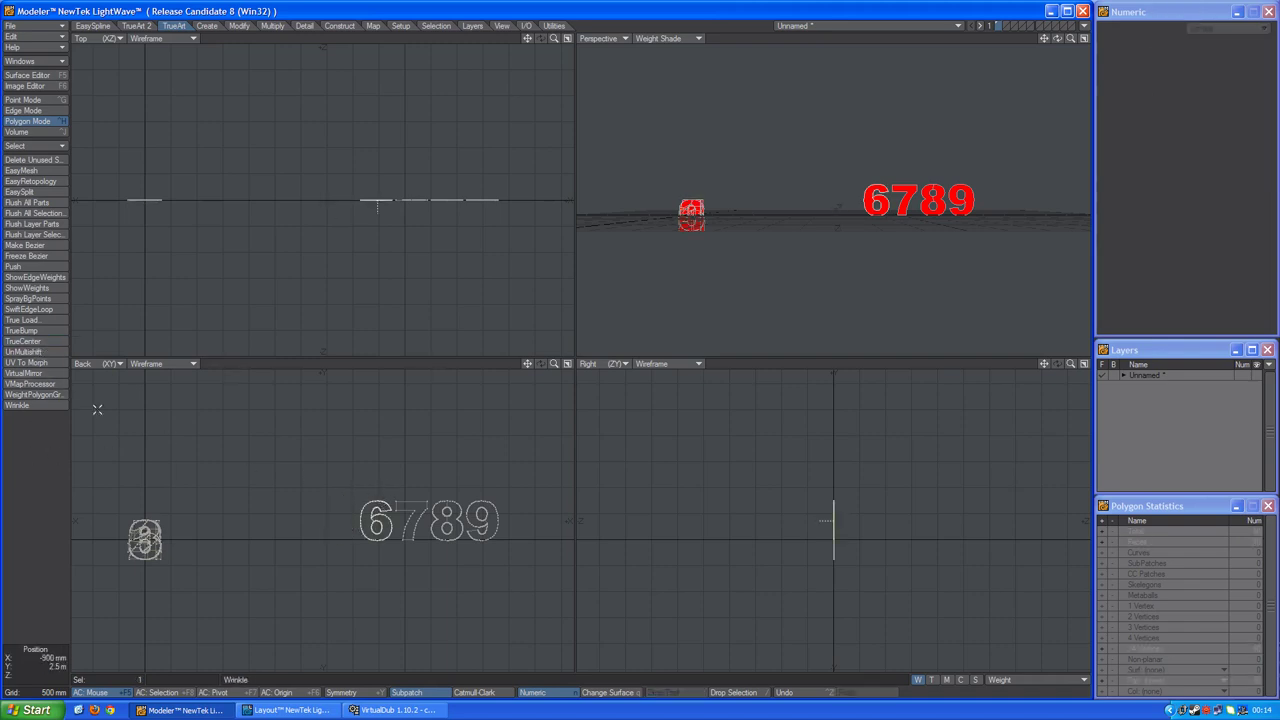
left_click(35, 344)
left_click(46, 466)
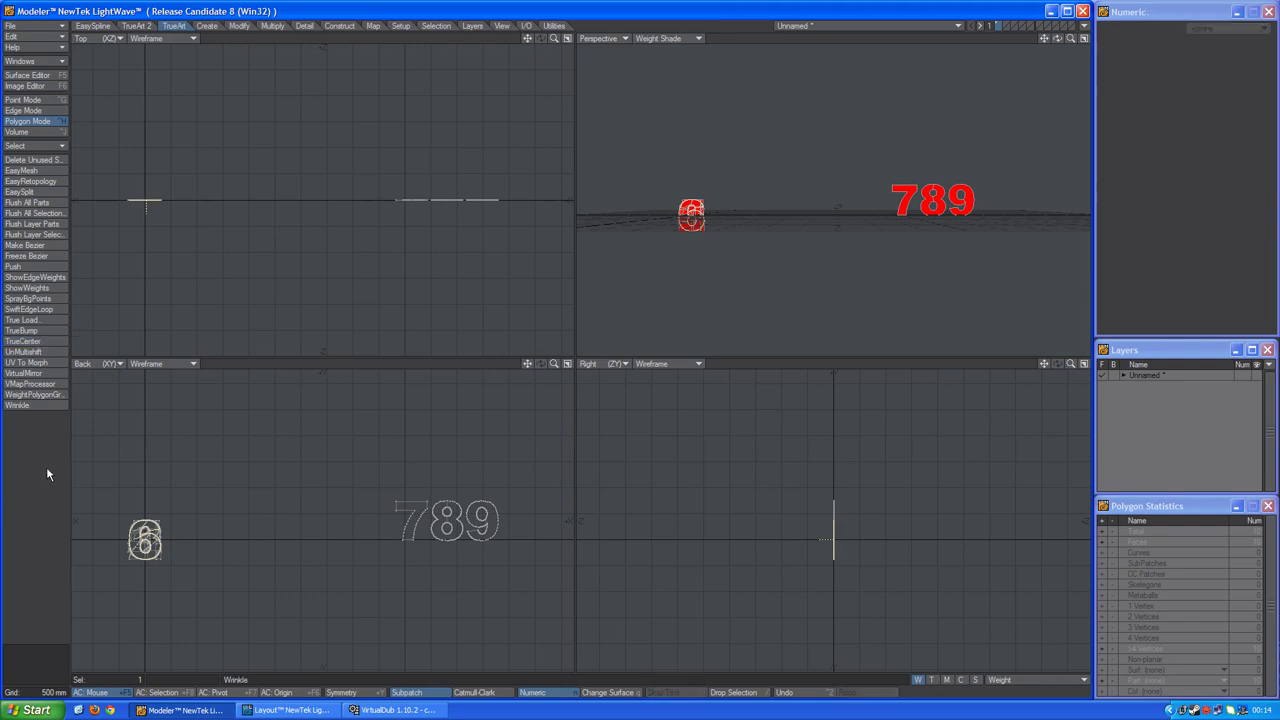
Step: Center the digits 7 and 8 individually on the origin with TrueCenter
left_click(402, 491)
left_click(58, 343)
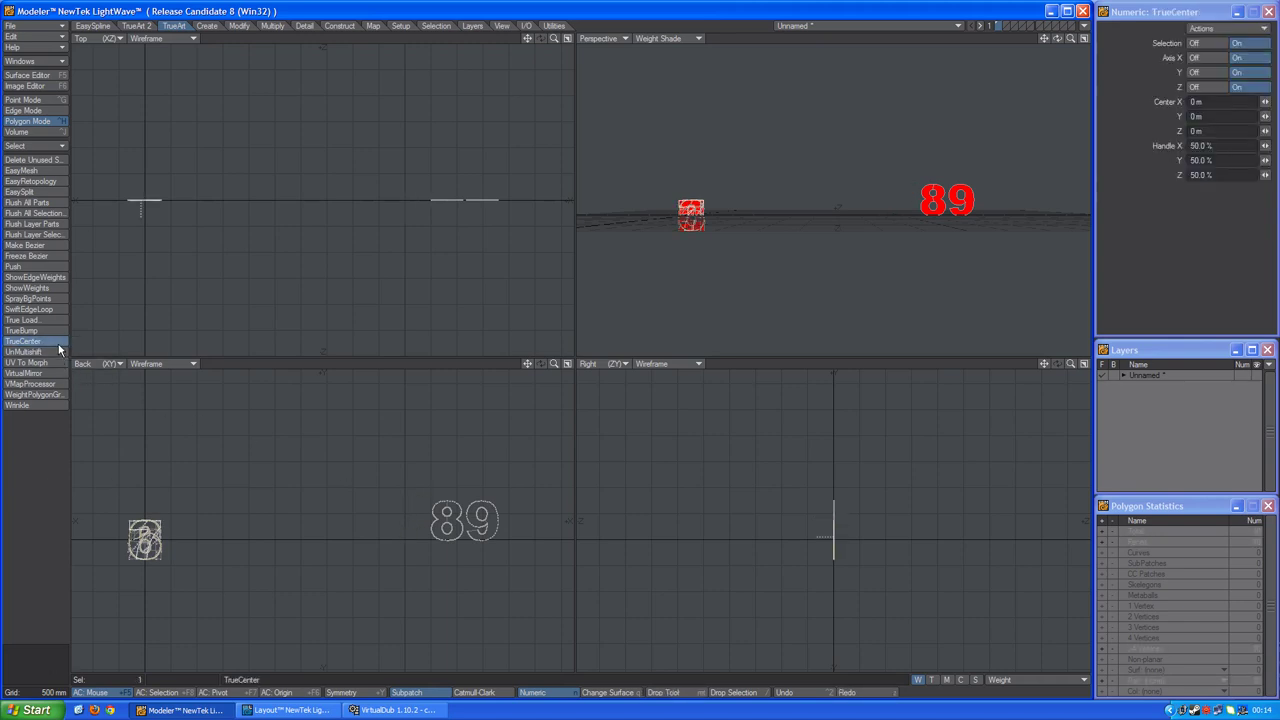
left_click(72, 463)
left_click(414, 503)
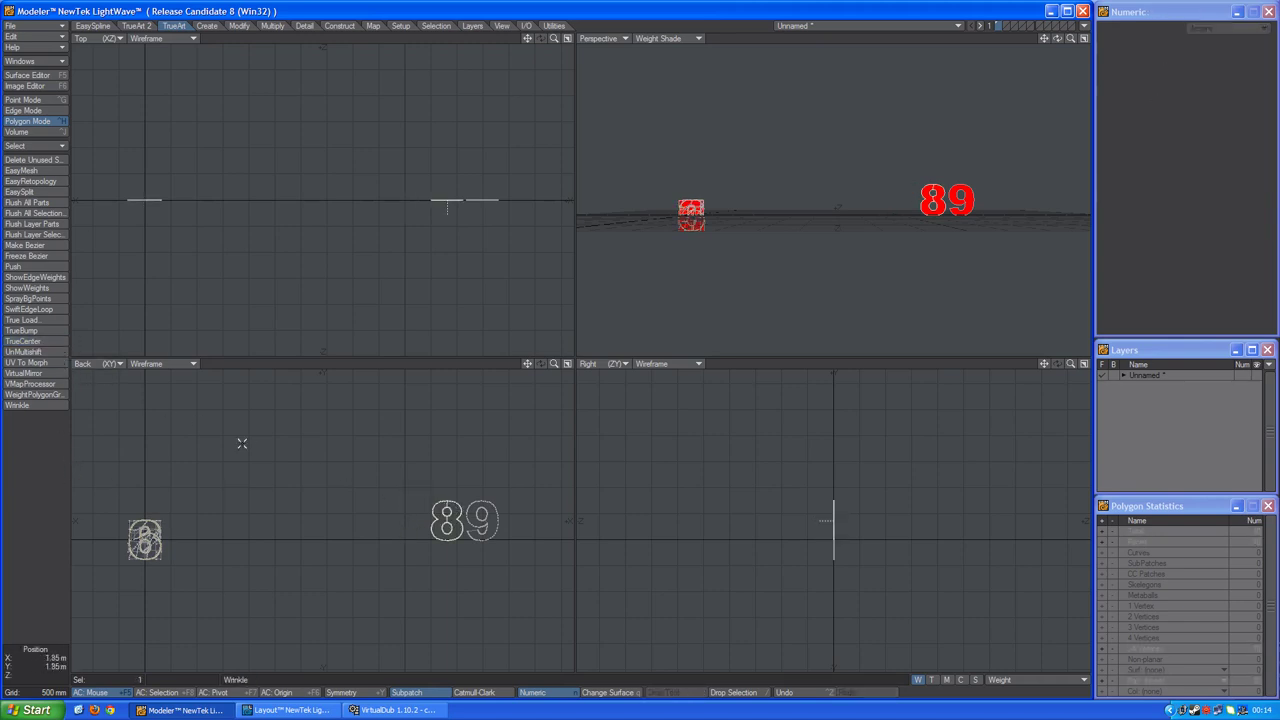
left_click(35, 341)
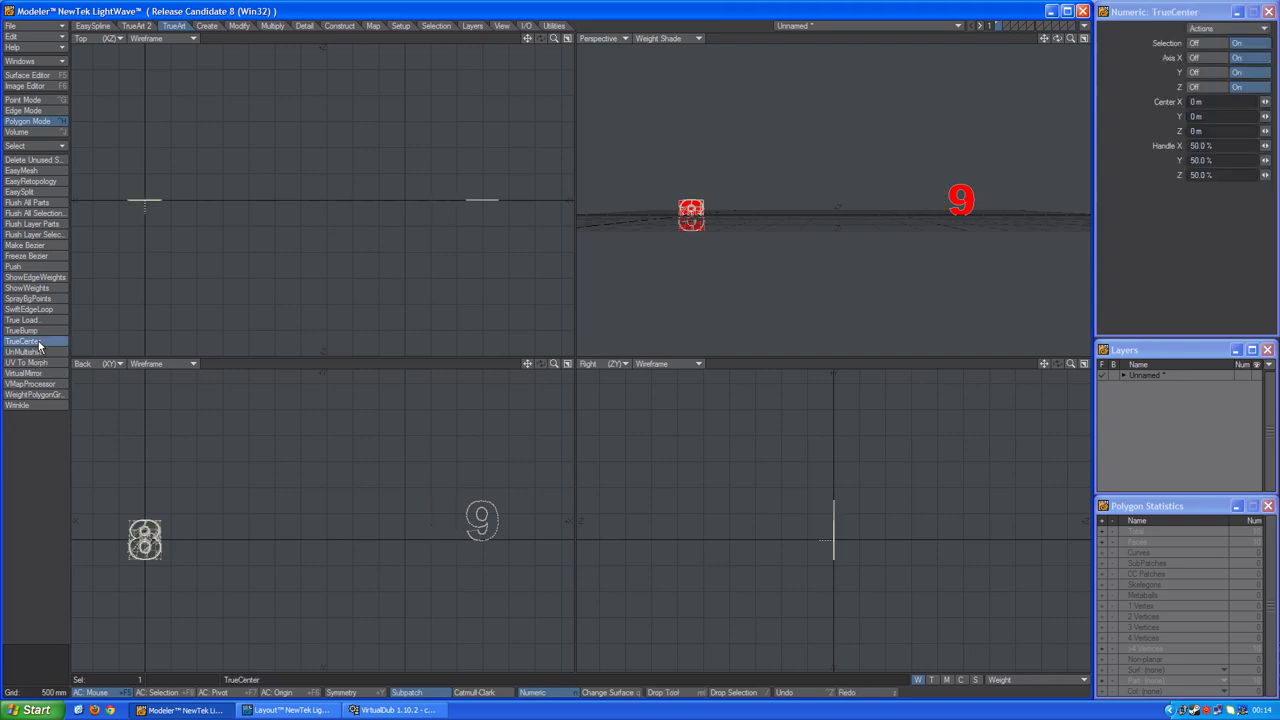
left_click(38, 438)
Step: Center the digit 9 on the origin with TrueCenter and clear the selection
left_click(469, 527)
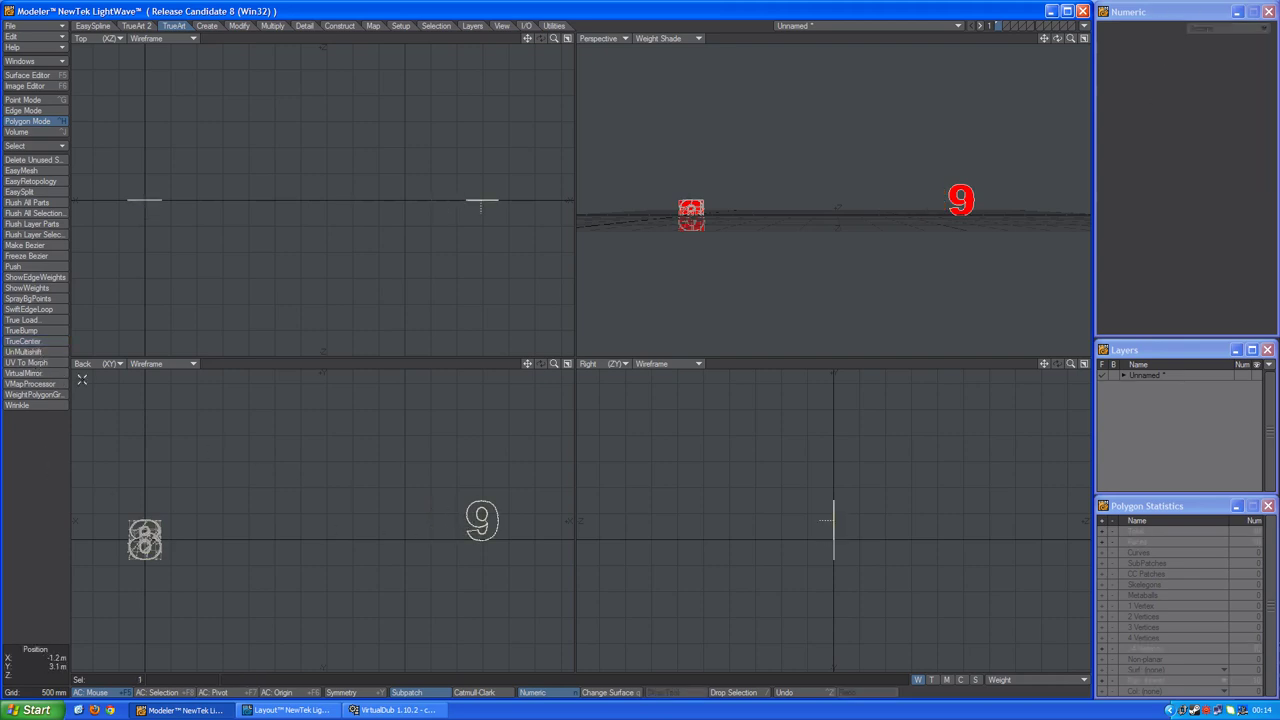
left_click(43, 343)
left_click(57, 429)
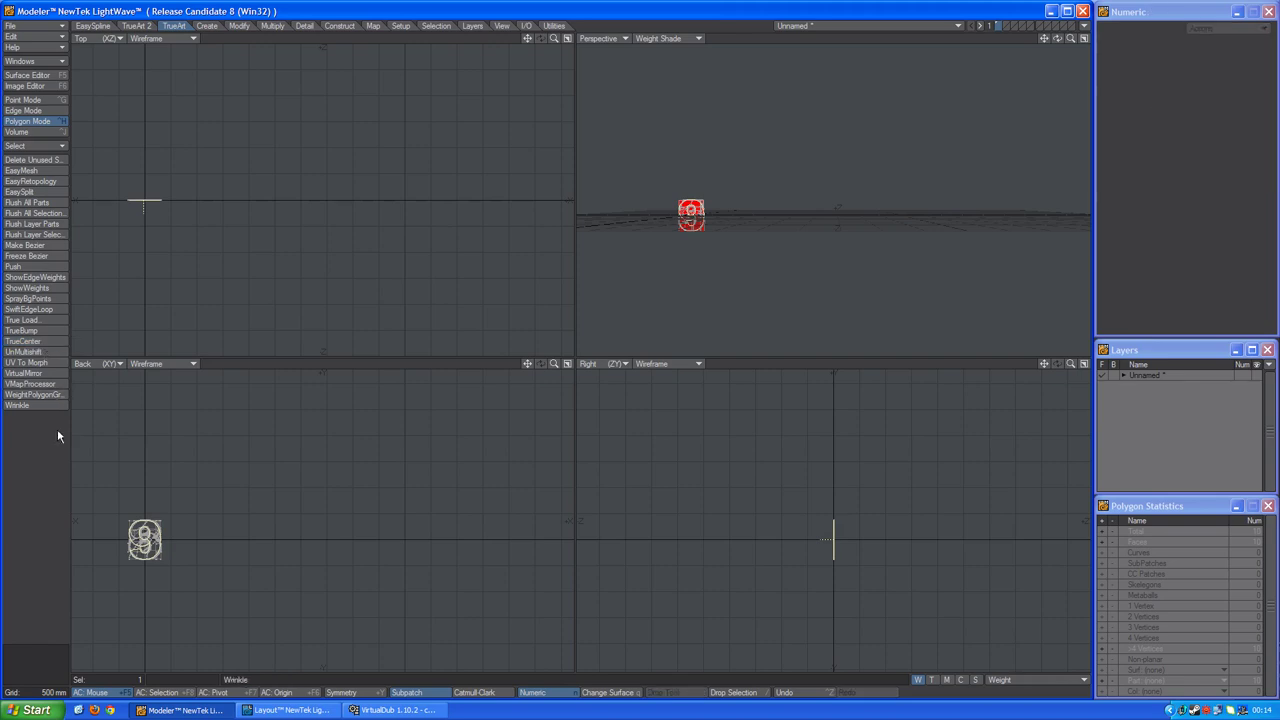
left_click(41, 449)
Step: Assign a new surface named Text with smoothing enabled to all the stacked digits
key("a")
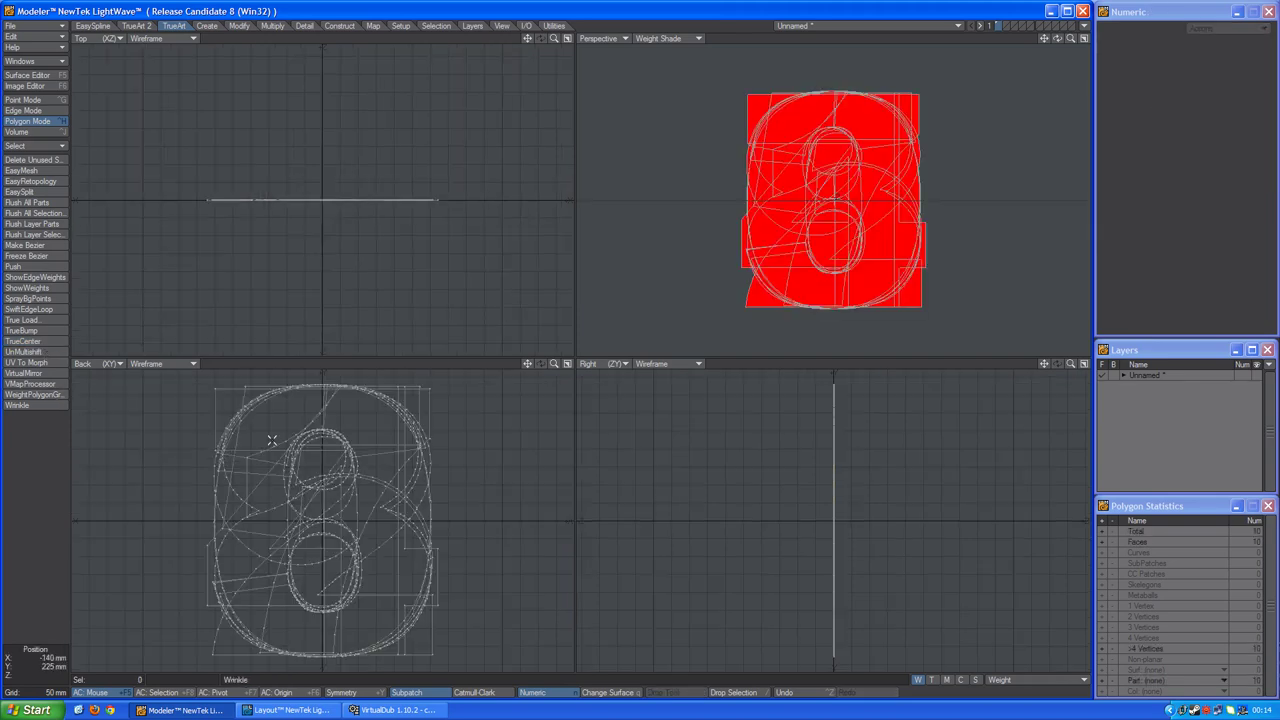
type("q")
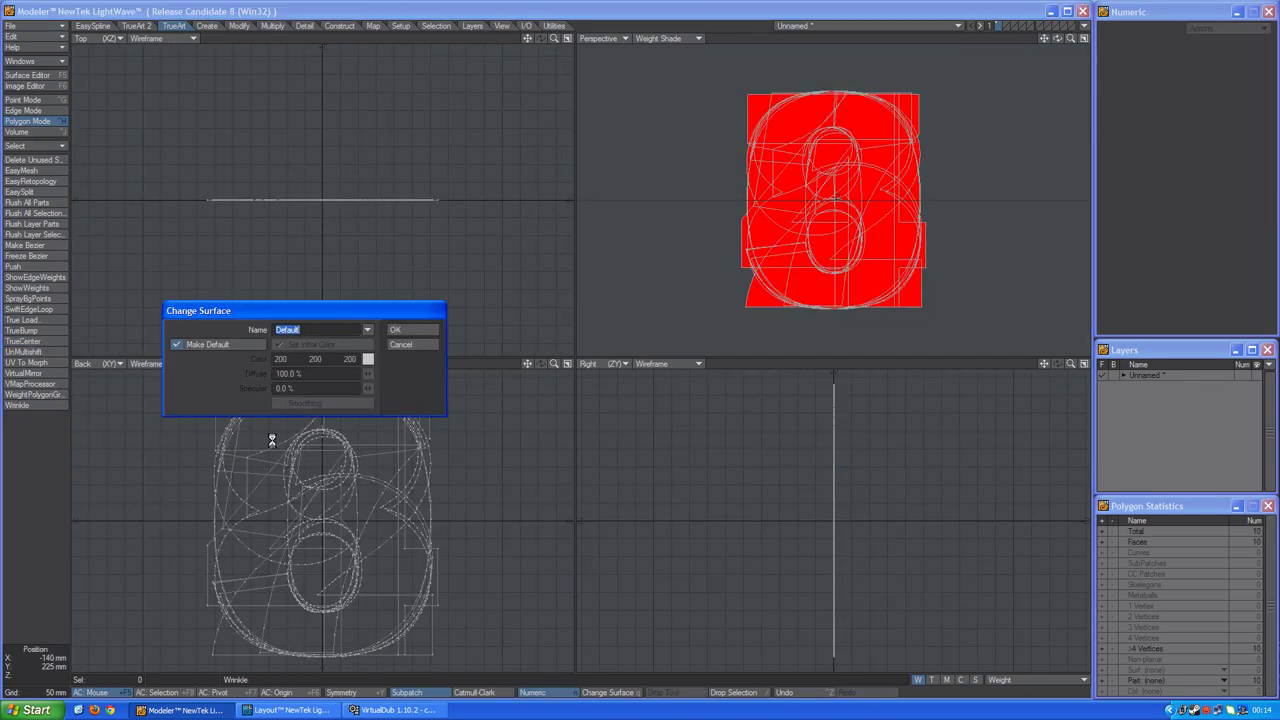
type("Text")
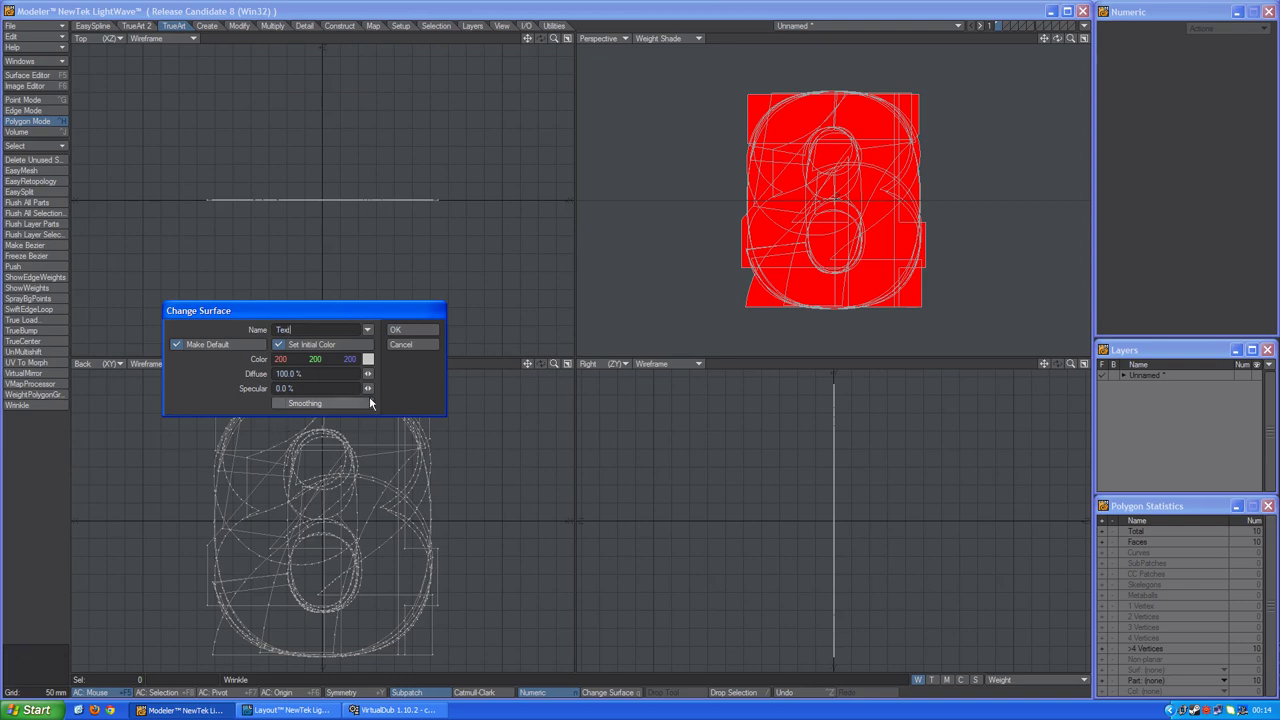
left_click(352, 403)
left_click(397, 330)
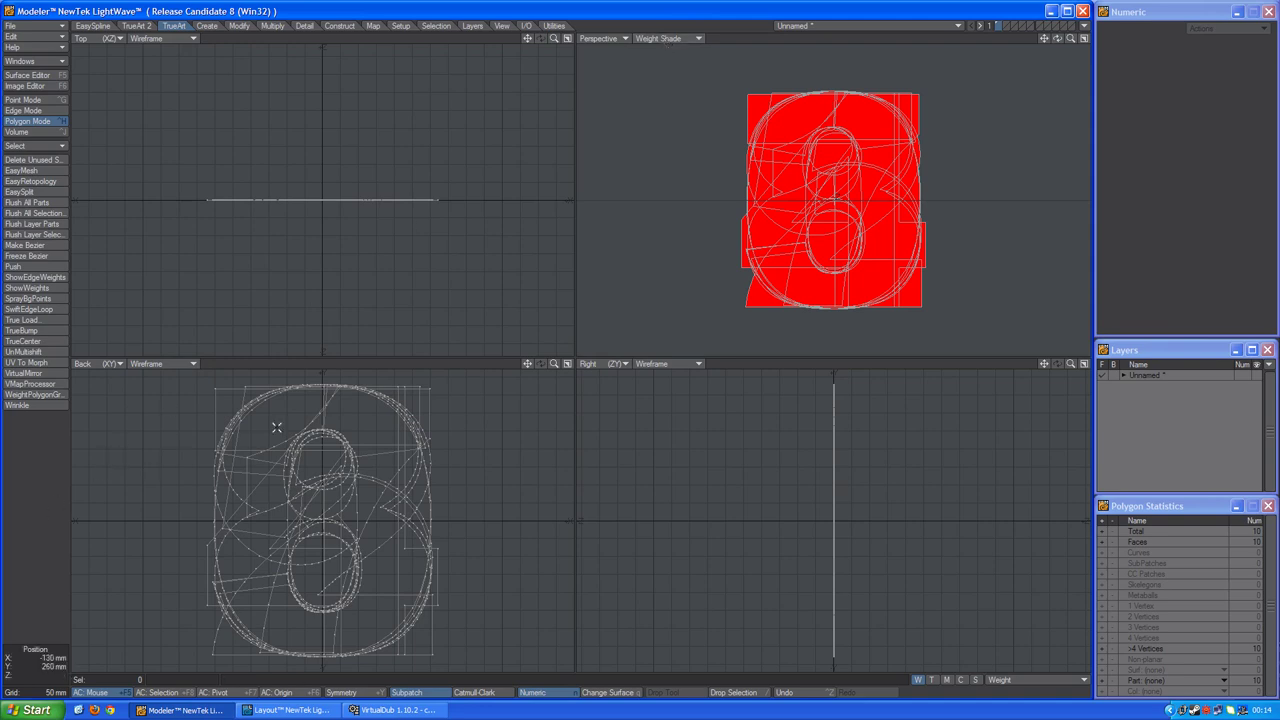
Step: Activate the Move tool for the stacked digits with its falloff set to Weight Map
left_click_drag(553, 363, 240, 16)
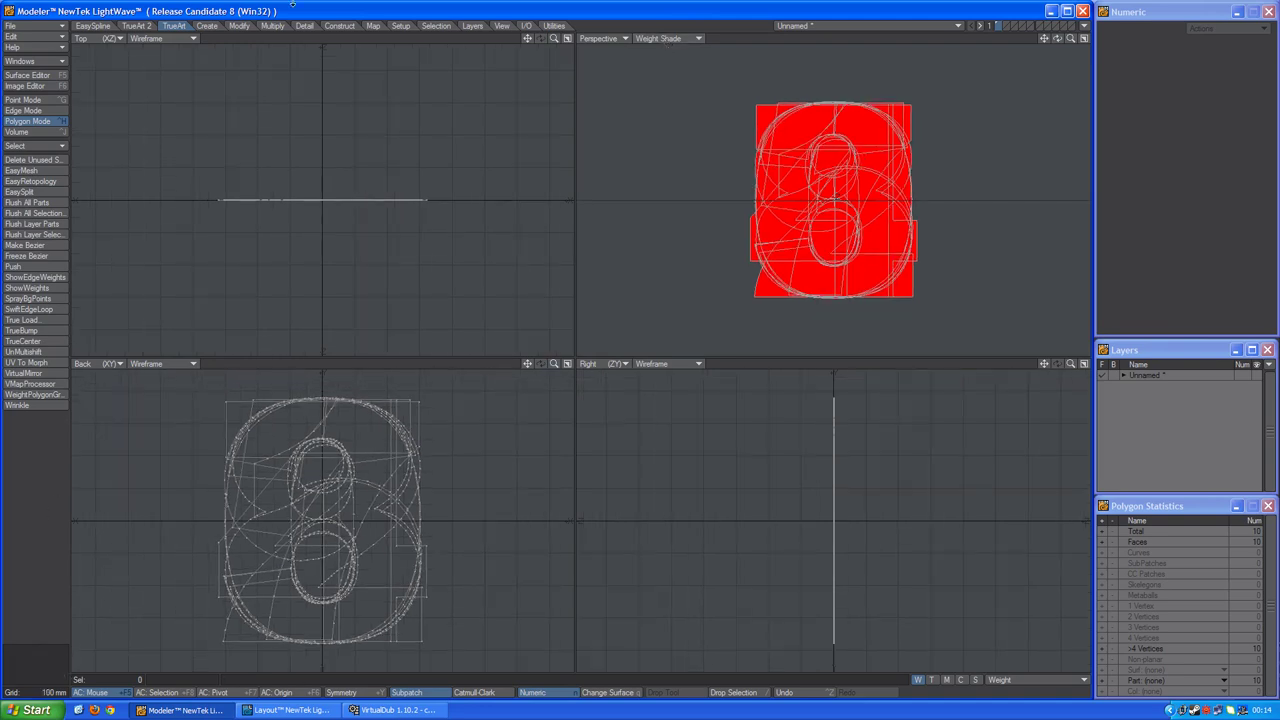
left_click(240, 27)
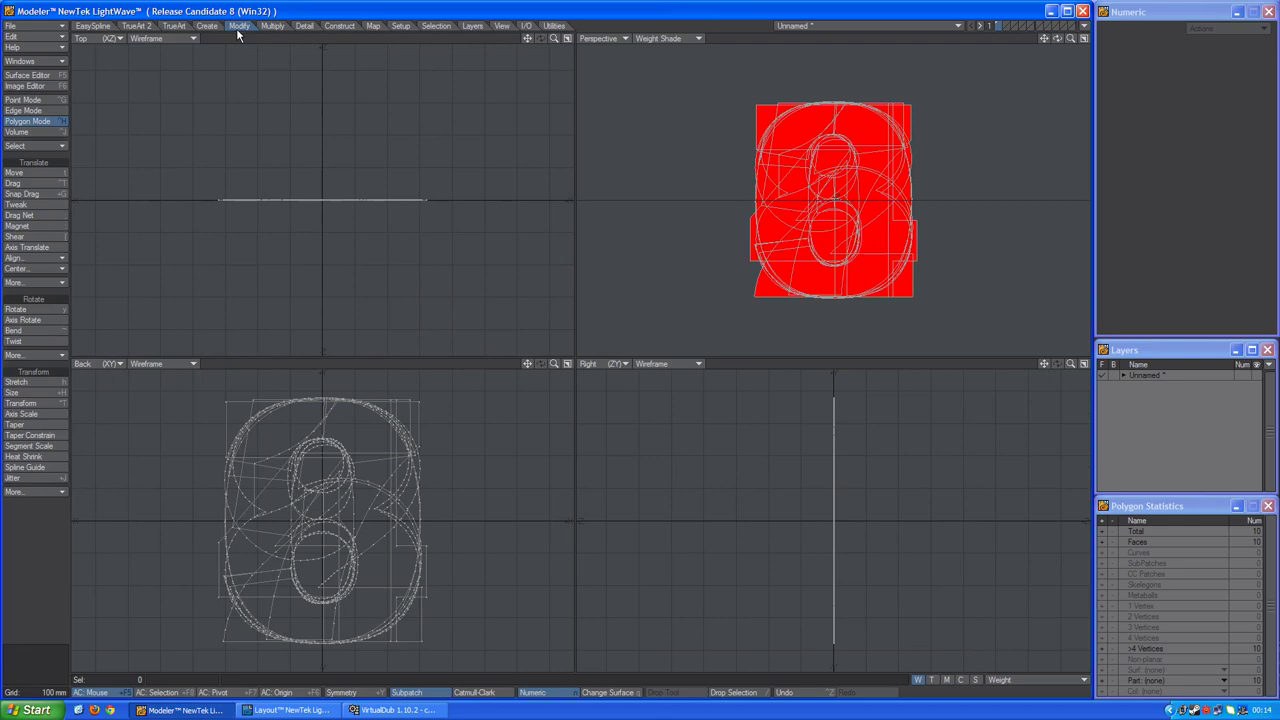
left_click(43, 175)
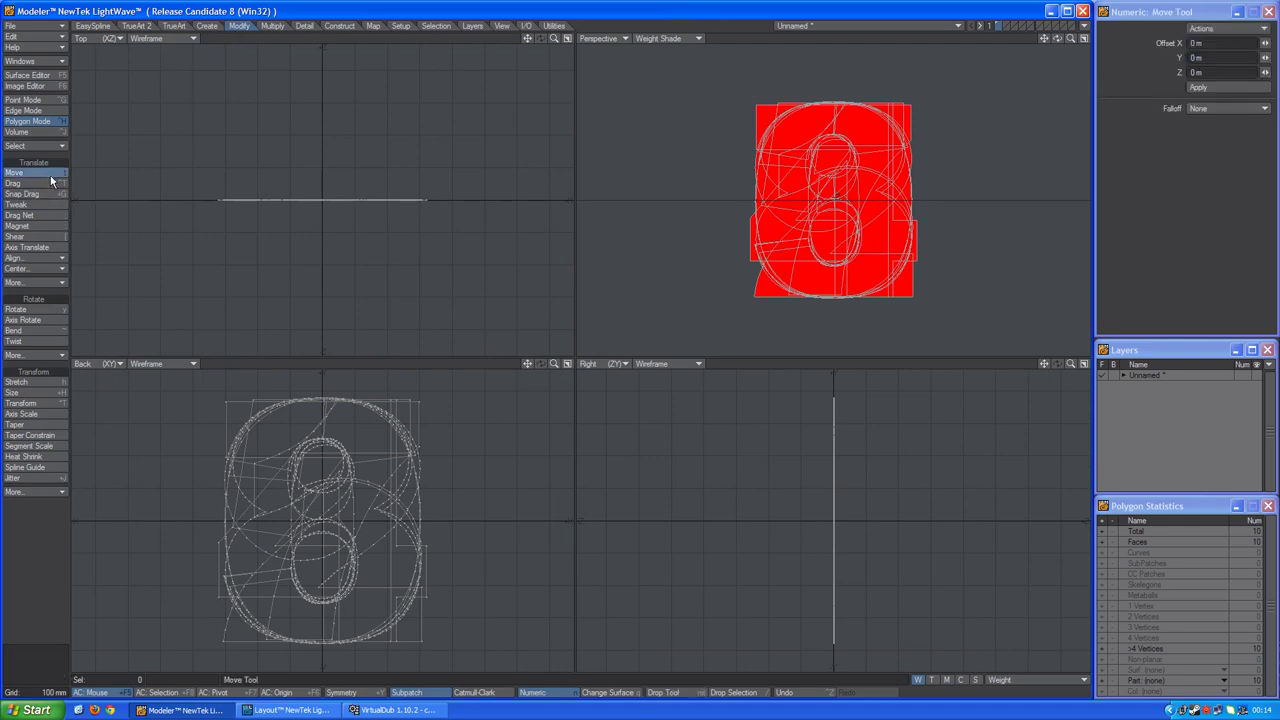
left_click(1210, 108)
left_click(1210, 166)
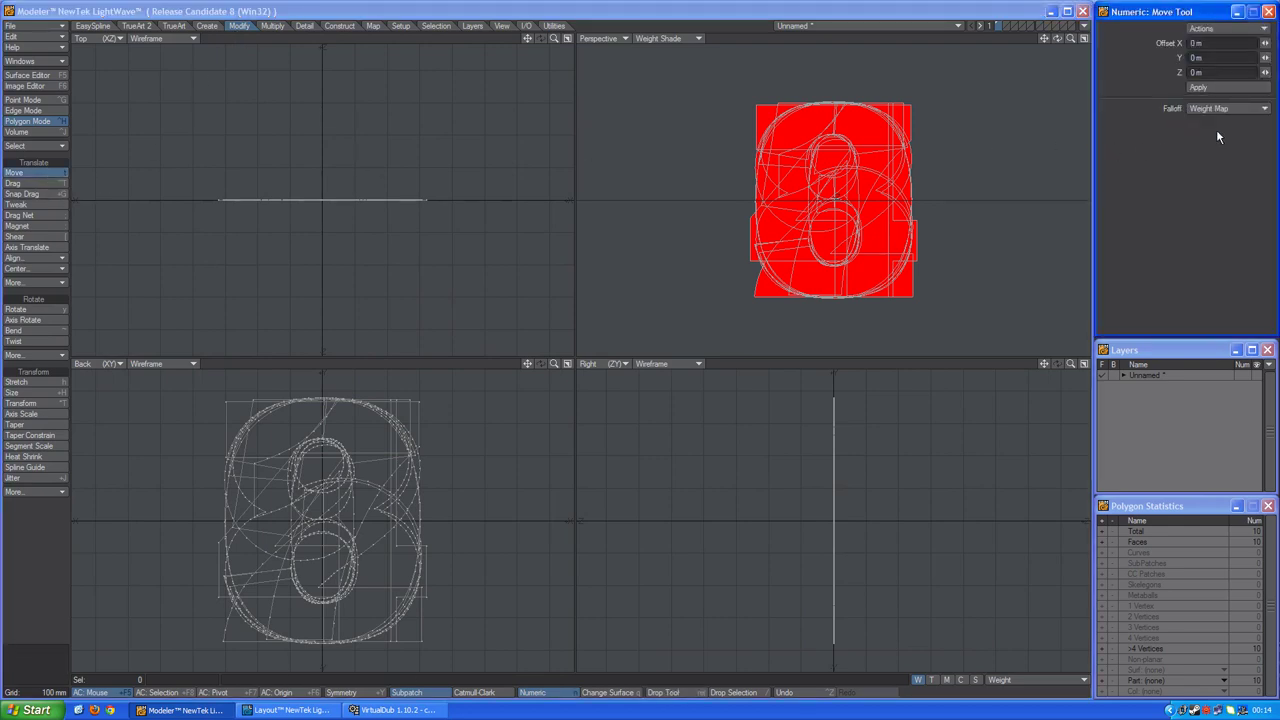
Step: Try to spread the weight-mapped digits apart along Z with an offset of 1 m
left_click_drag(1210, 72, 1072, 110)
type("1")
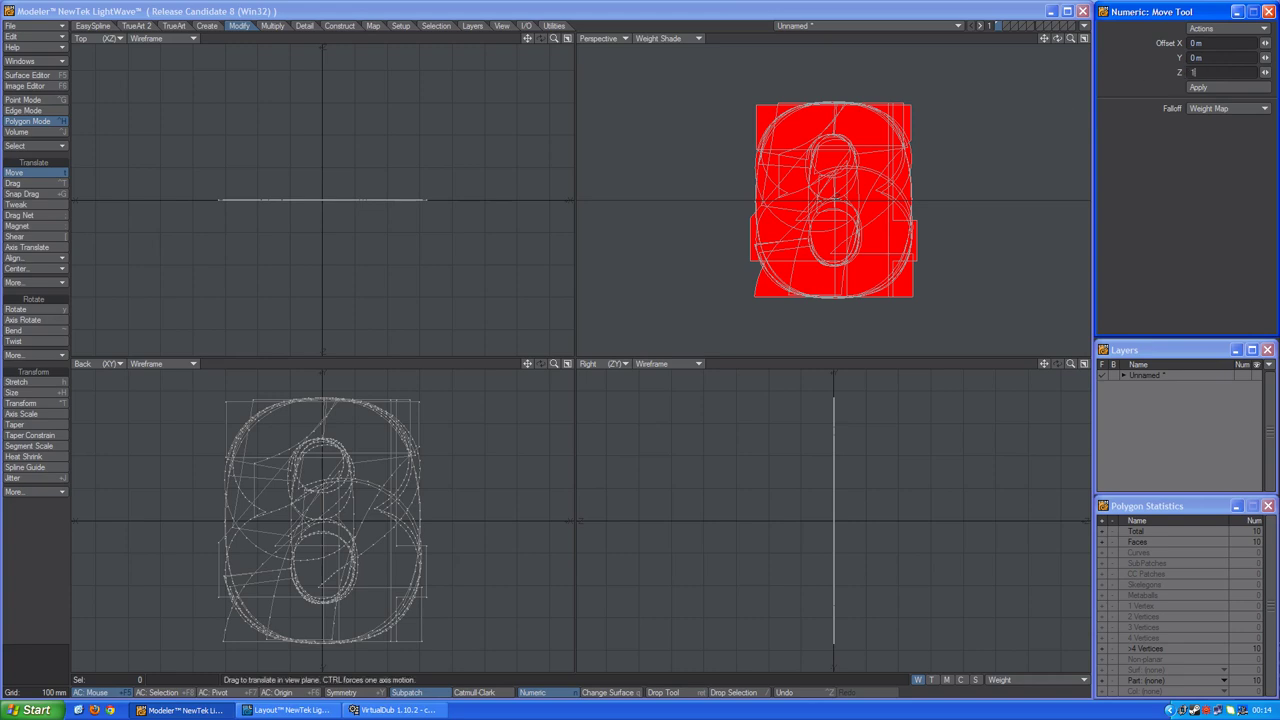
left_click(1236, 89)
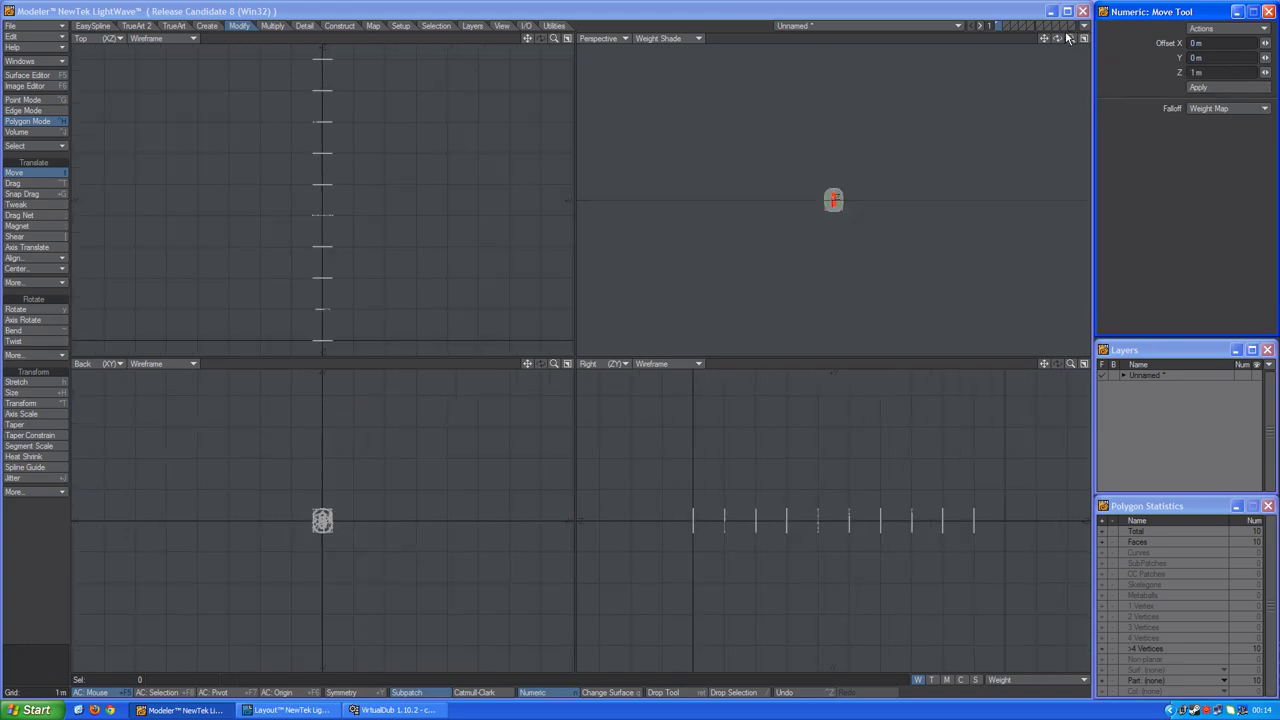
mouse_move(1058, 38)
left_mouse_down()
mouse_move(960, 40)
mouse_move(1058, 38)
left_mouse_up()
Step: Try spreading the digits with a Z offset of 100 mm instead, and undo that move
left_click(1210, 73)
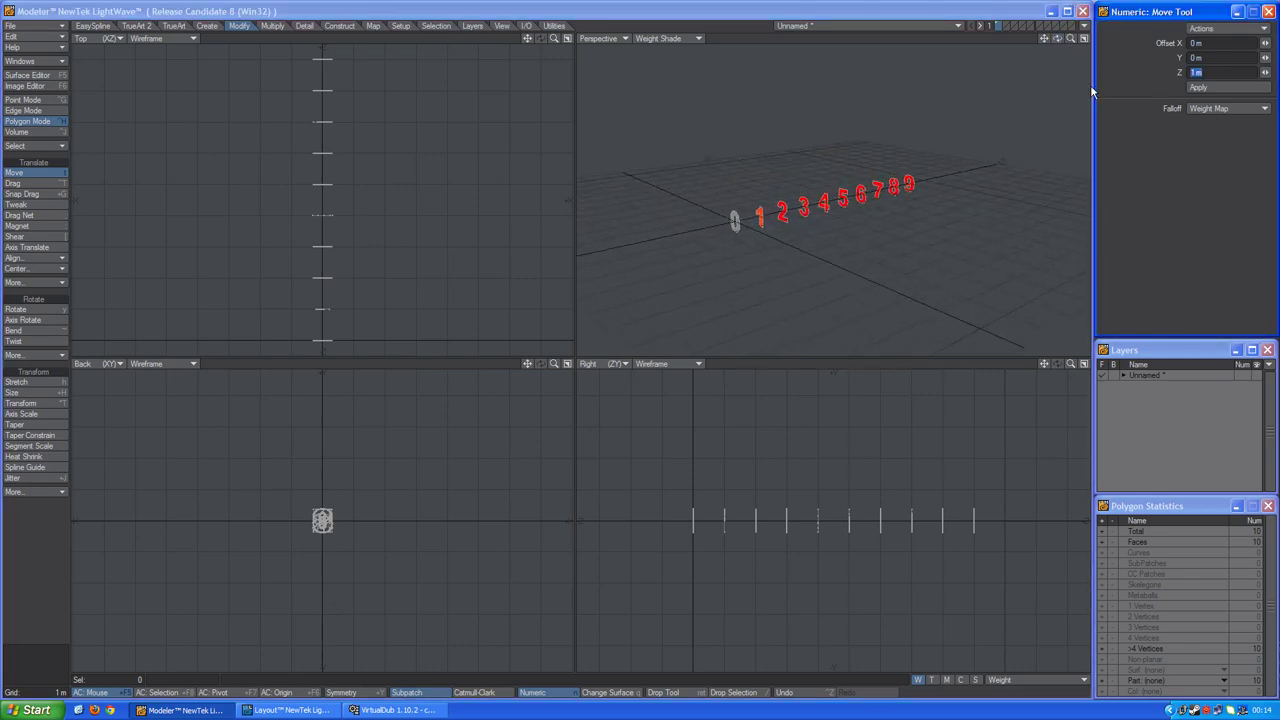
key("BackSpace")
type("100 mm")
key("Return")
left_click(1228, 87)
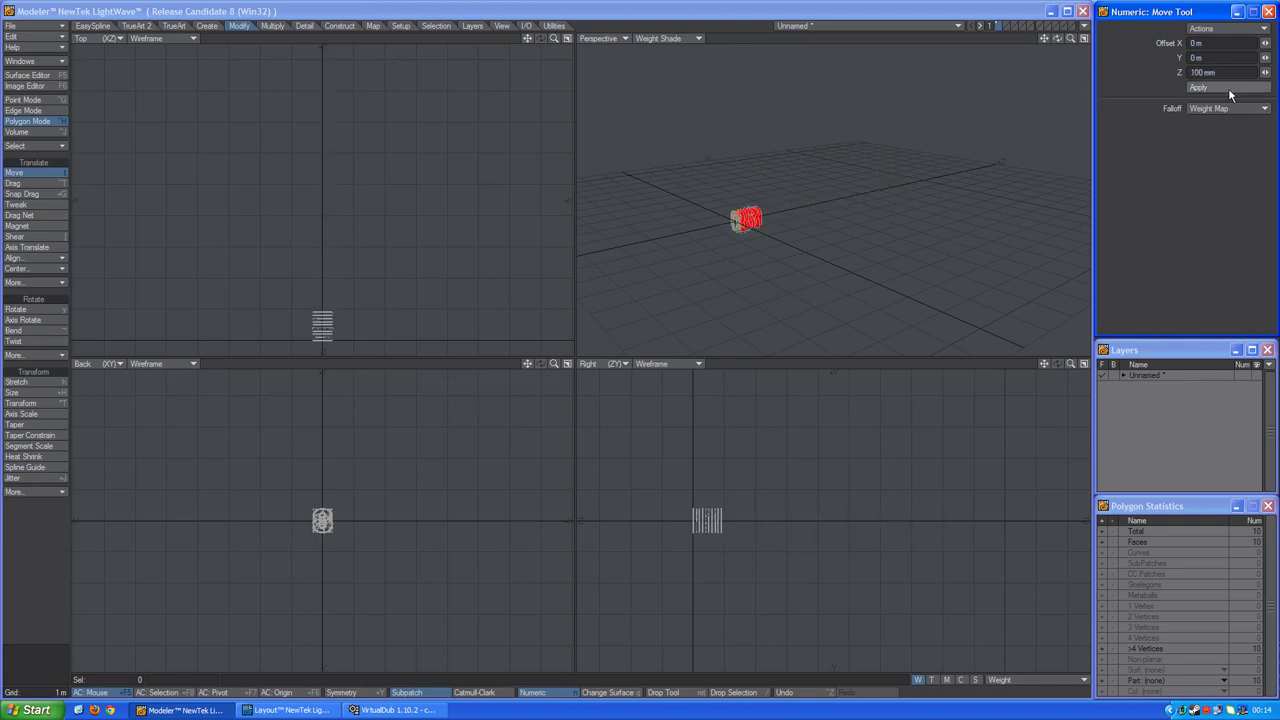
key("a")
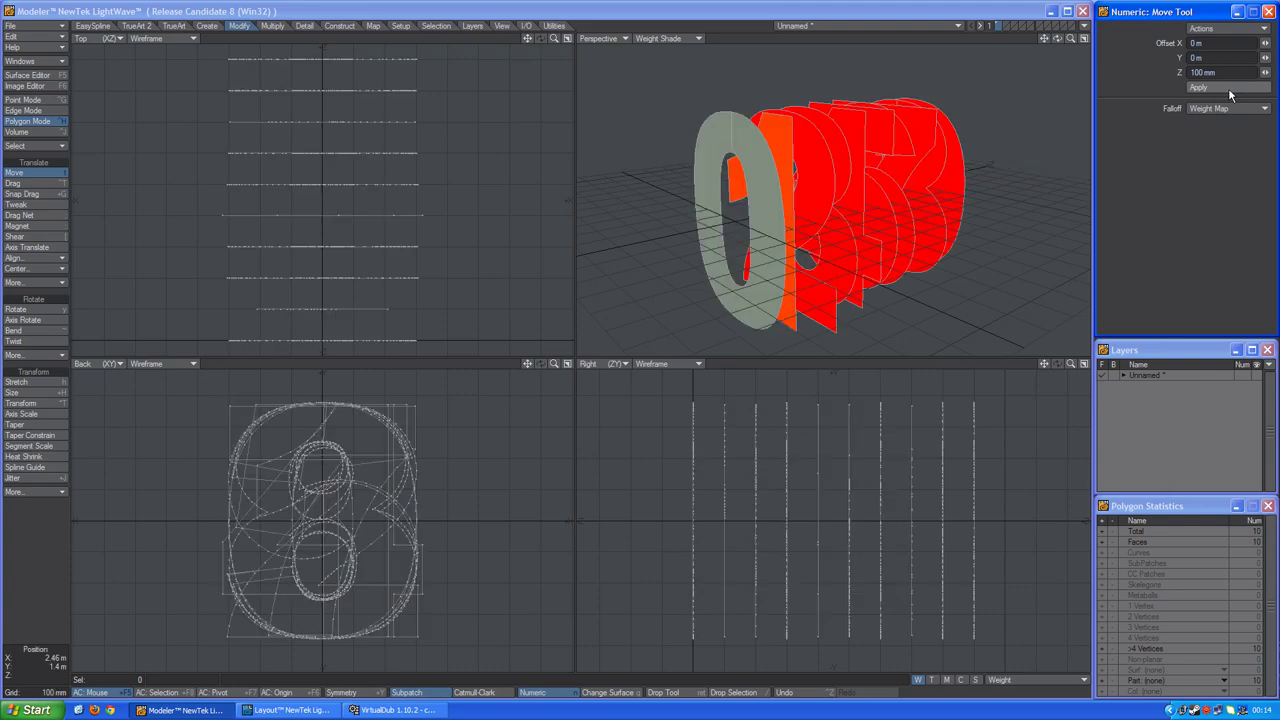
key("u")
Step: Spread the digits apart along Z with a weight-mapped offset of 1 mm
left_click(1225, 72)
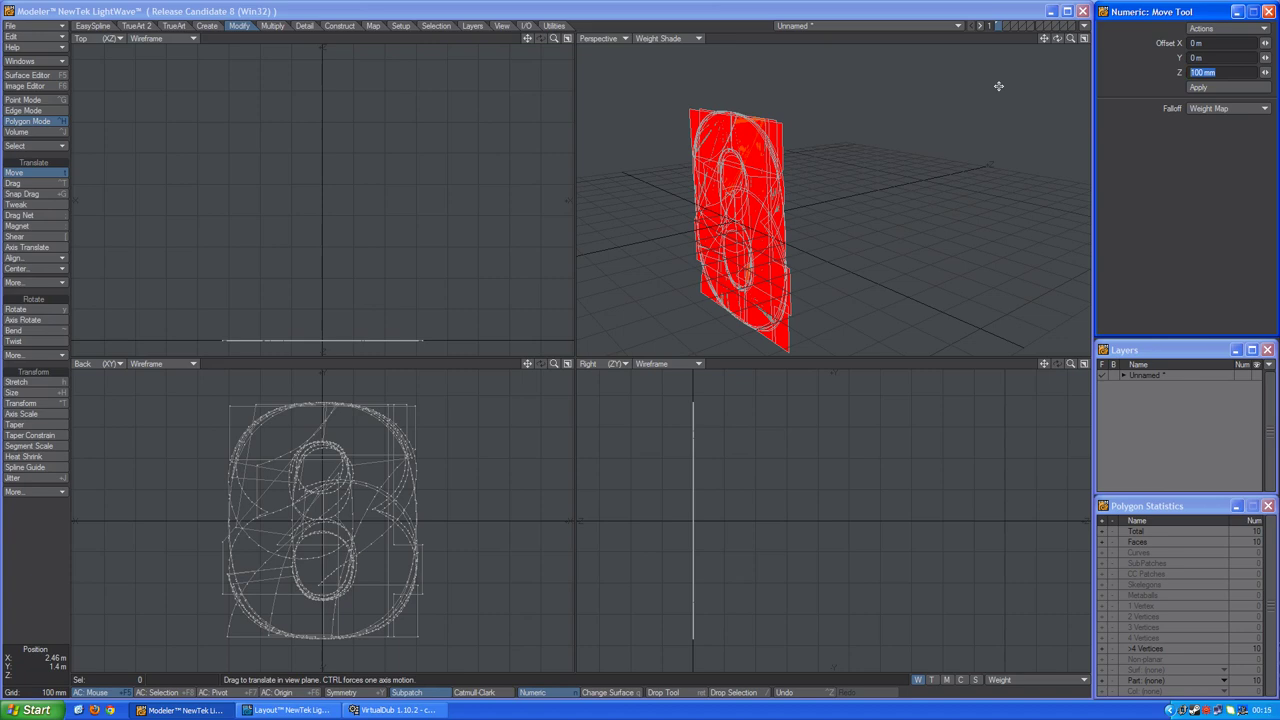
type("1")
left_click(1206, 87)
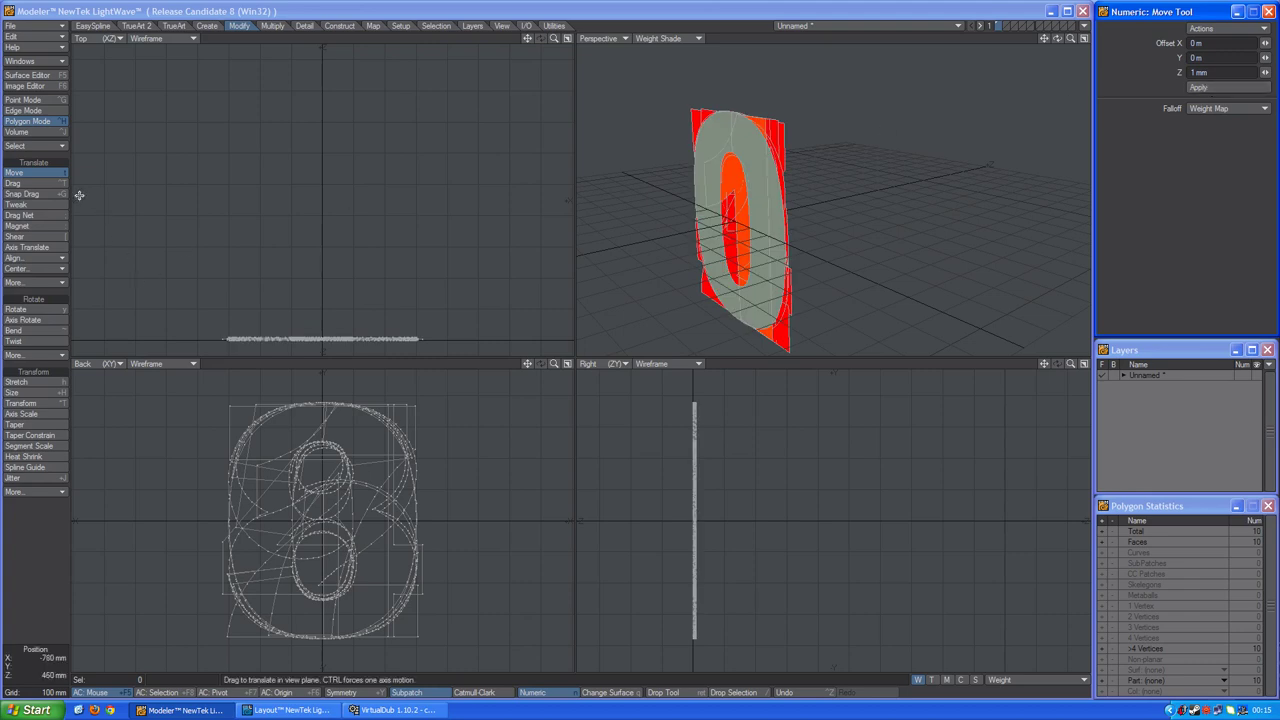
Step: Move the whole digit stack by -10 mm along Z with falloff set to None
left_click(52, 177)
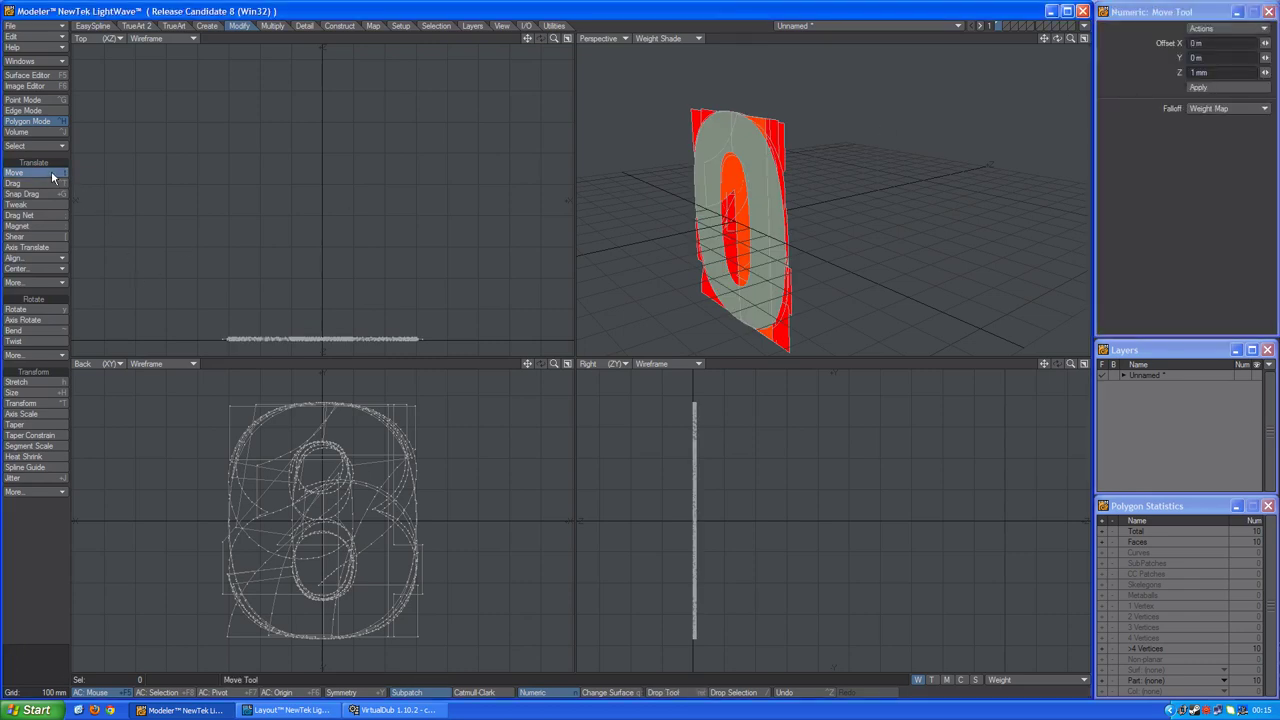
left_click(1203, 112)
left_click(1205, 50)
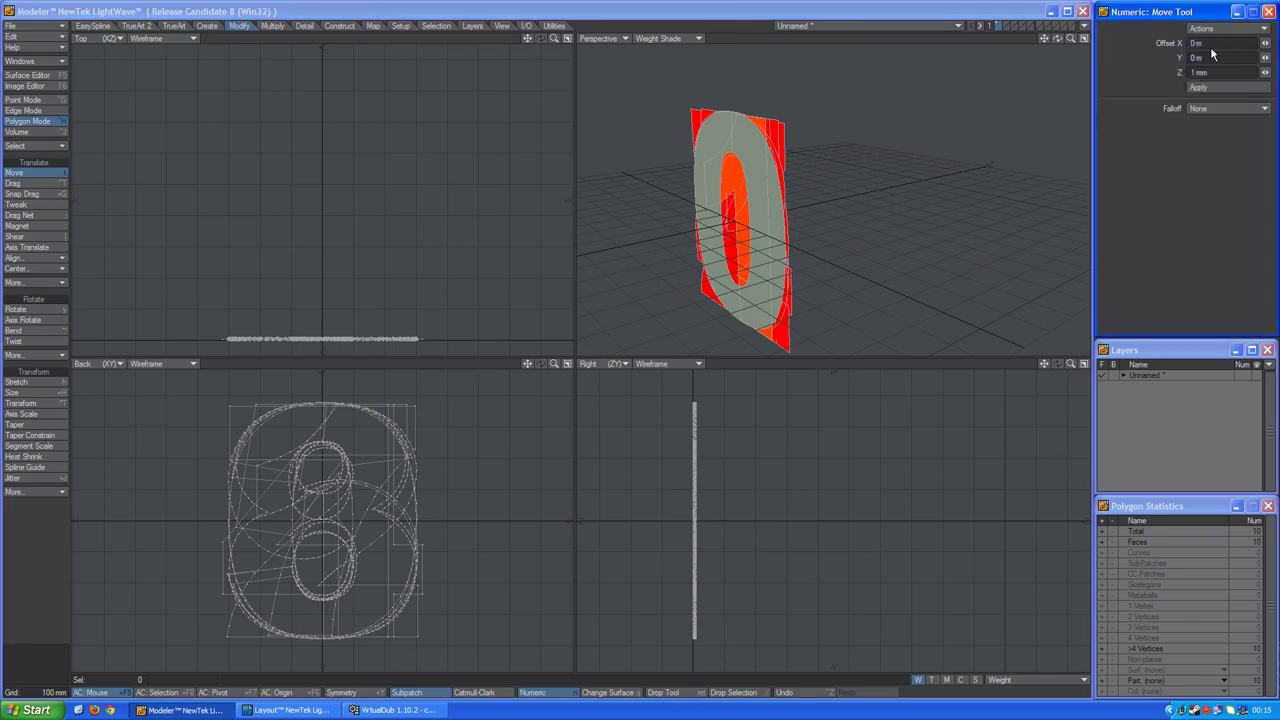
left_click_drag(1214, 72, 1020, 84)
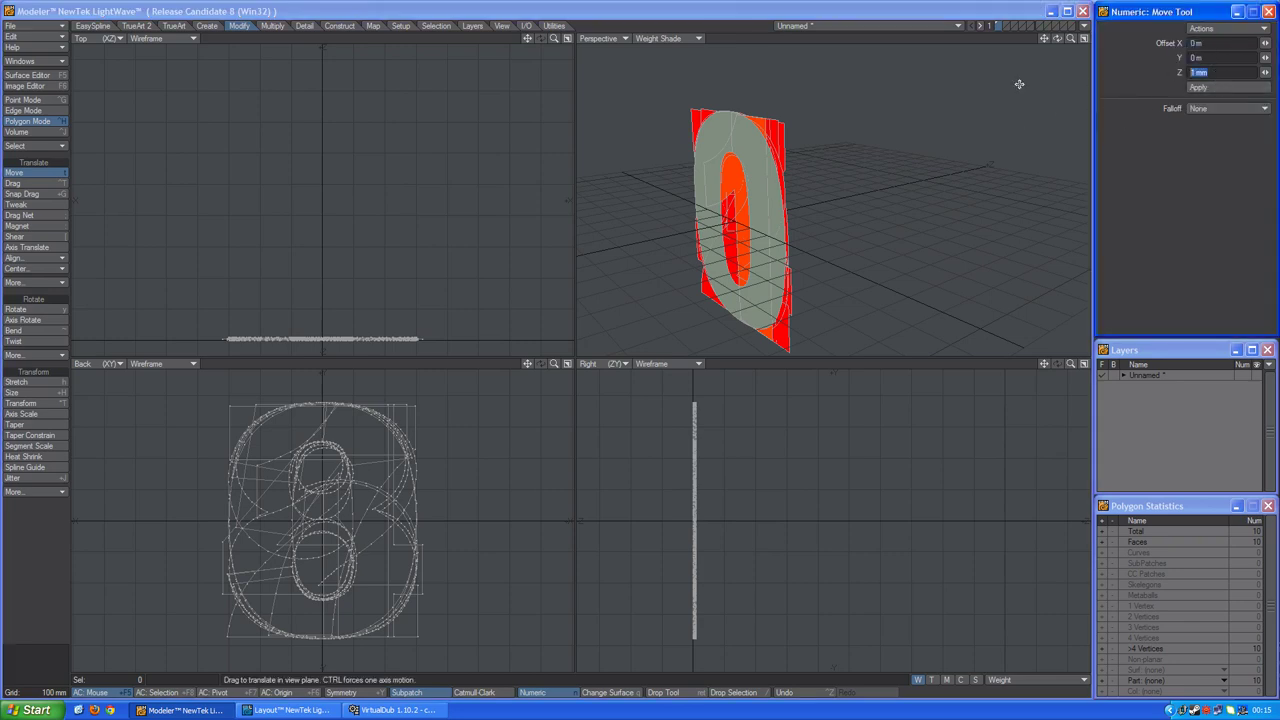
type("-")
type("-10")
left_click(1210, 87)
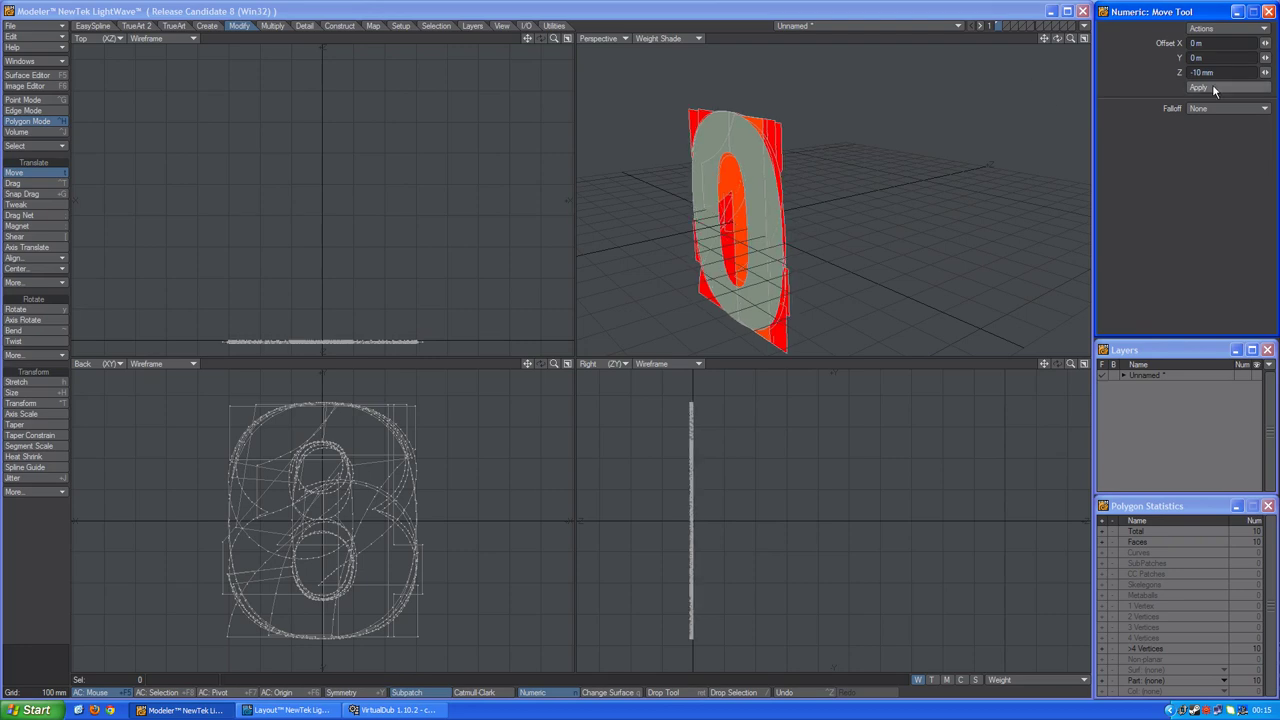
key("space")
key("a")
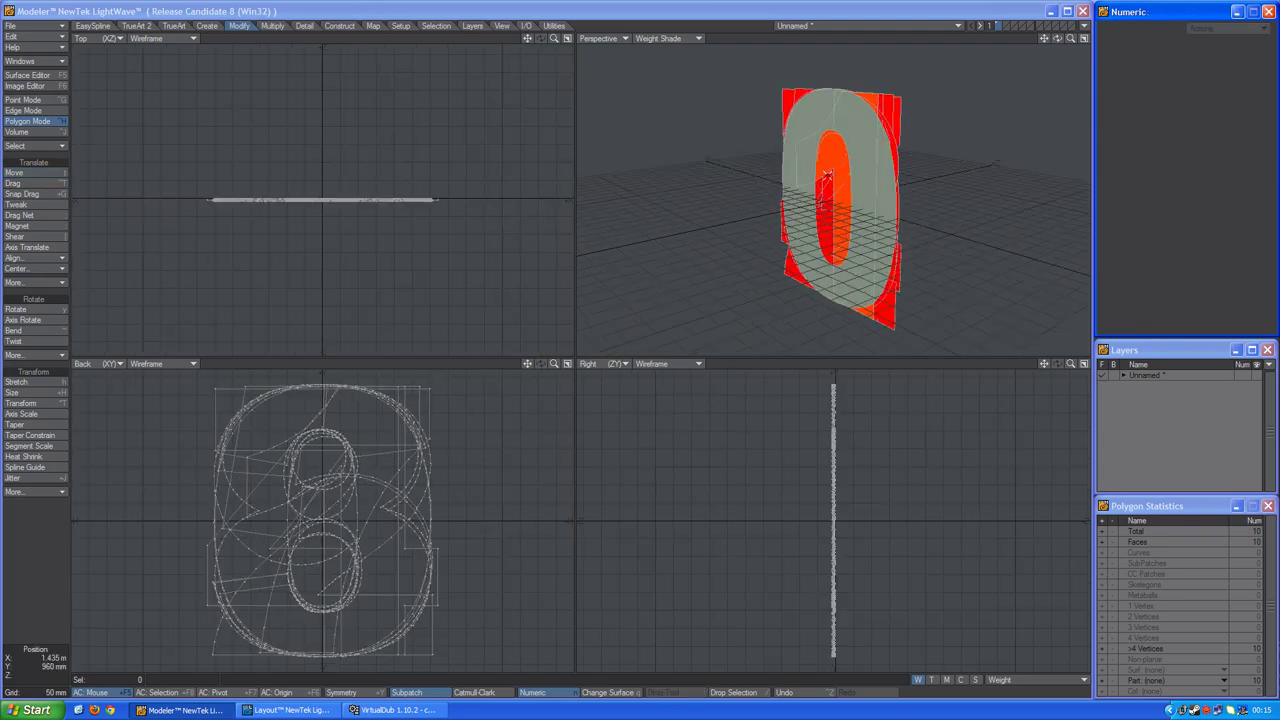
Step: Create a flat box 1 m wide and 1 m high with 0 m depth, centered on the origin behind the digits
left_click(207, 25)
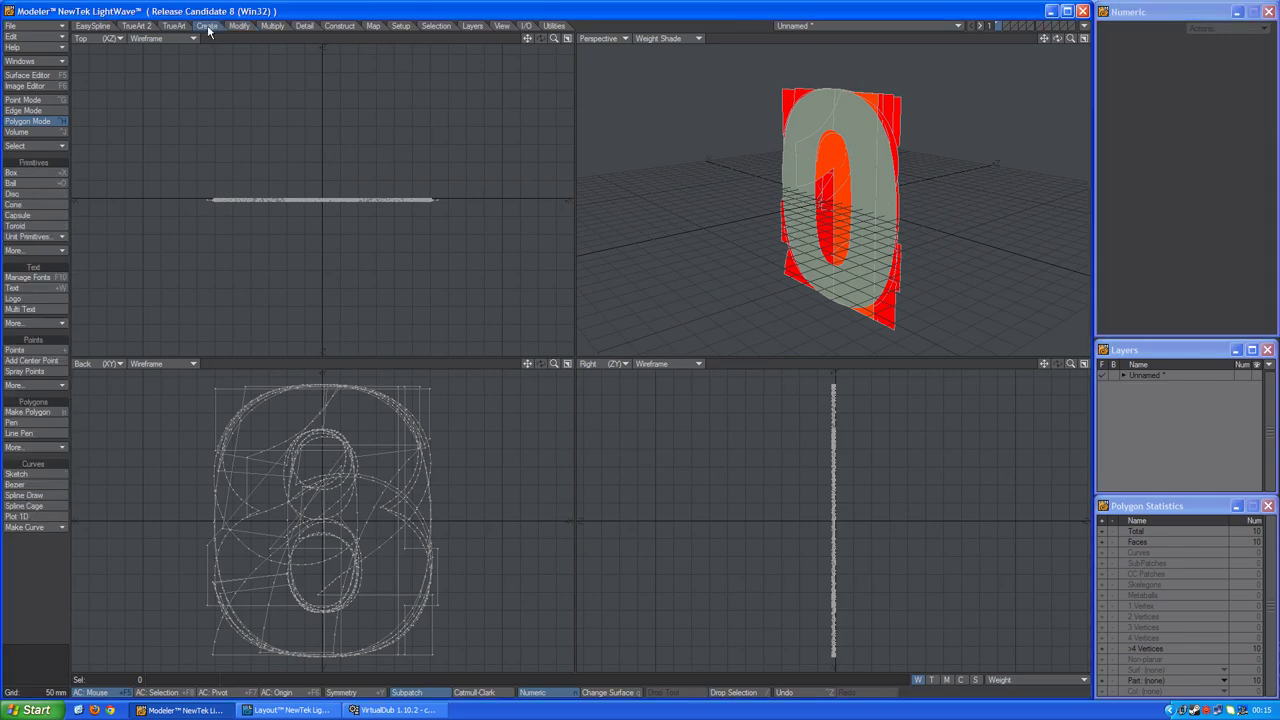
left_click(34, 174)
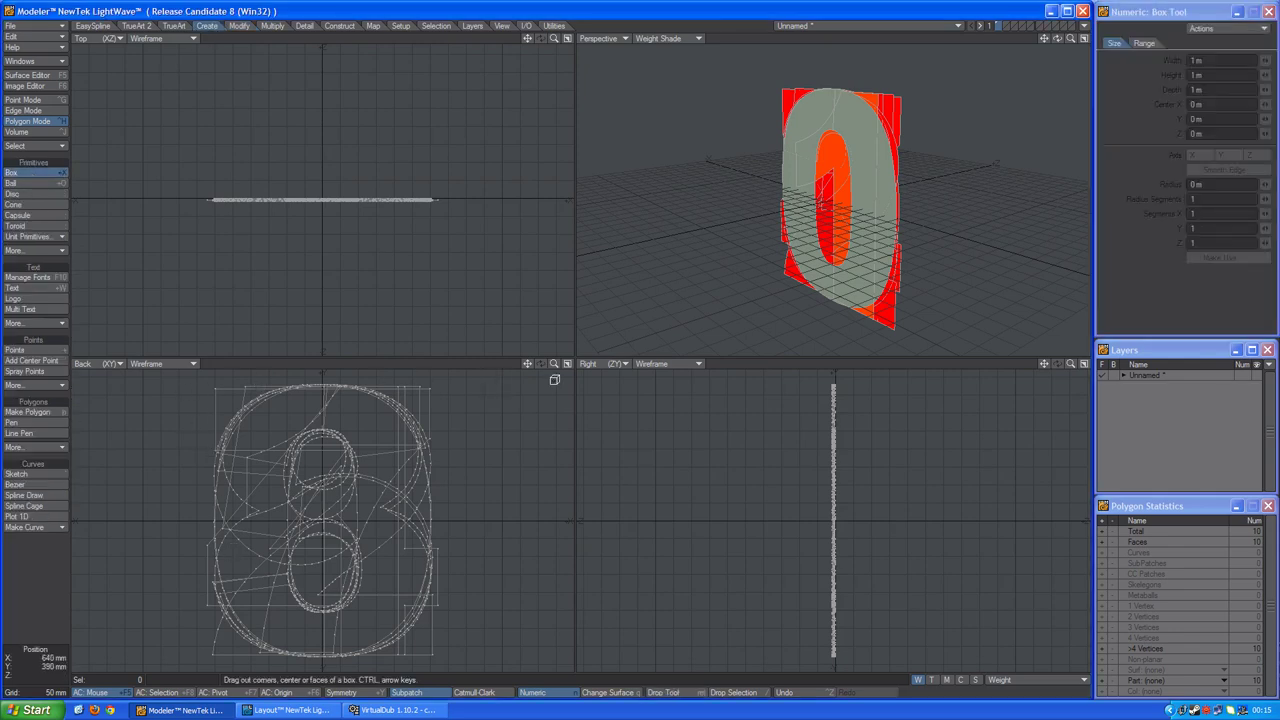
left_click(1226, 28)
left_click(1226, 52)
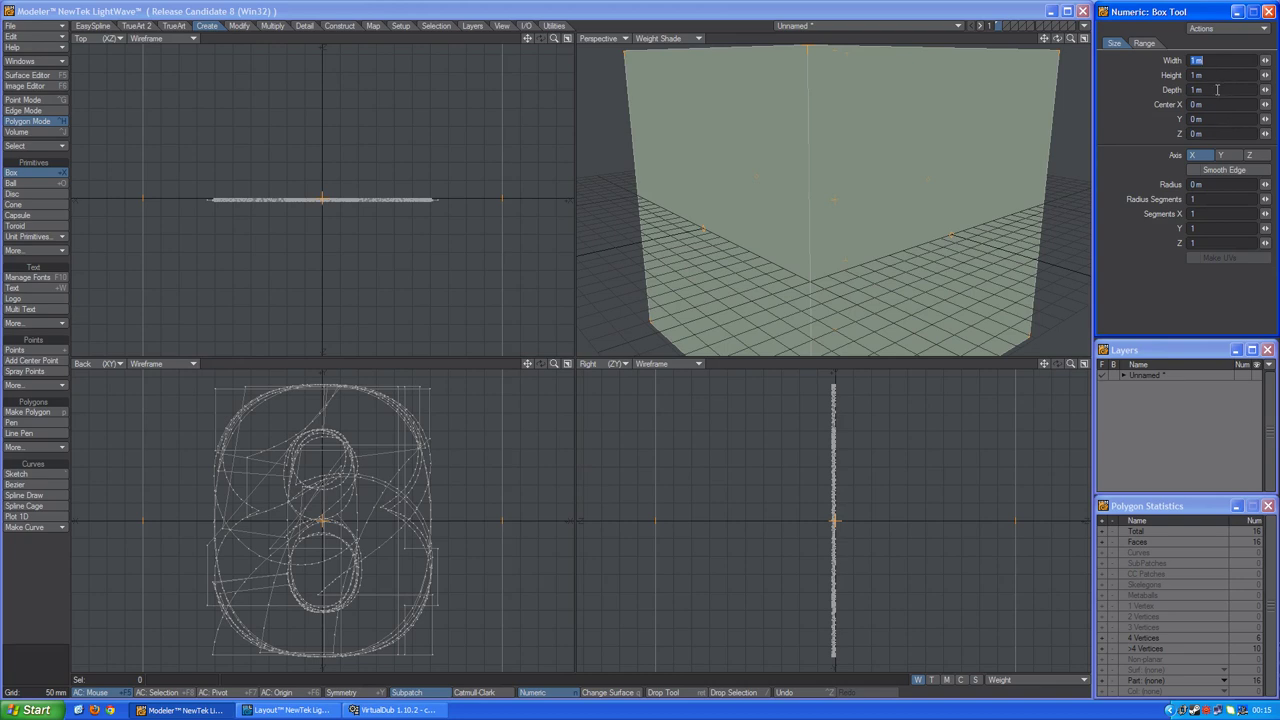
left_click(1217, 89)
type("0")
key("Return")
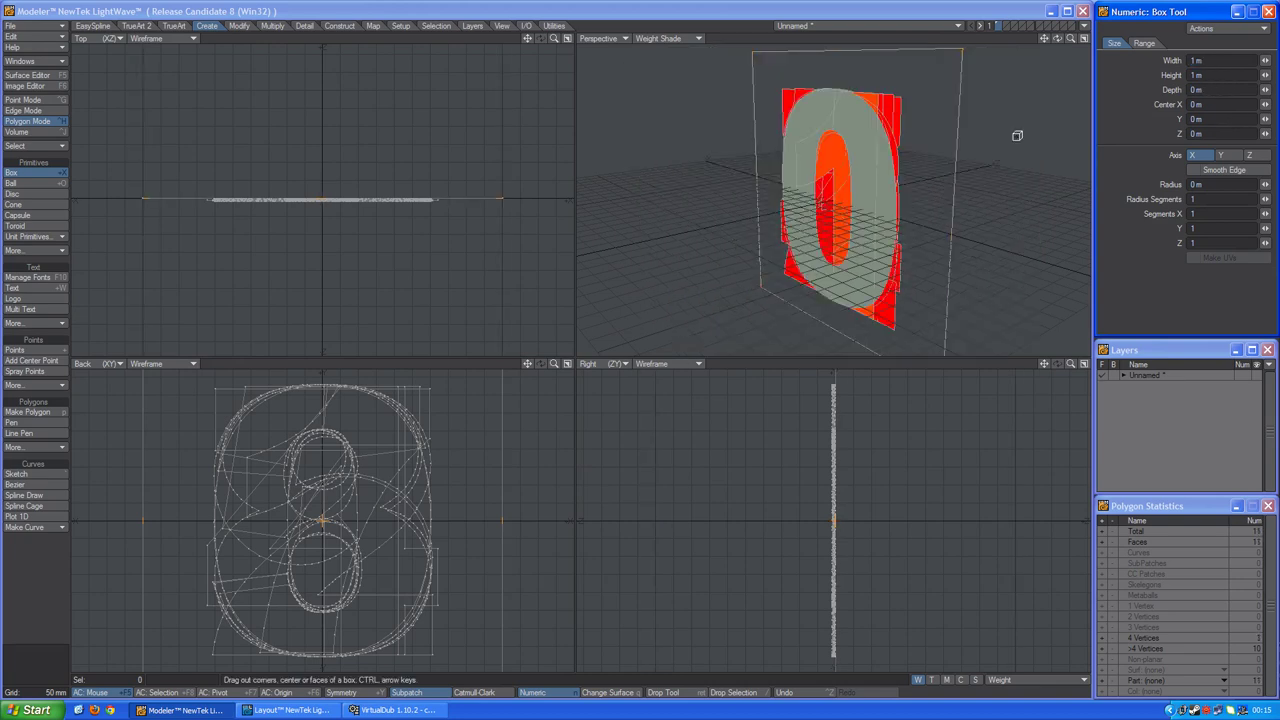
key("space")
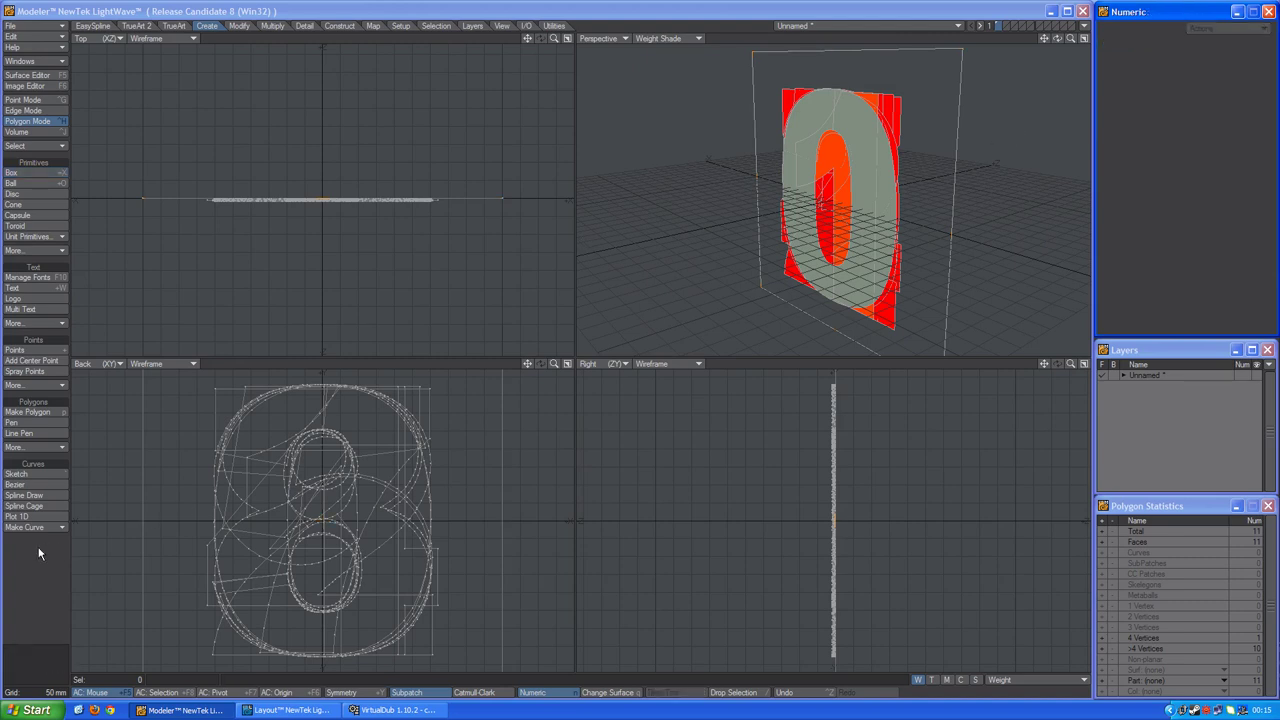
left_click(938, 213)
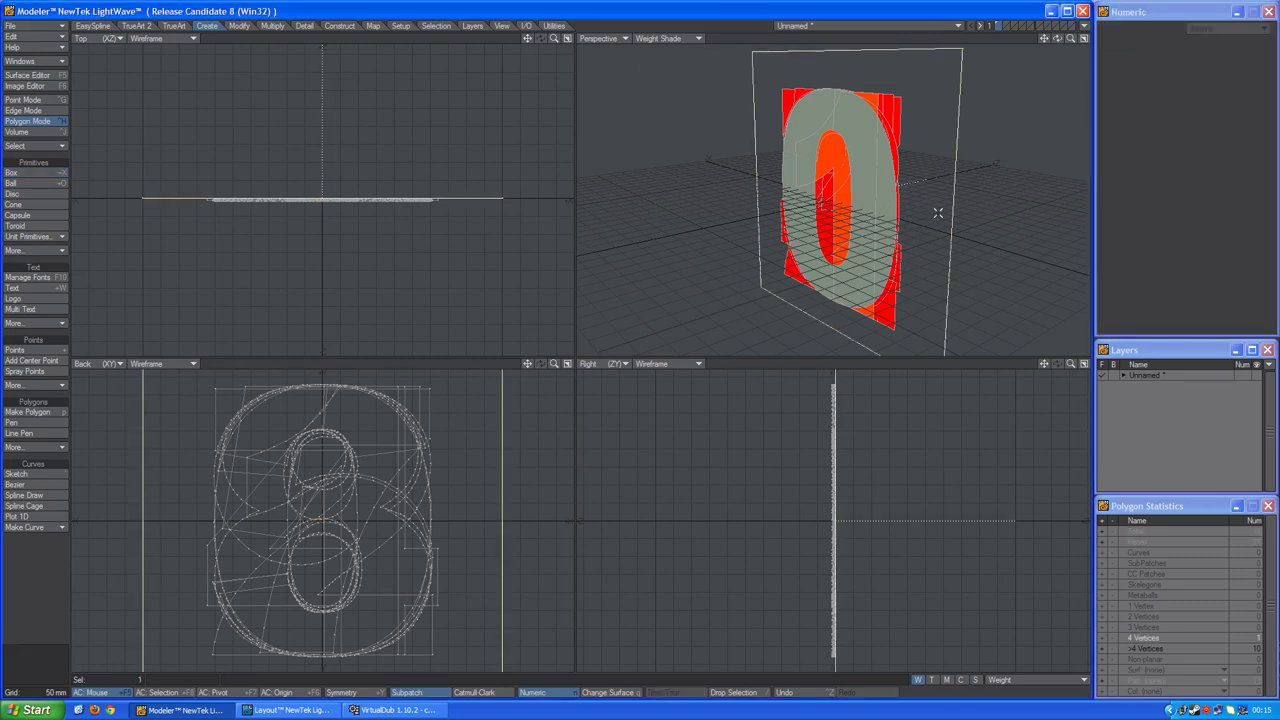
left_click(938, 213)
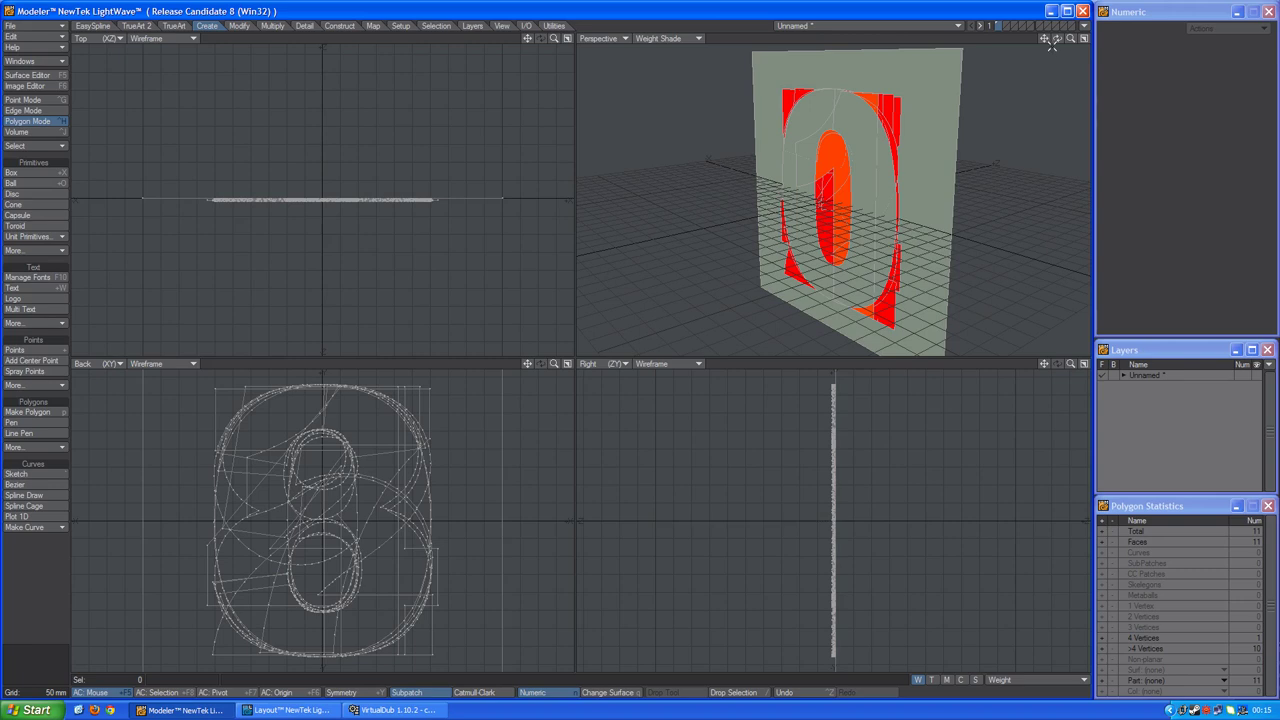
mouse_move(1057, 39)
left_mouse_down()
mouse_move(1110, 39)
mouse_move(1050, 39)
left_mouse_up()
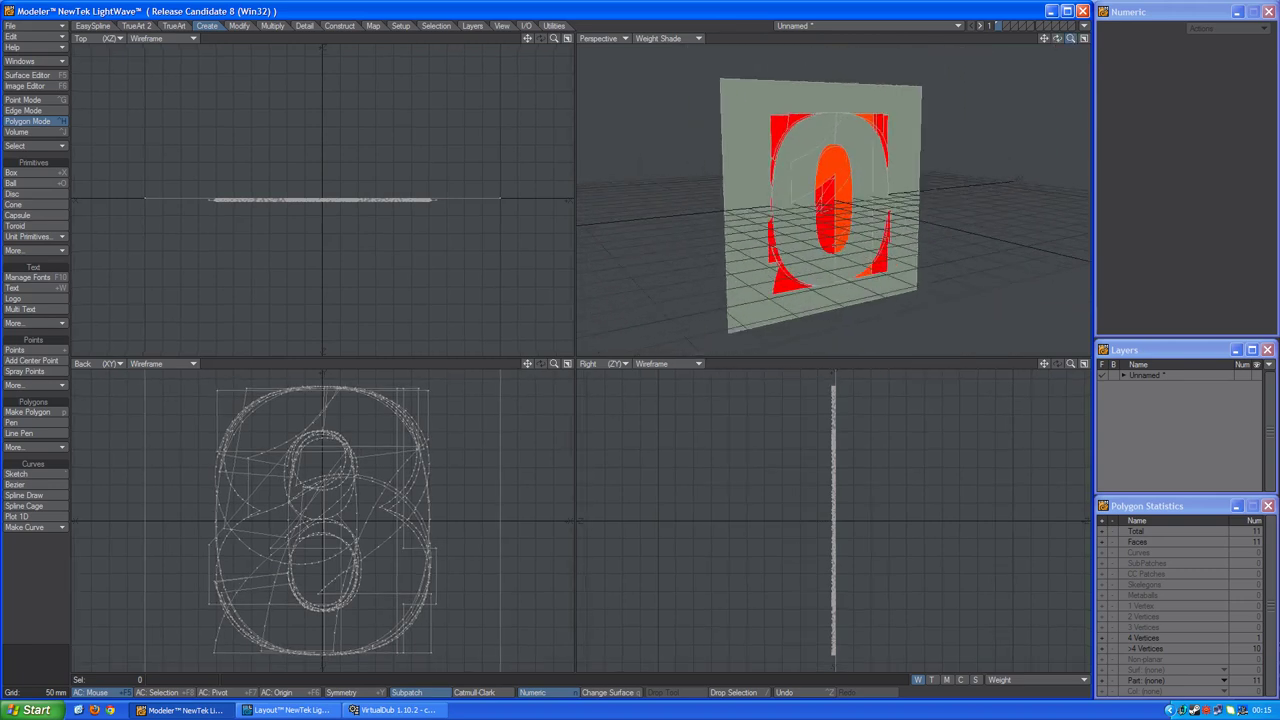
key("a")
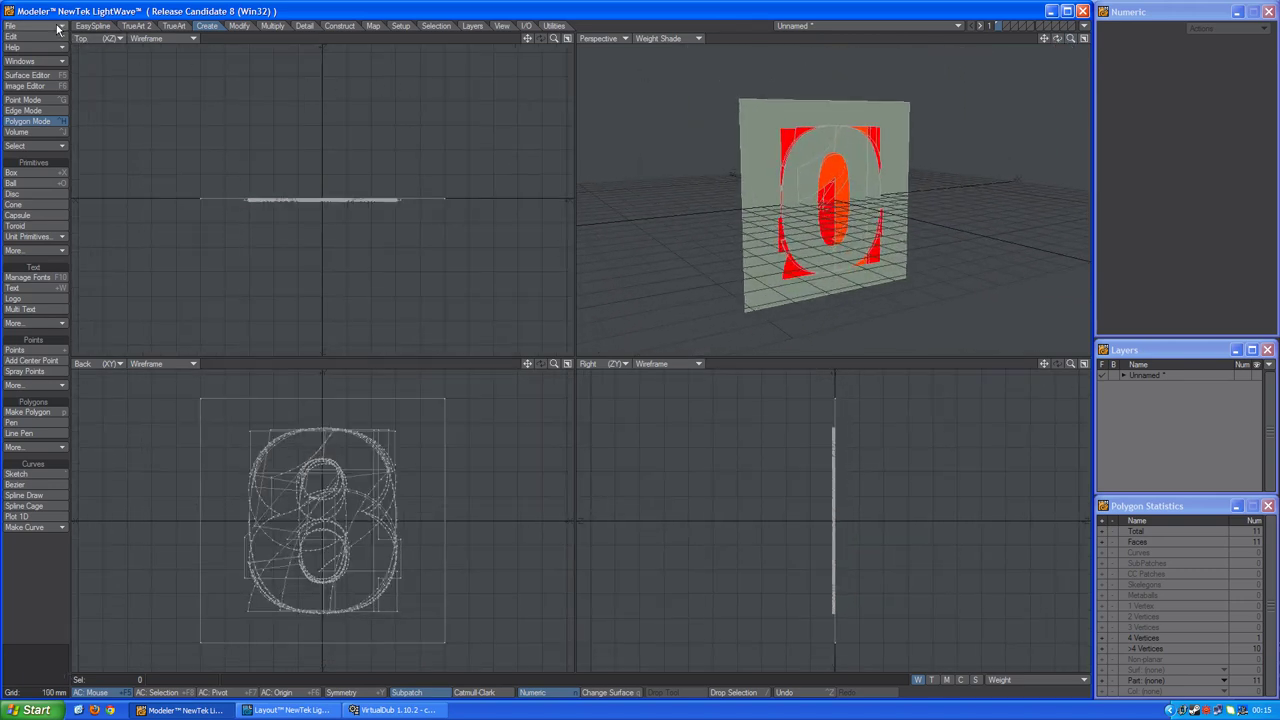
Step: Save the object under the file name digits
left_click(57, 28)
left_click(64, 106)
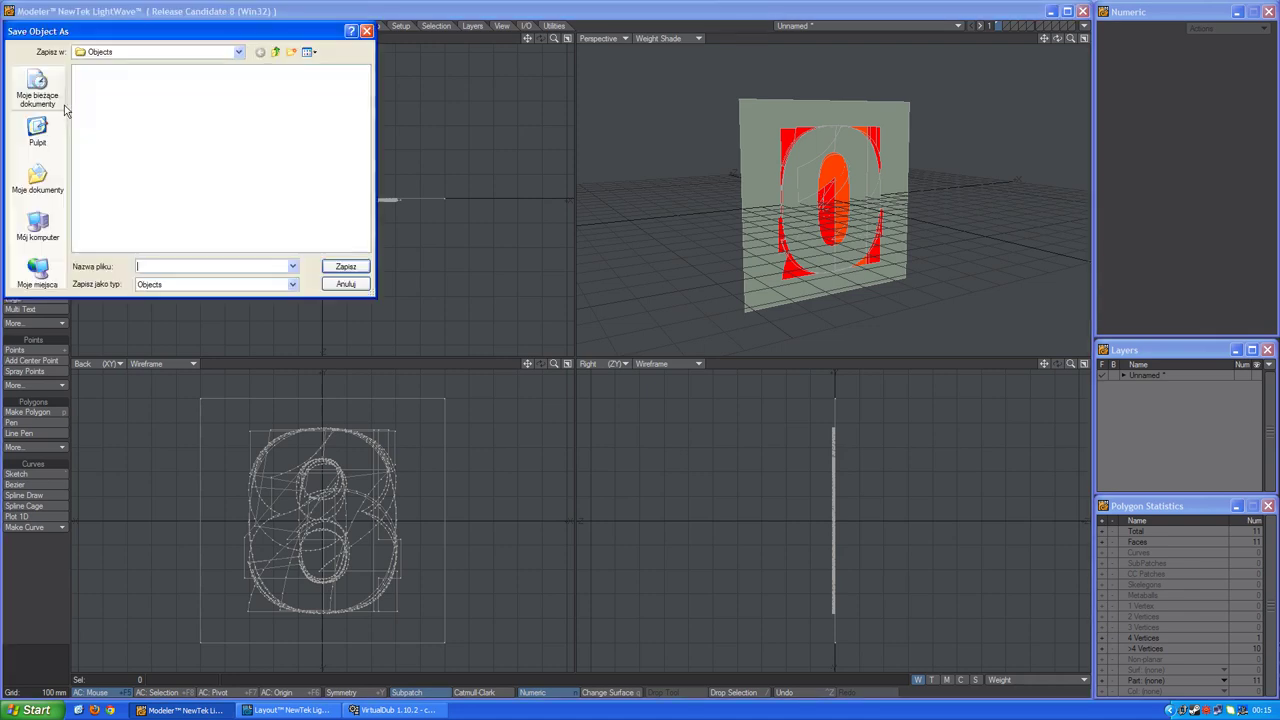
type("digits")
key("Return")
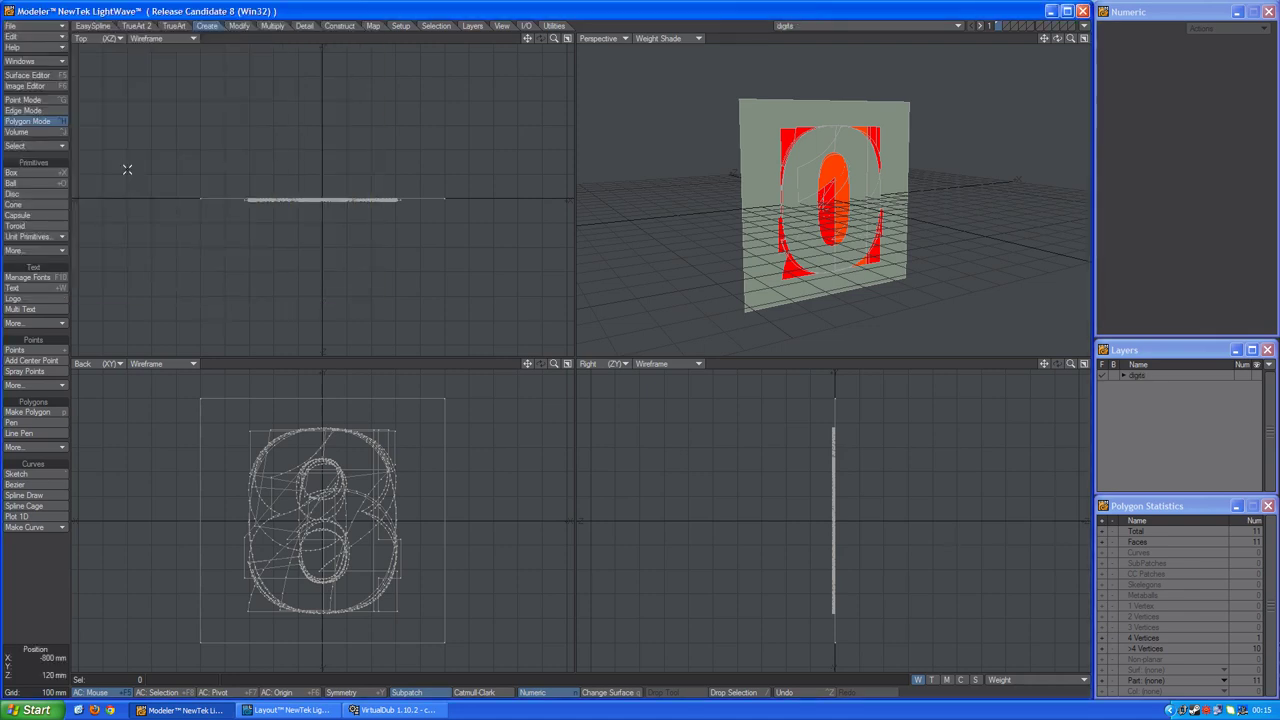
Step: Assign a new red surface named Ground with smoothing enabled to the flat box polygon
left_click(748, 151)
key("q")
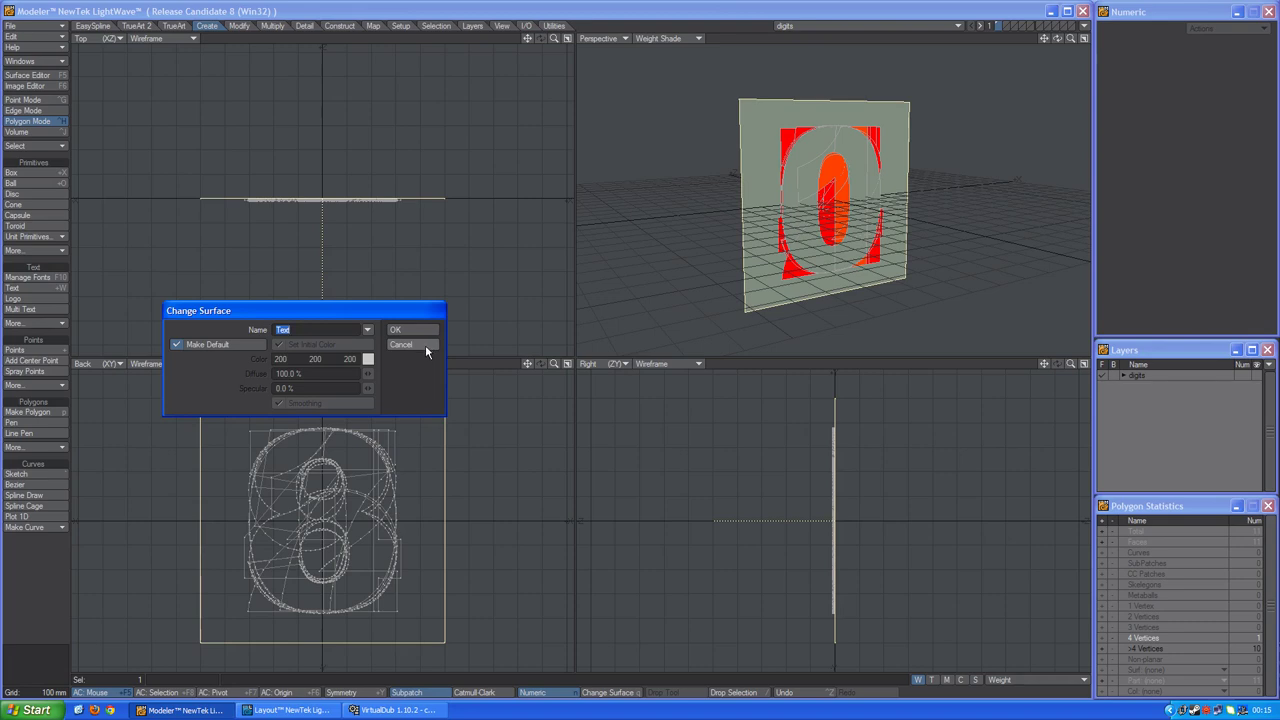
type("Ground")
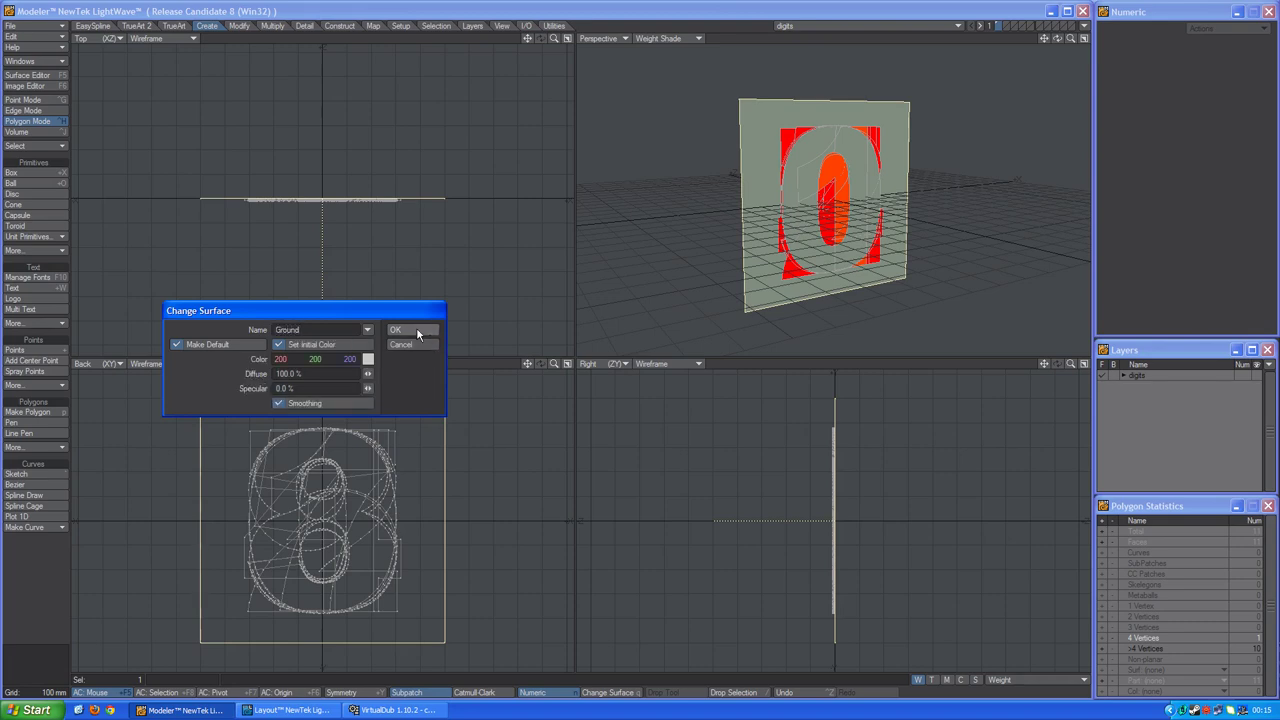
left_click(368, 359)
left_click(180, 376)
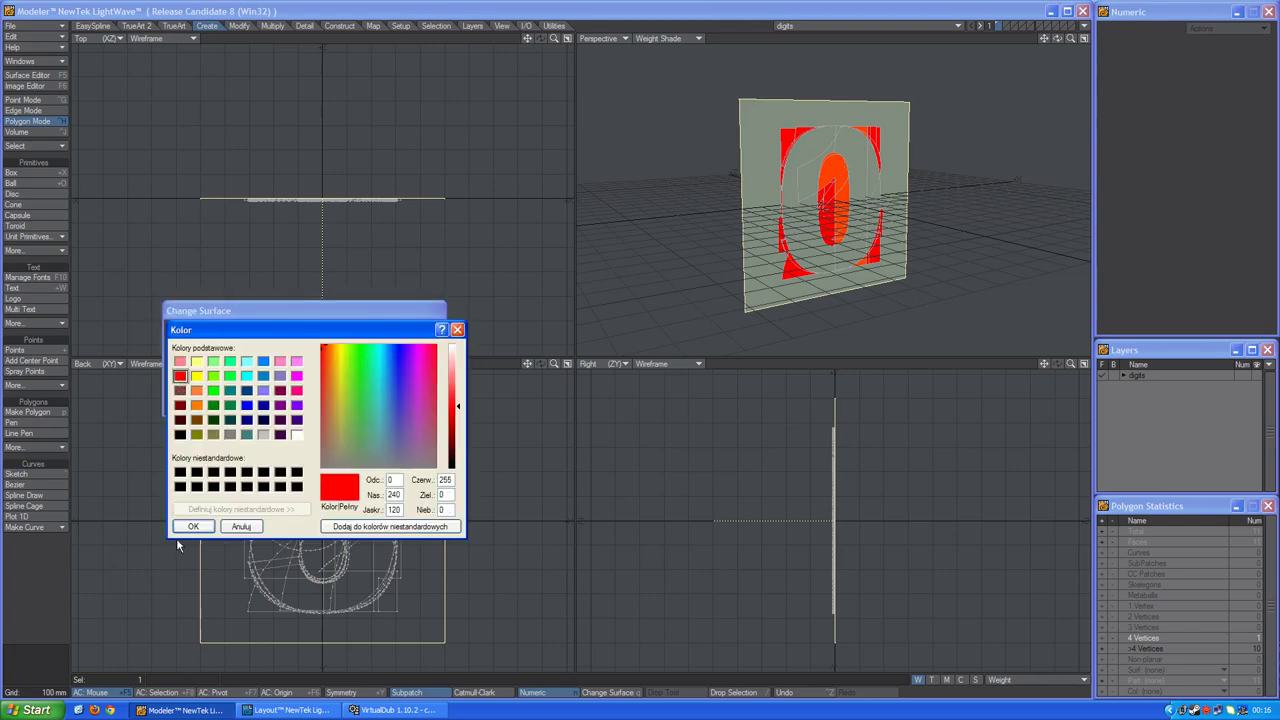
left_click(181, 527)
left_click(411, 332)
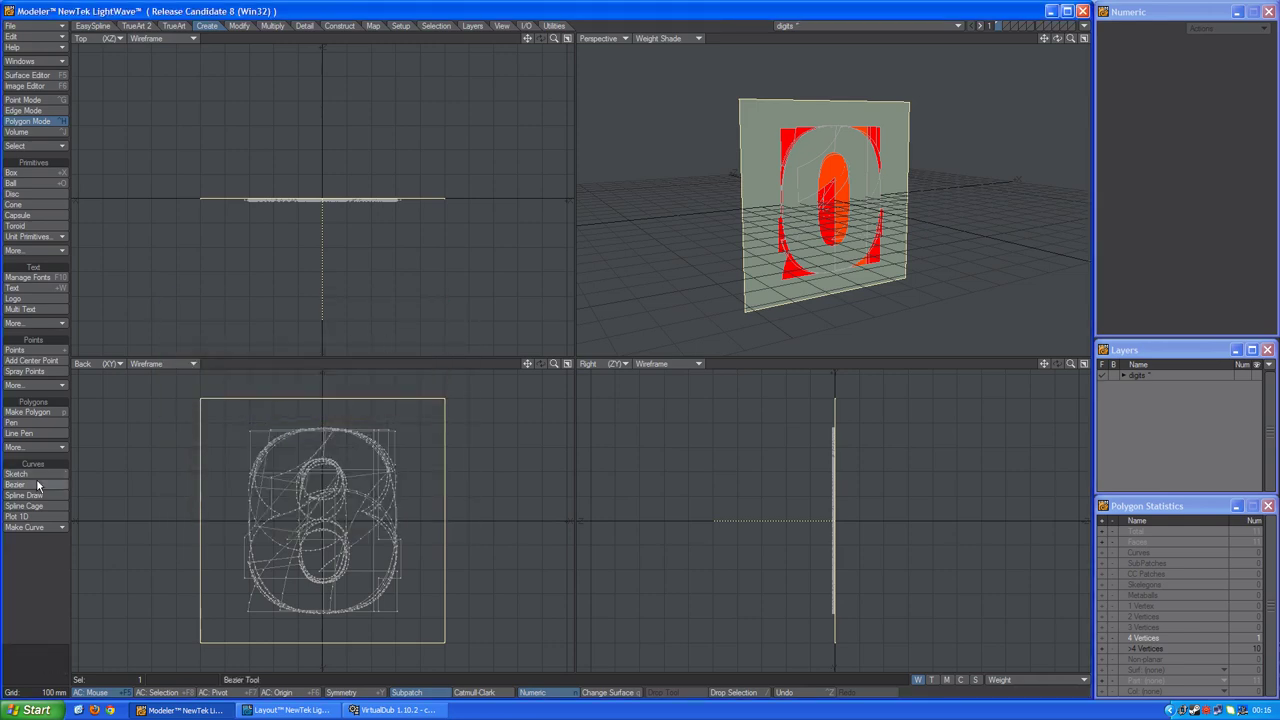
Step: Display the perspective viewport in Textured Wire mode to check the surface colors from another angle
left_click(647, 42)
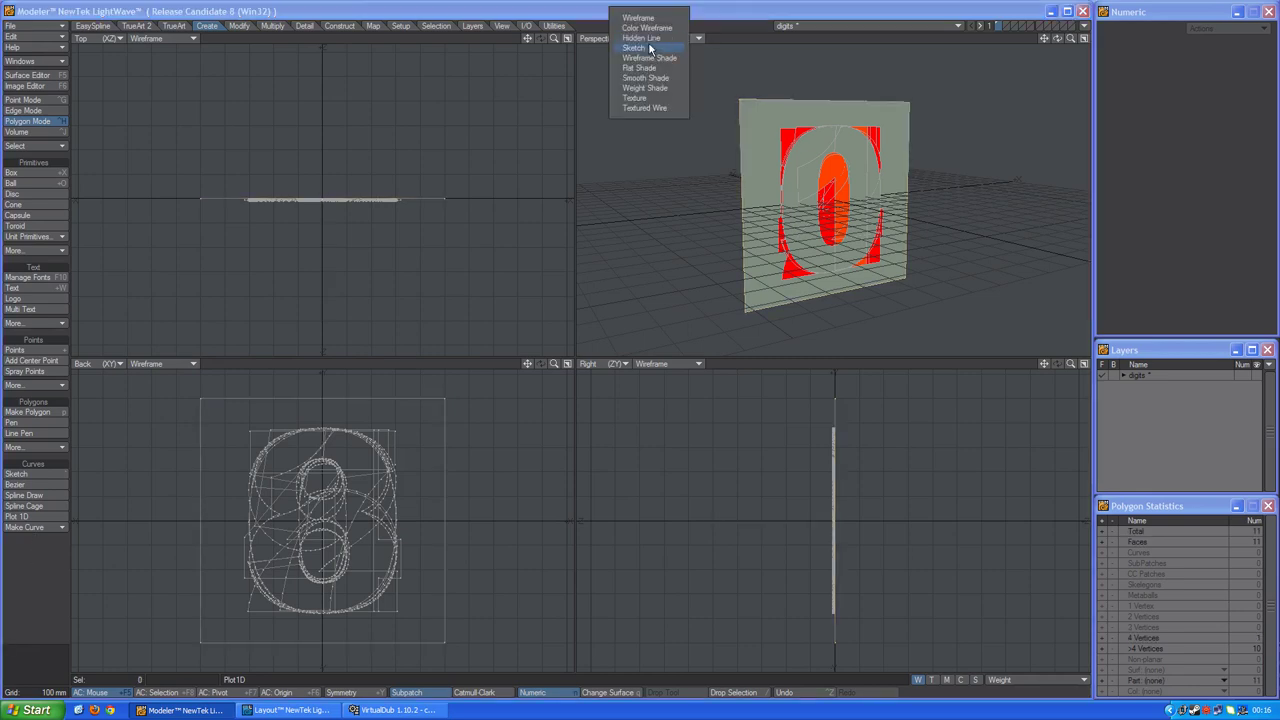
left_click(652, 111)
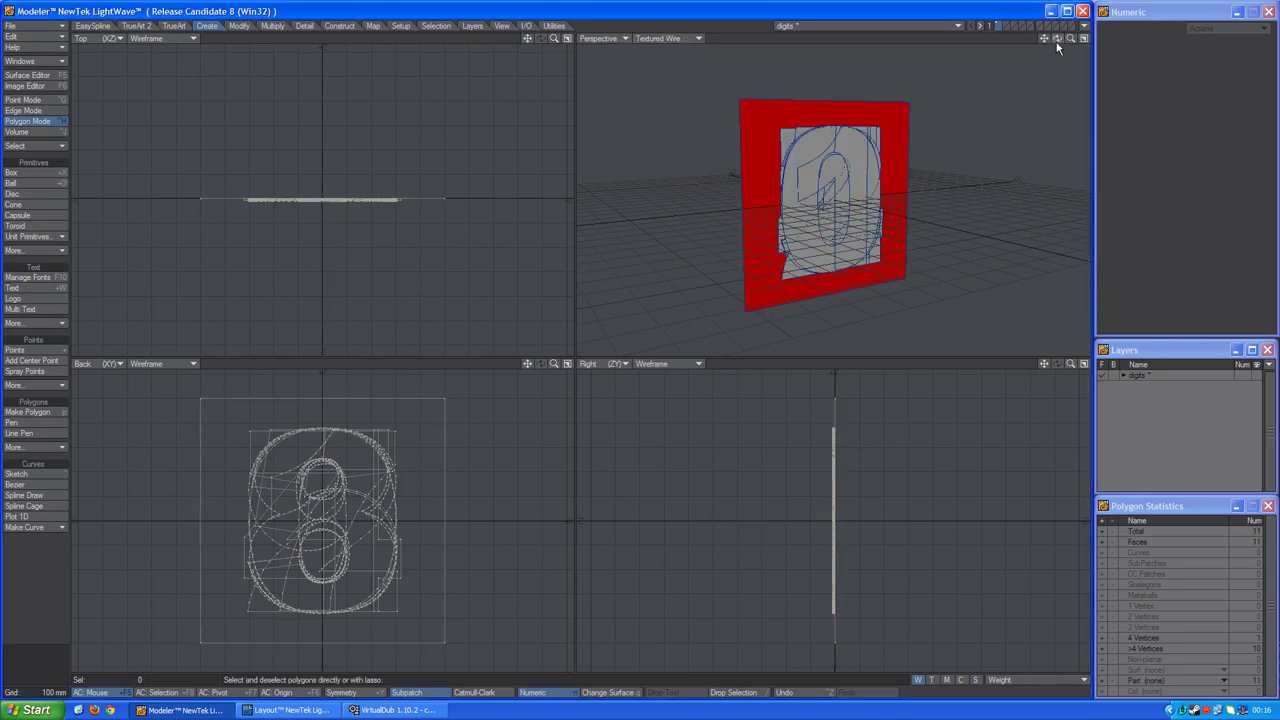
left_click_drag(1057, 39, 925, 39)
left_click_drag(1110, 41, 1024, 56)
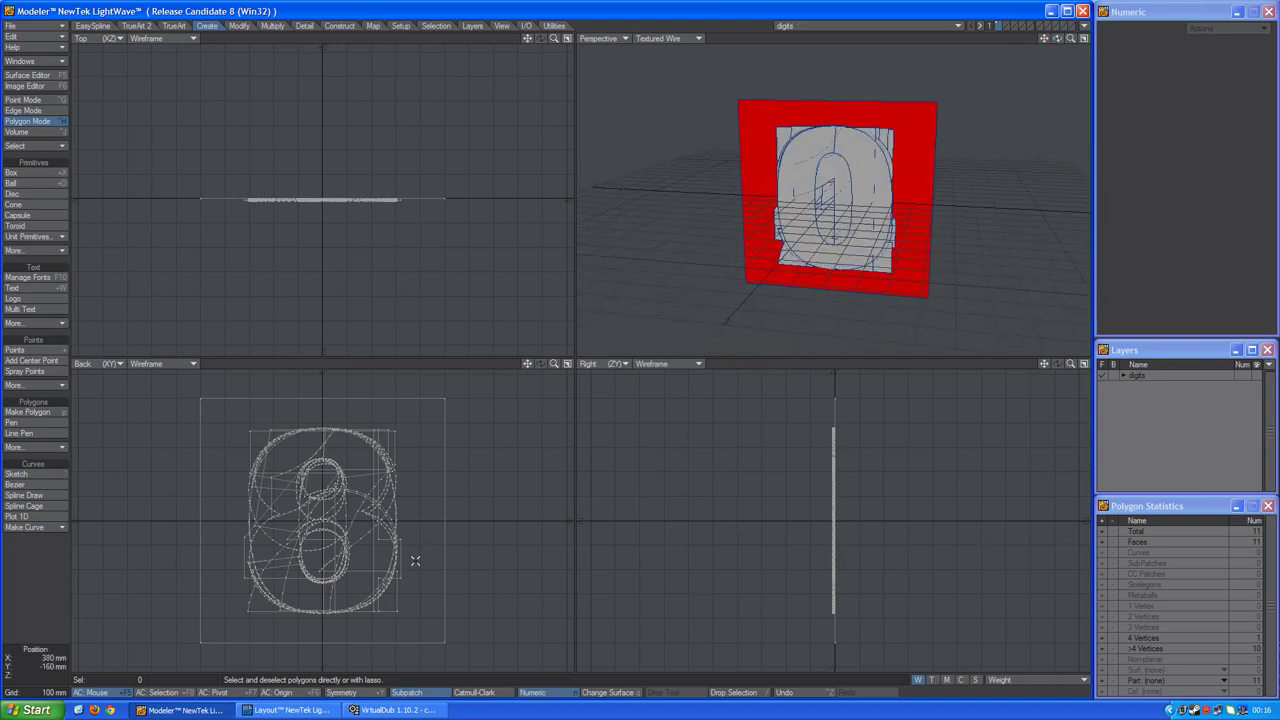
Step: Send the digits object to Layout and show a VPR preview of the camera view beside a top wireframe view
left_click(1090, 28)
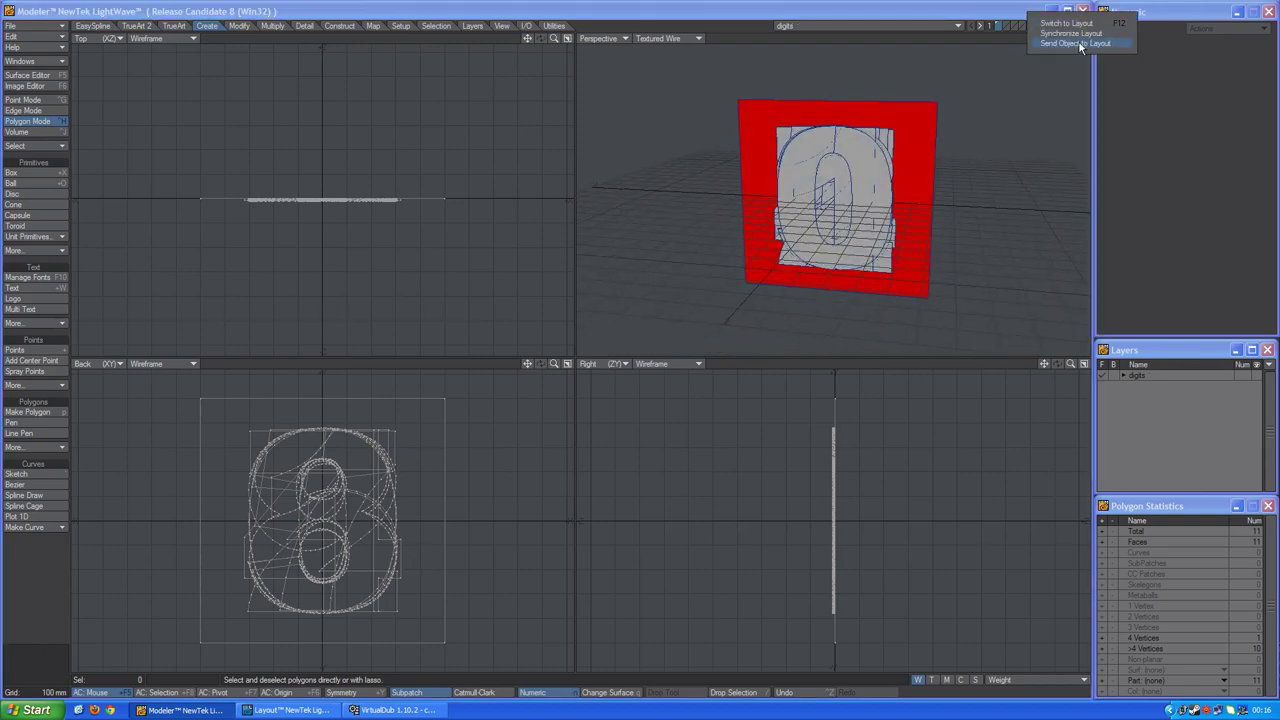
left_click(1080, 44)
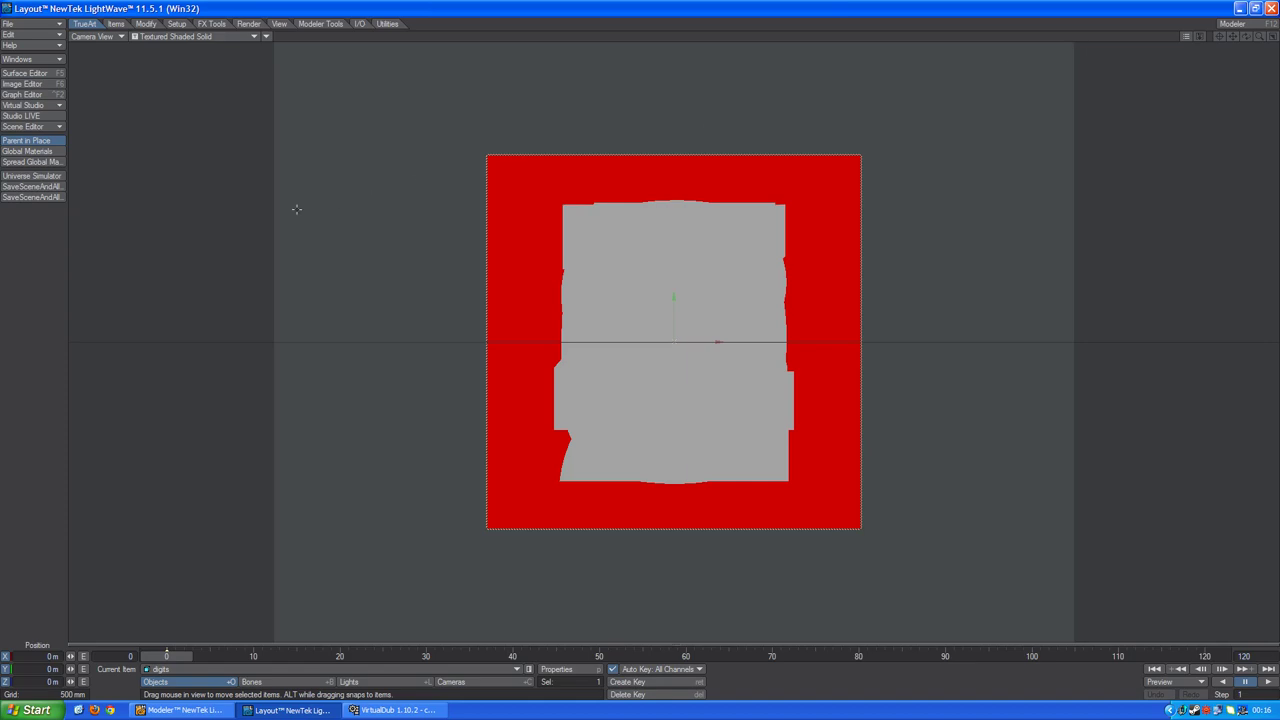
key("F4")
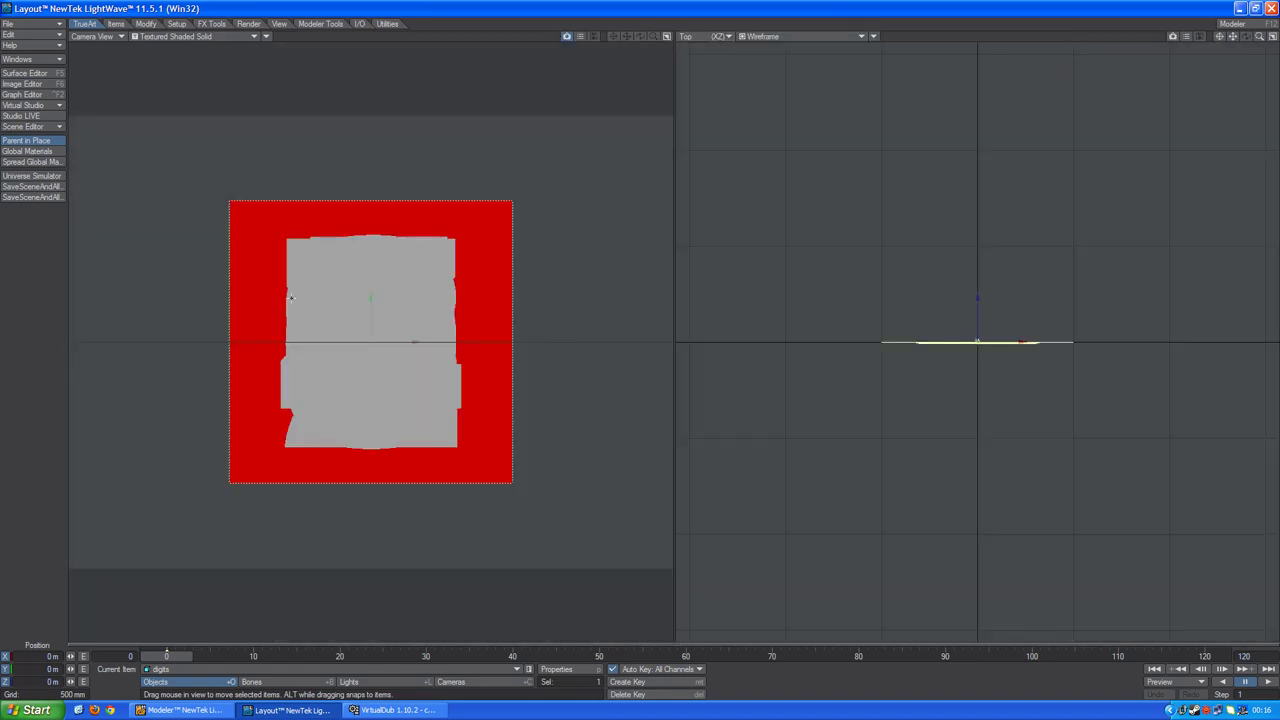
key("alt+F9")
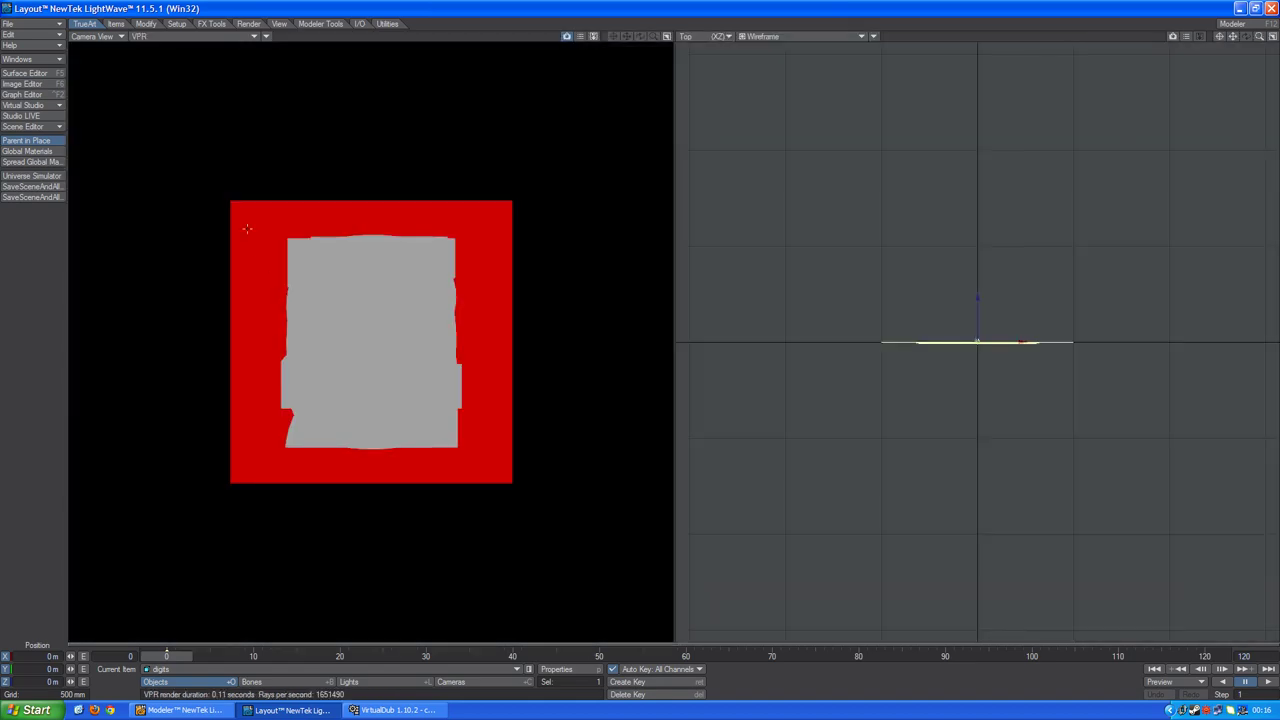
Step: Enable node shading for the Text surface and open its node network, moving the Surface node aside to make room
left_click(44, 79)
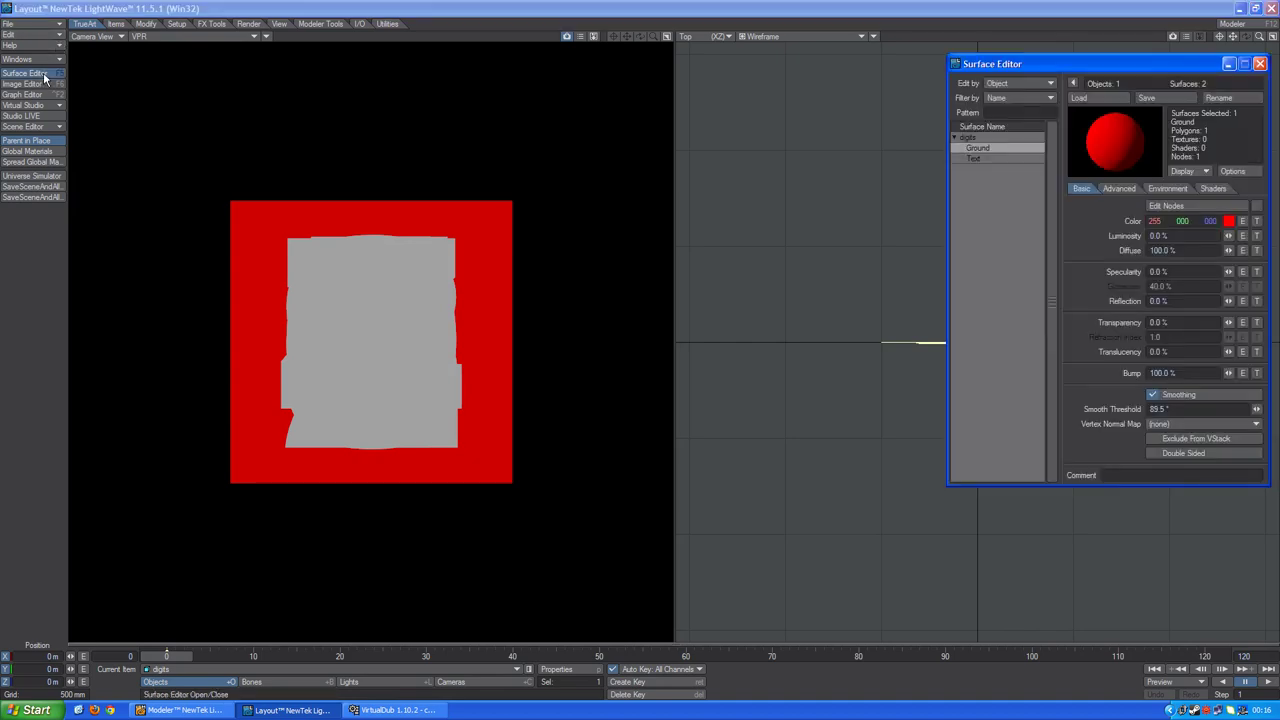
left_click(997, 159)
left_click(1256, 205)
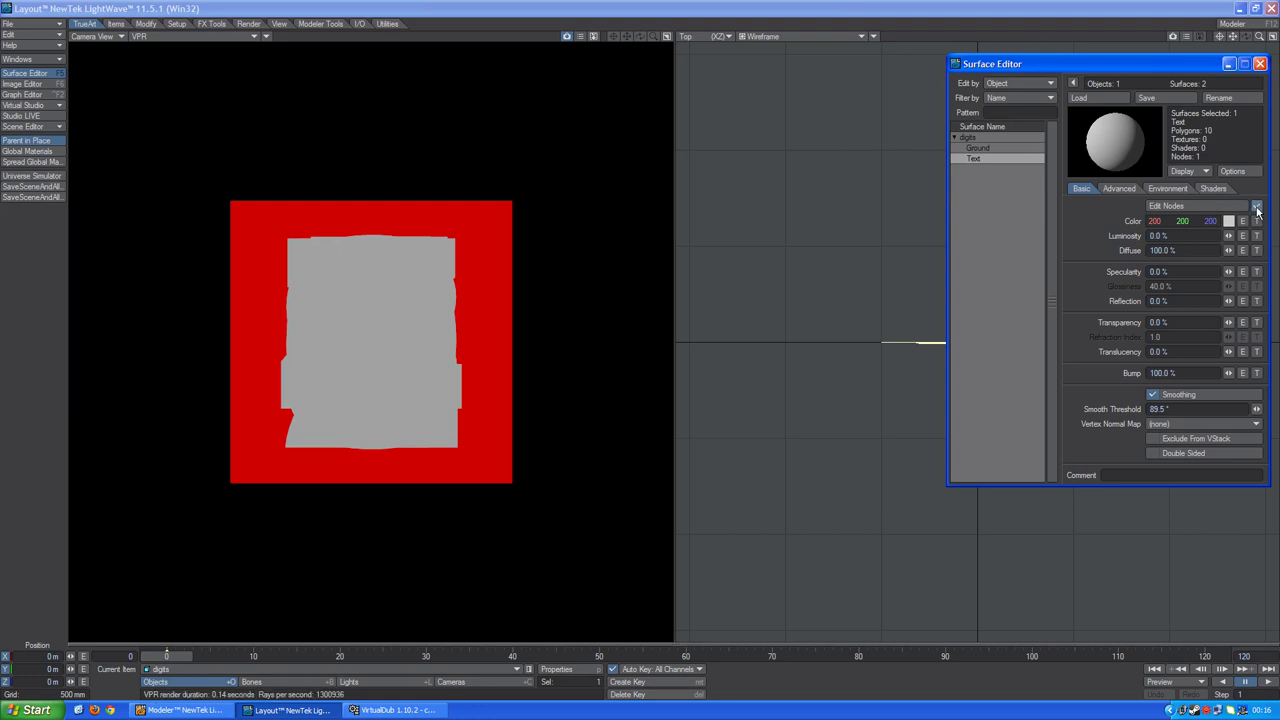
left_click(1186, 207)
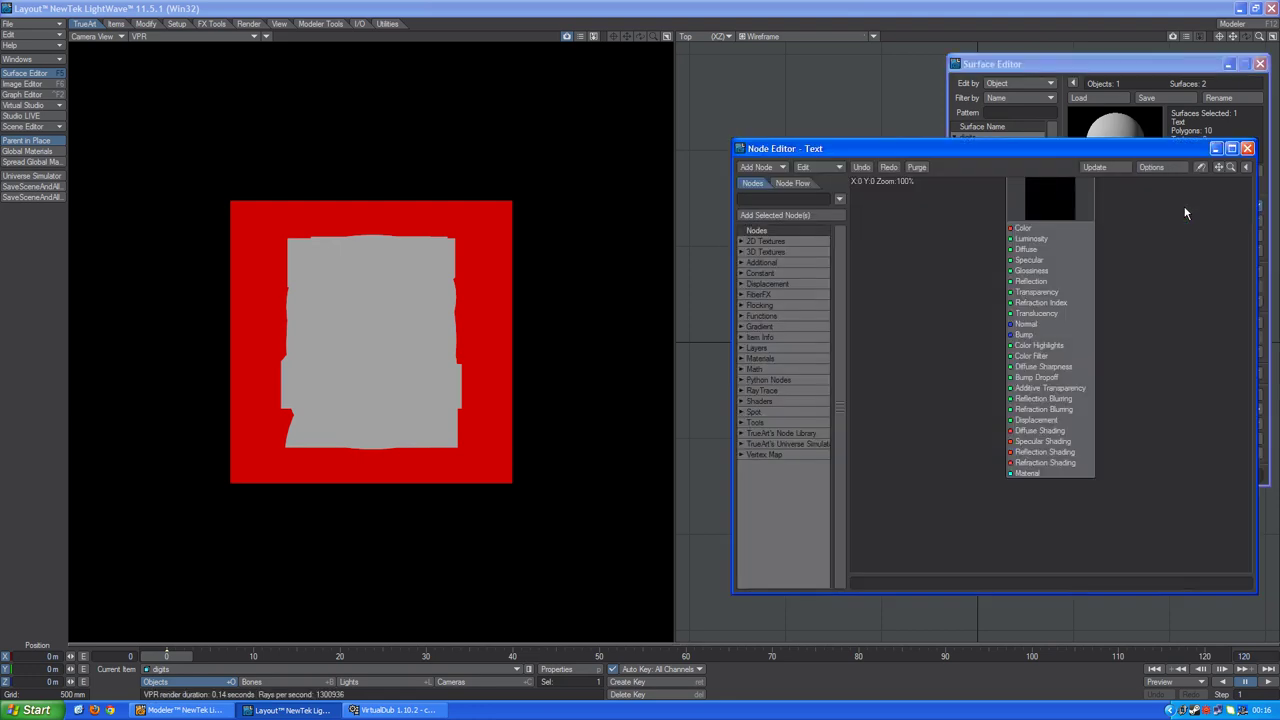
left_click_drag(1068, 365, 1204, 392)
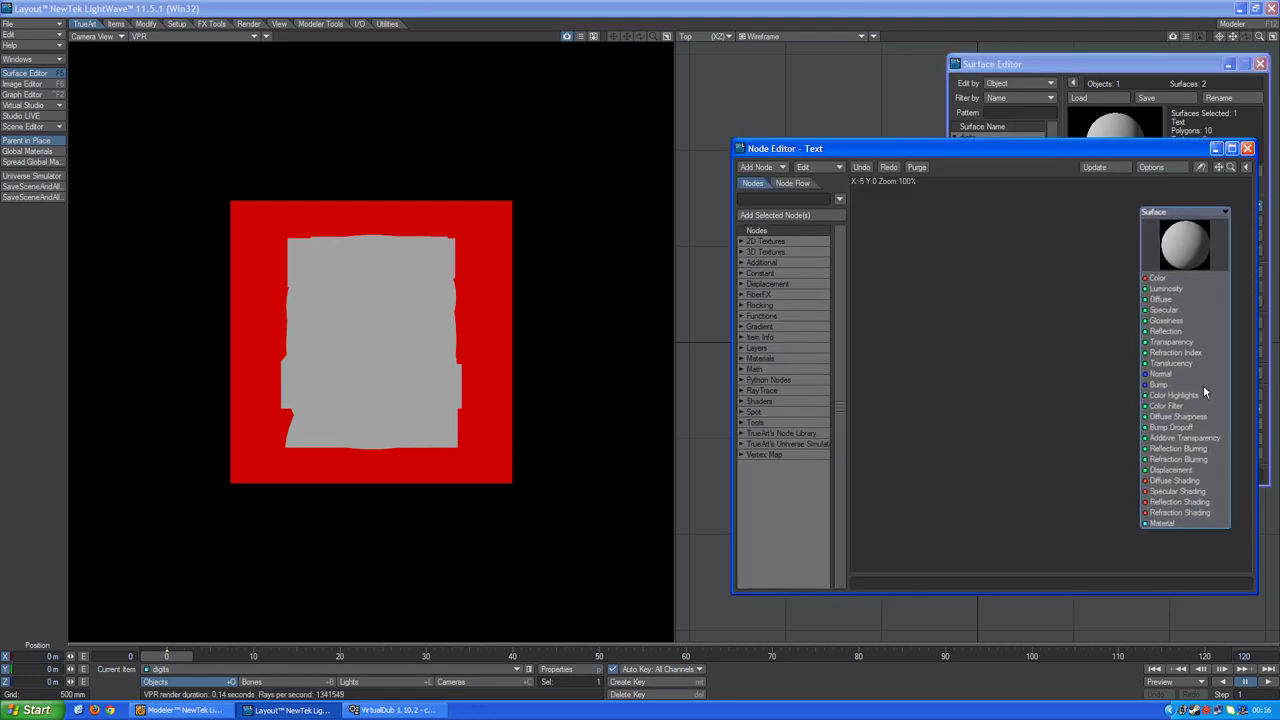
Step: Add a Render Info node from TrueArt's Node Library and place it well away from the Surface node
left_click(742, 412)
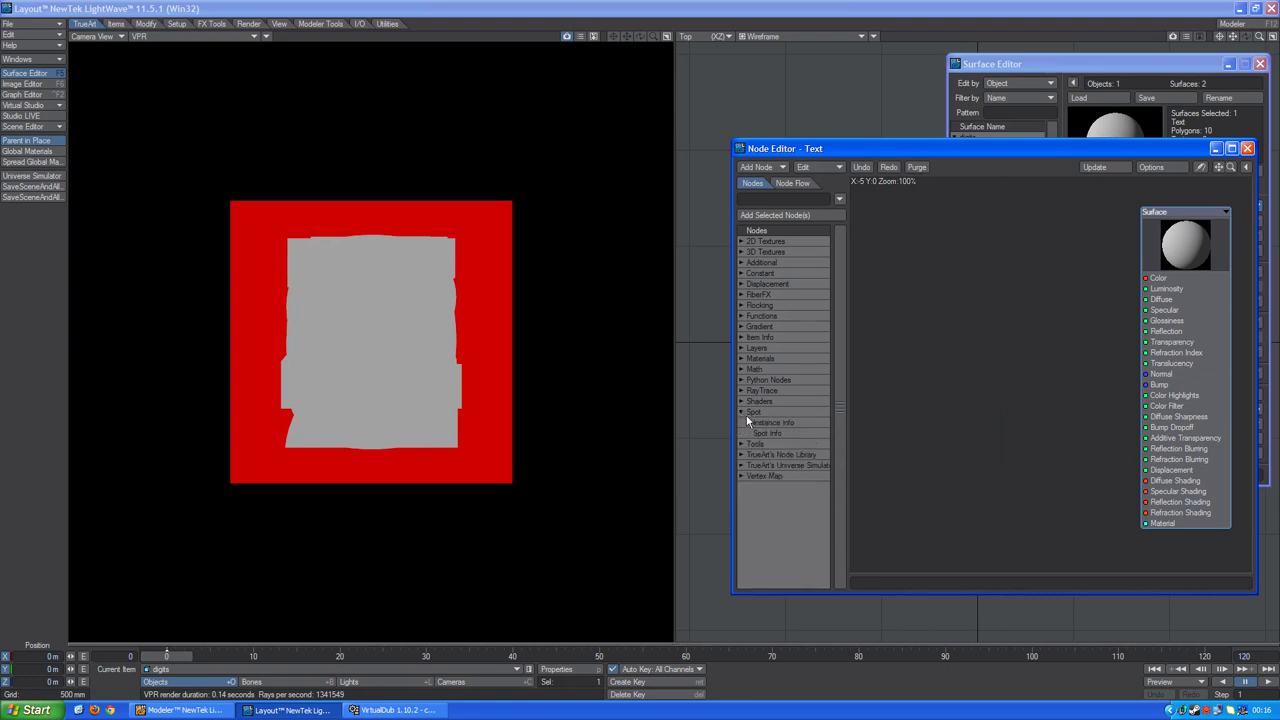
left_click(741, 413)
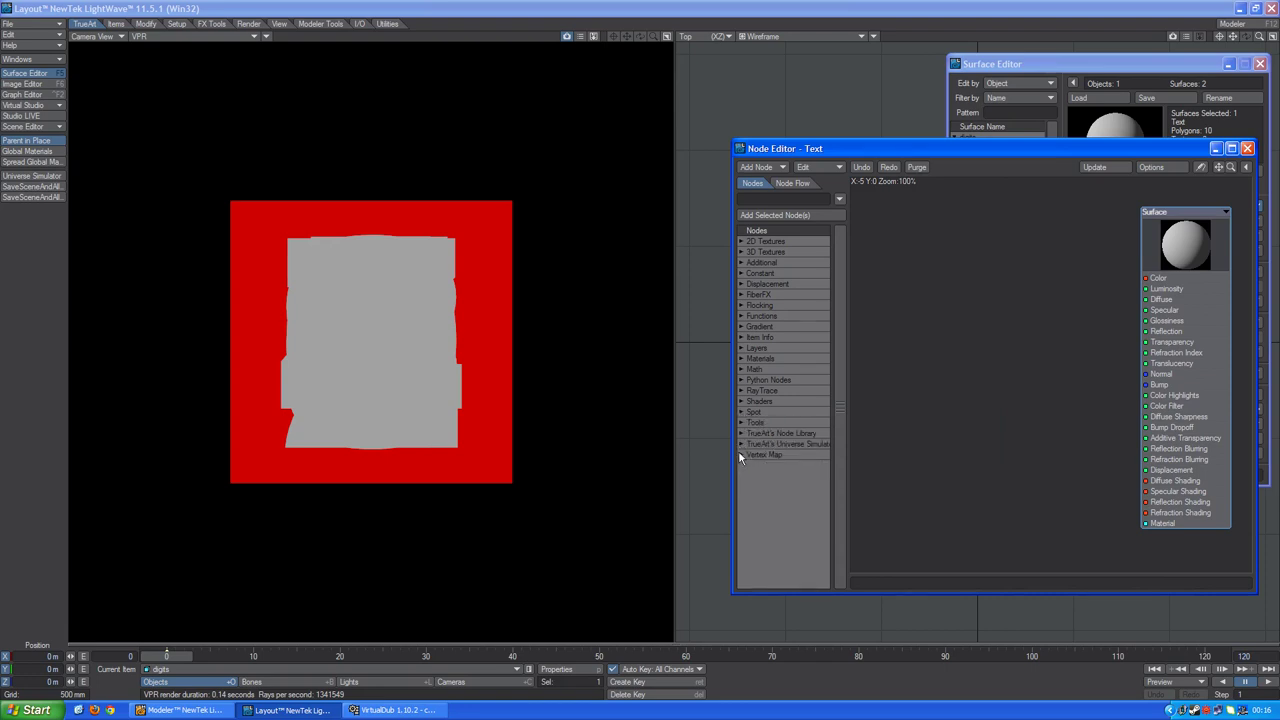
left_click(742, 433)
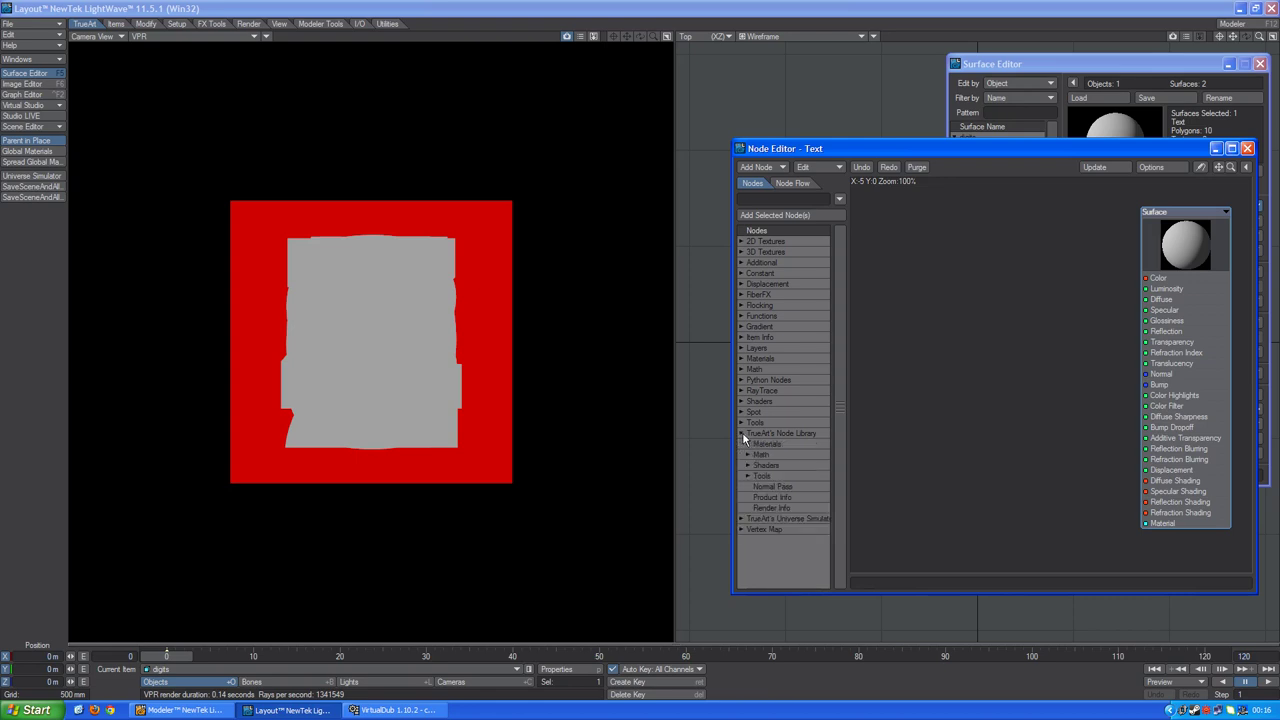
left_click(784, 508)
double_click(785, 507)
left_click_drag(1042, 373, 885, 323)
Step: Add a Weight Map node below Render Info and set it to use the map named Weight
left_click(741, 530)
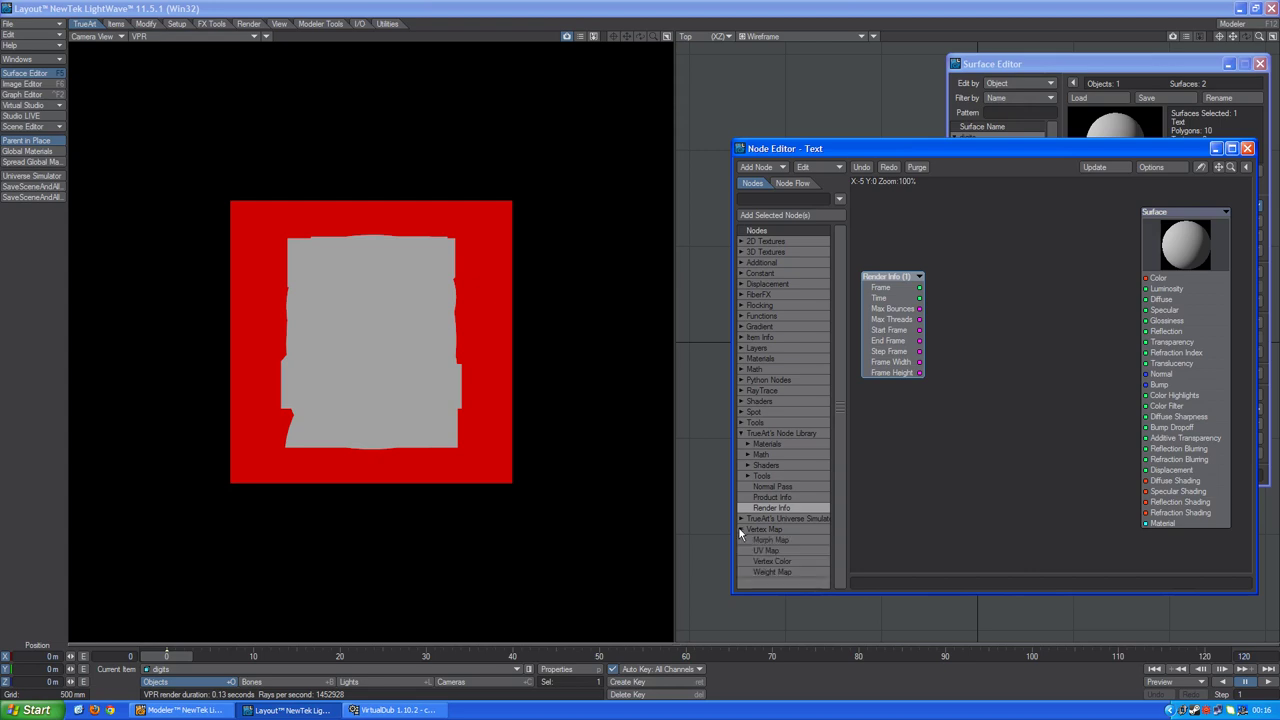
double_click(781, 569)
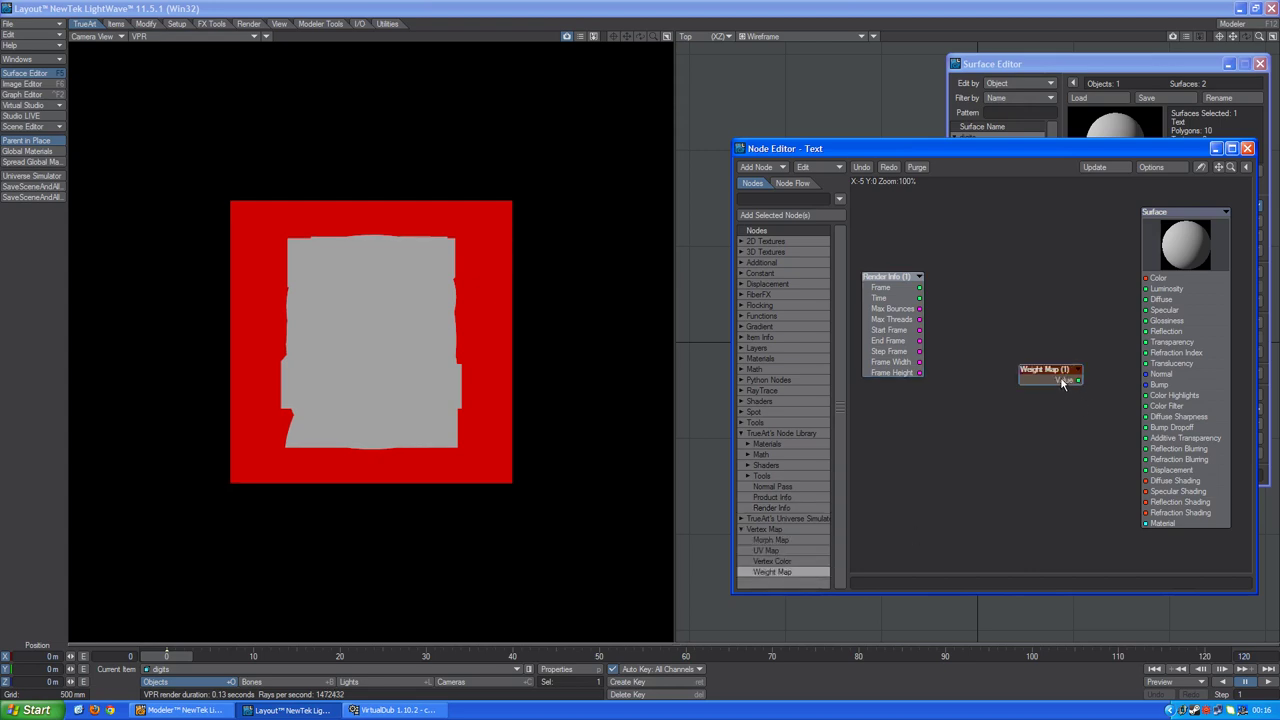
left_click_drag(1060, 382, 900, 438)
double_click(898, 436)
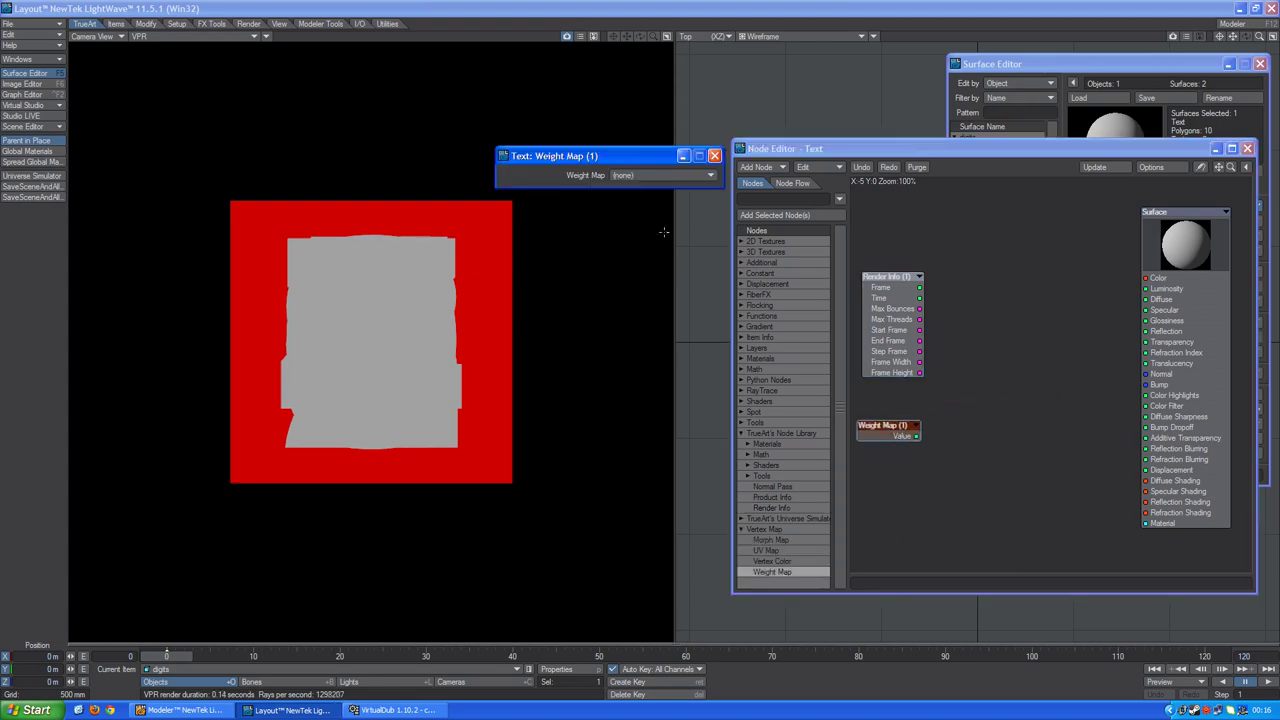
left_click(647, 175)
left_click(648, 185)
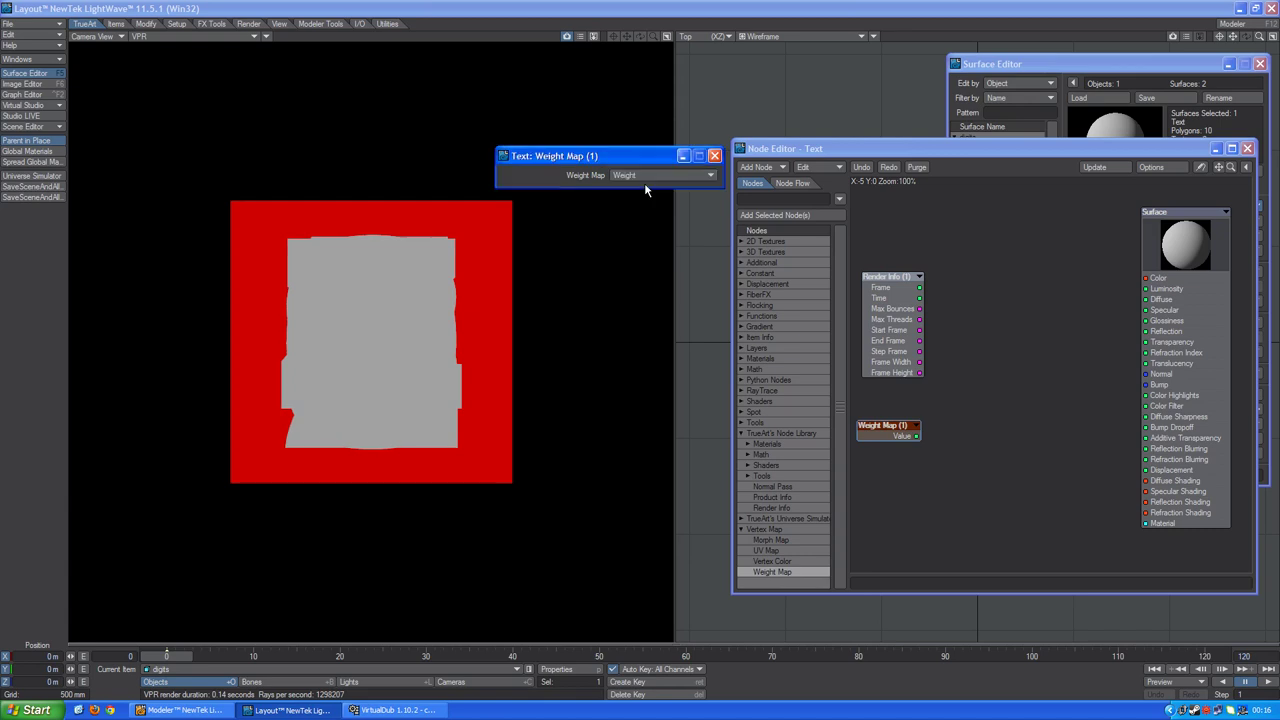
left_click(714, 156)
left_click_drag(882, 440, 885, 422)
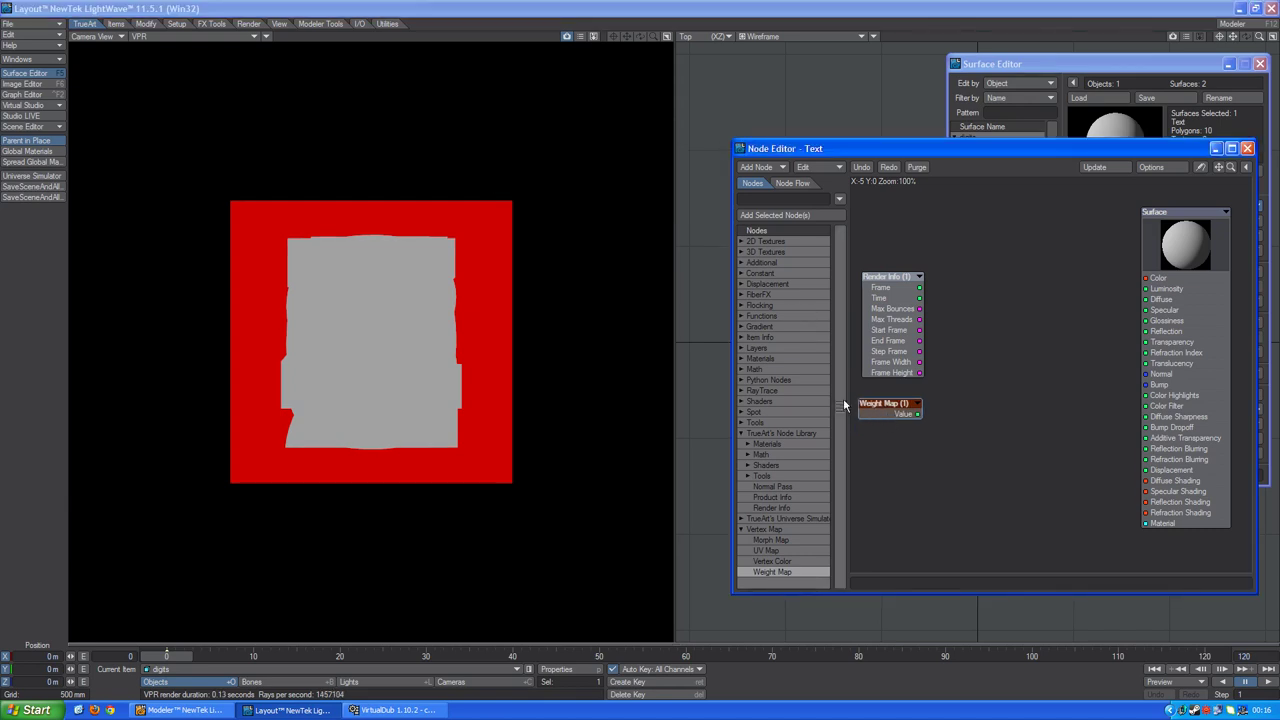
Step: Add scalar math Divide and Mod nodes and connect Divide's Result to Mod's A input
left_click(741, 369)
left_click(748, 381)
scroll(768, 388, "down", 2)
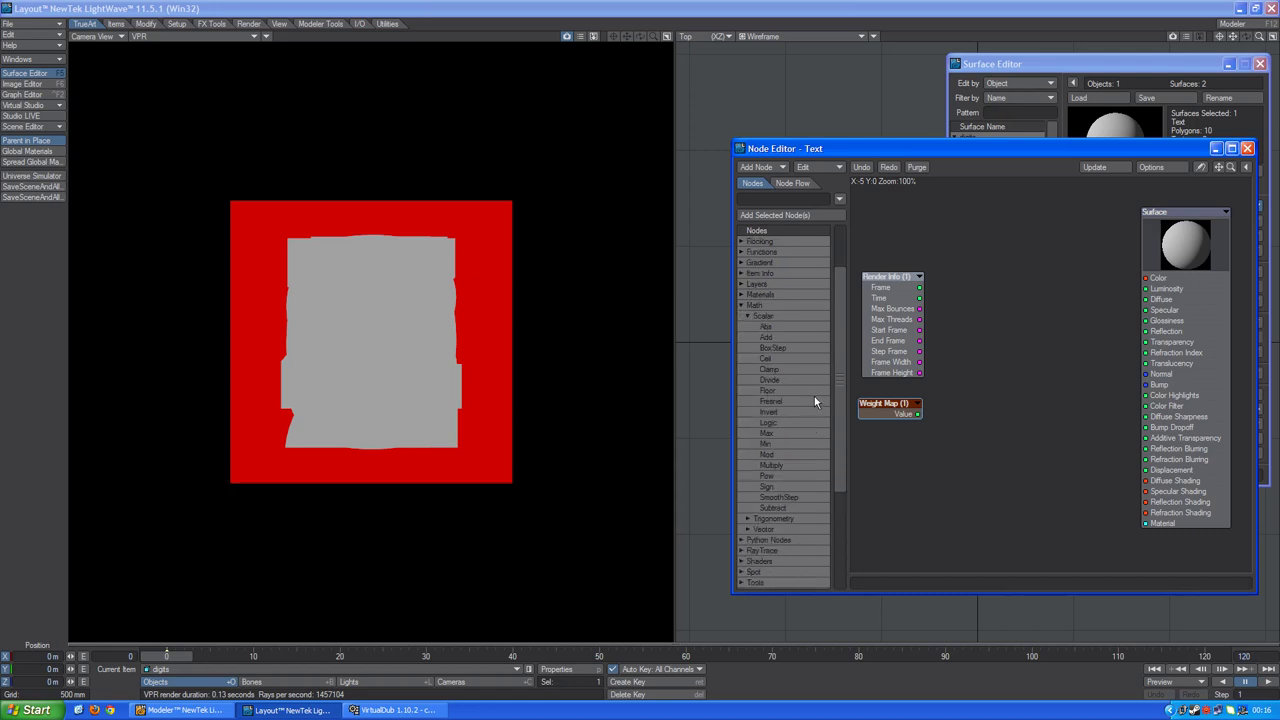
left_click_drag(786, 379, 973, 275)
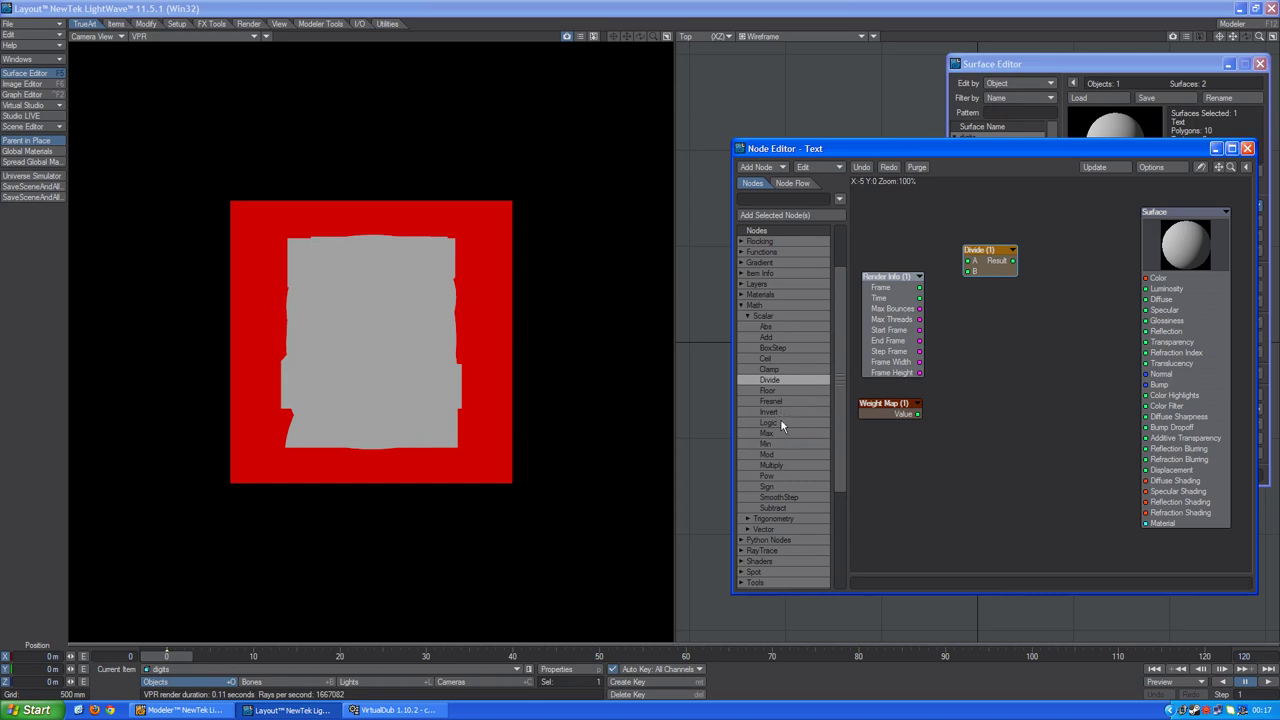
double_click(774, 455)
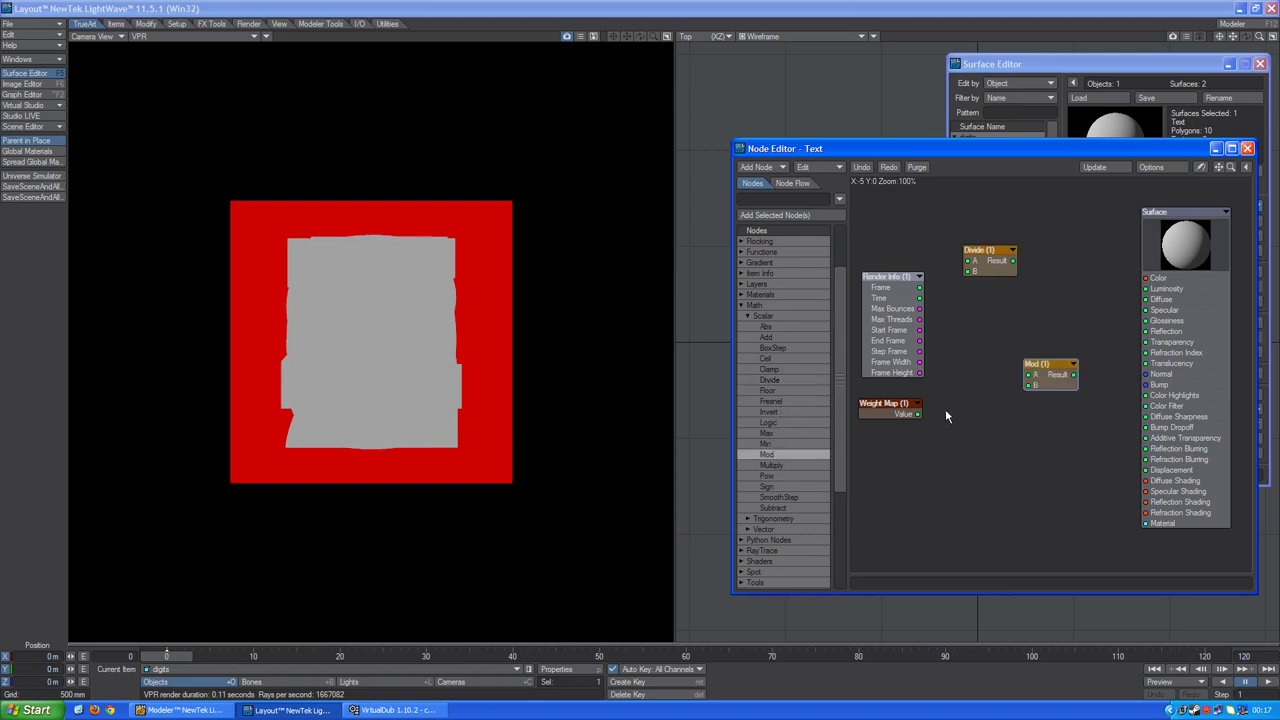
left_click_drag(1030, 376, 1041, 268)
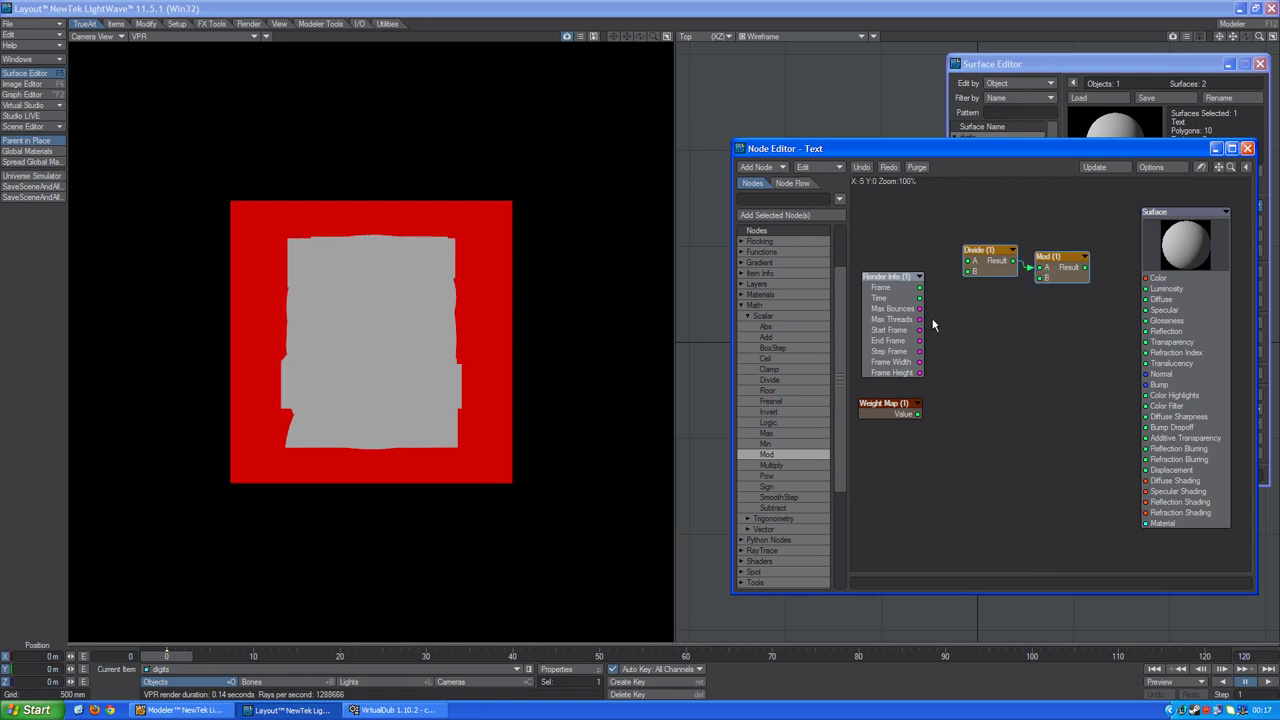
Step: Connect Render Info's Frame output to Divide's A input, set Divide's B value to 1, and open Mod's properties
left_click_drag(921, 289, 978, 269)
double_click(985, 268)
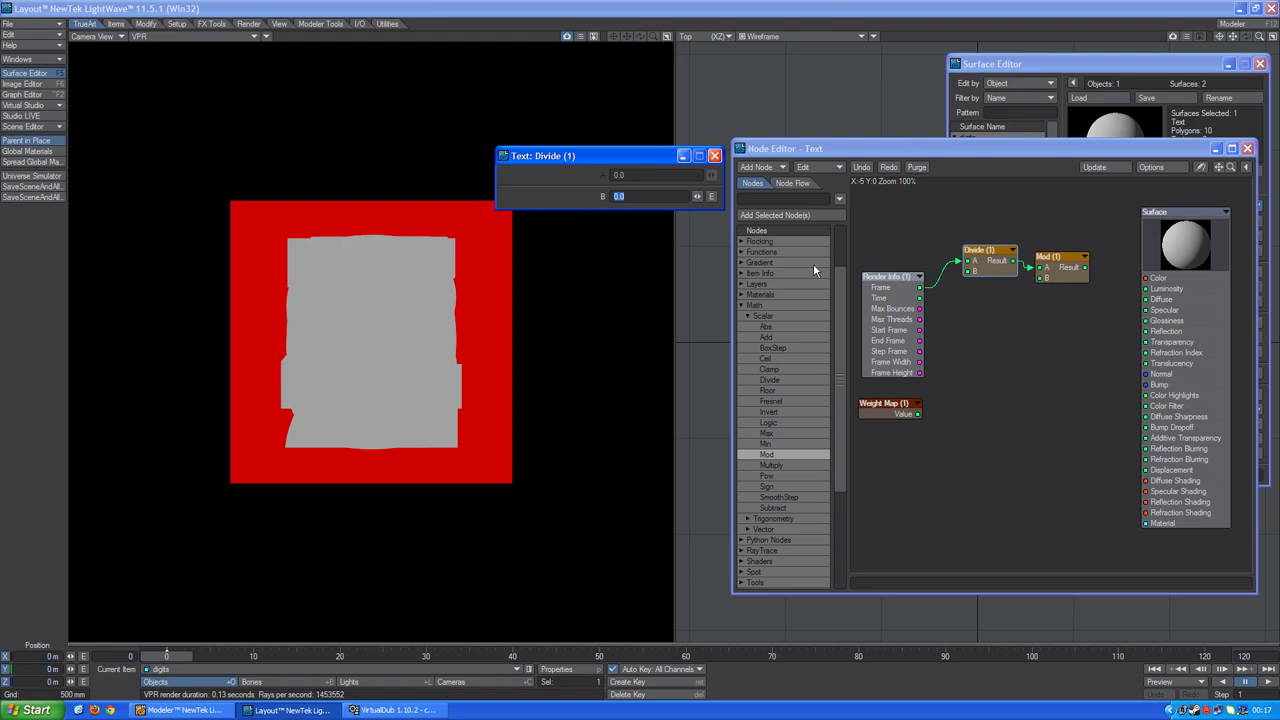
type("1")
key("Return")
left_click(1060, 275)
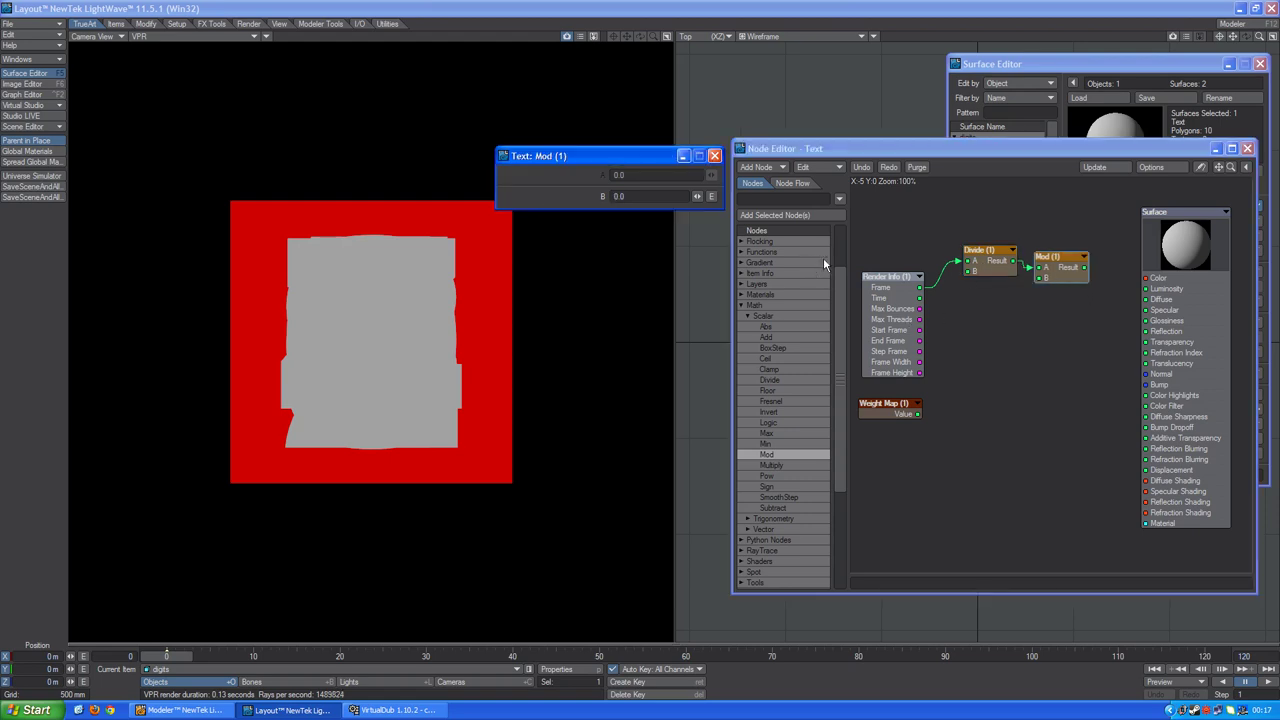
left_click(714, 156)
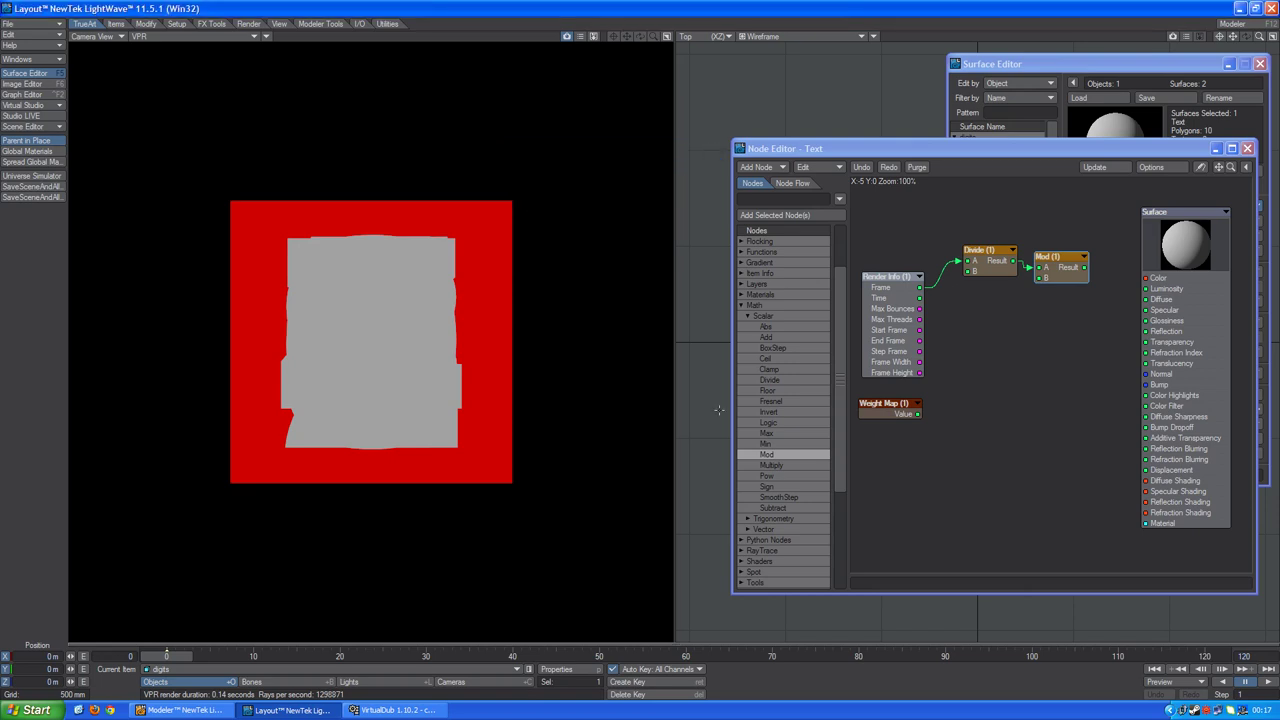
Step: Add a scalar Floor node below Divide and connect Mod's Result to its input
double_click(770, 390)
left_click_drag(1037, 383, 980, 315)
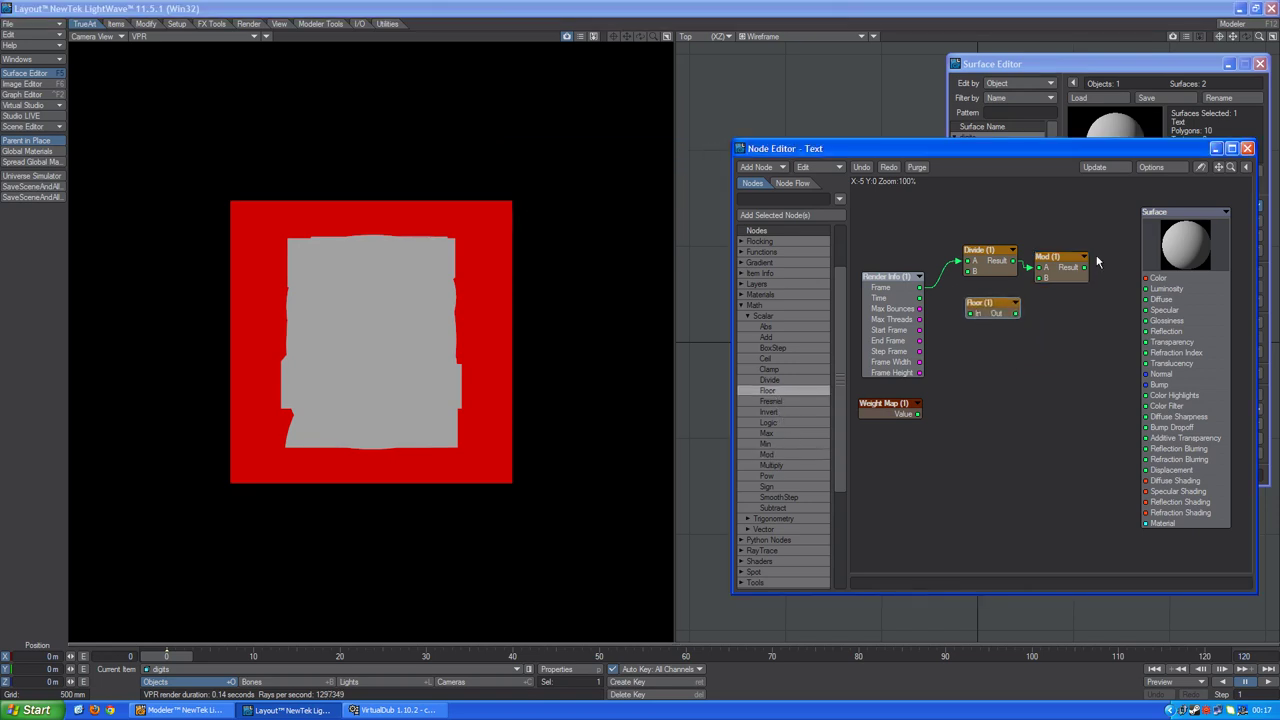
left_click_drag(1086, 268, 969, 313)
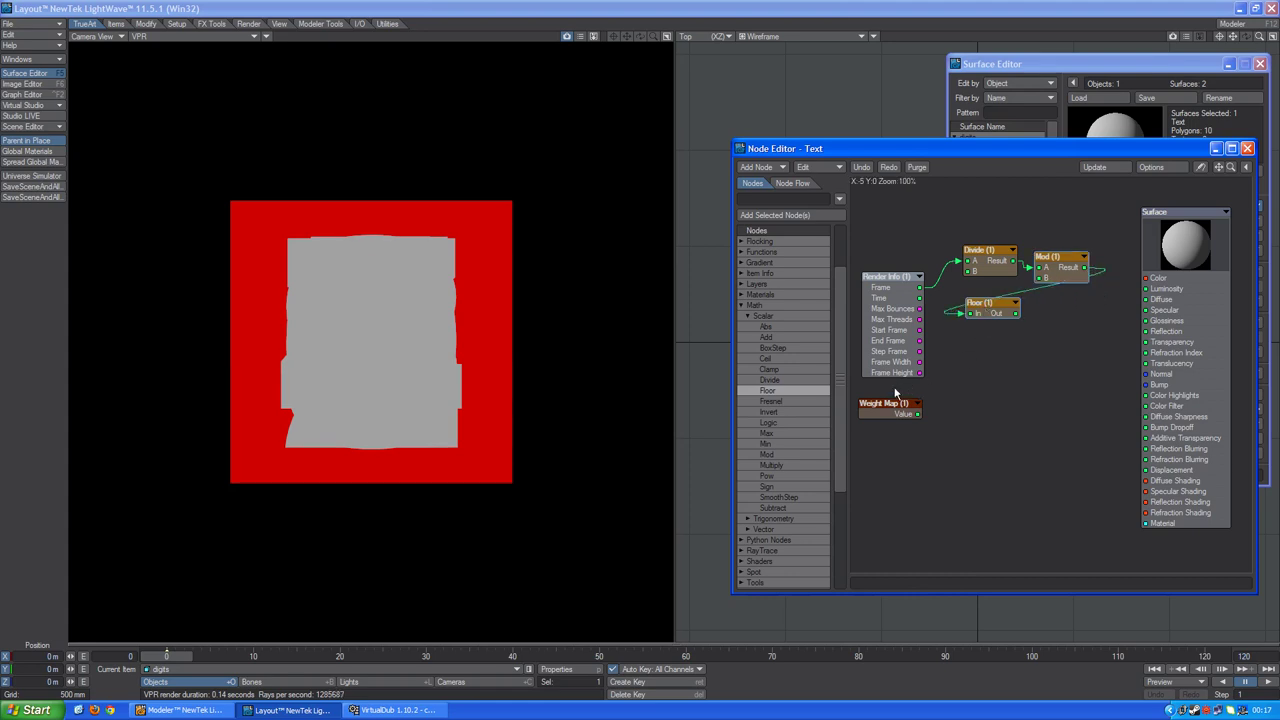
Step: Add a TrueArt Compare Scalar node, feeding Floor's output into Source 1 and the Weight Map value into Source 2
scroll(841, 512, "down", 5)
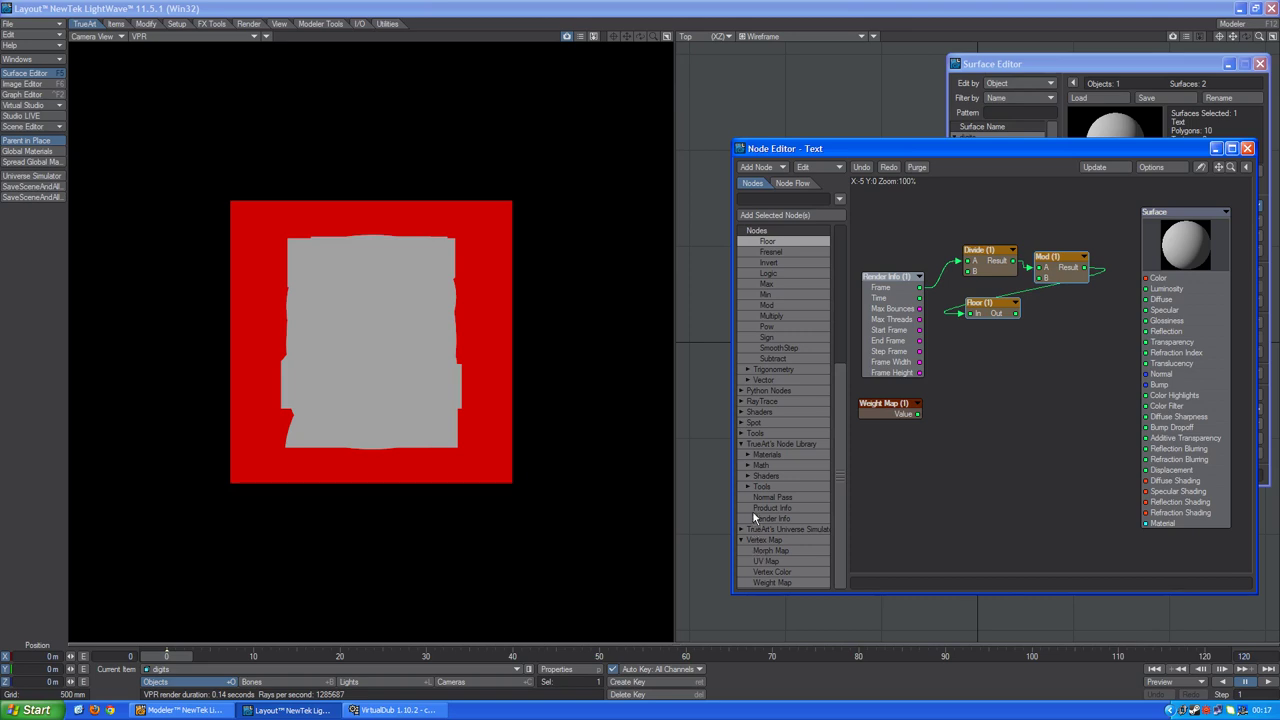
left_click(743, 486)
scroll(790, 480, "down", 3)
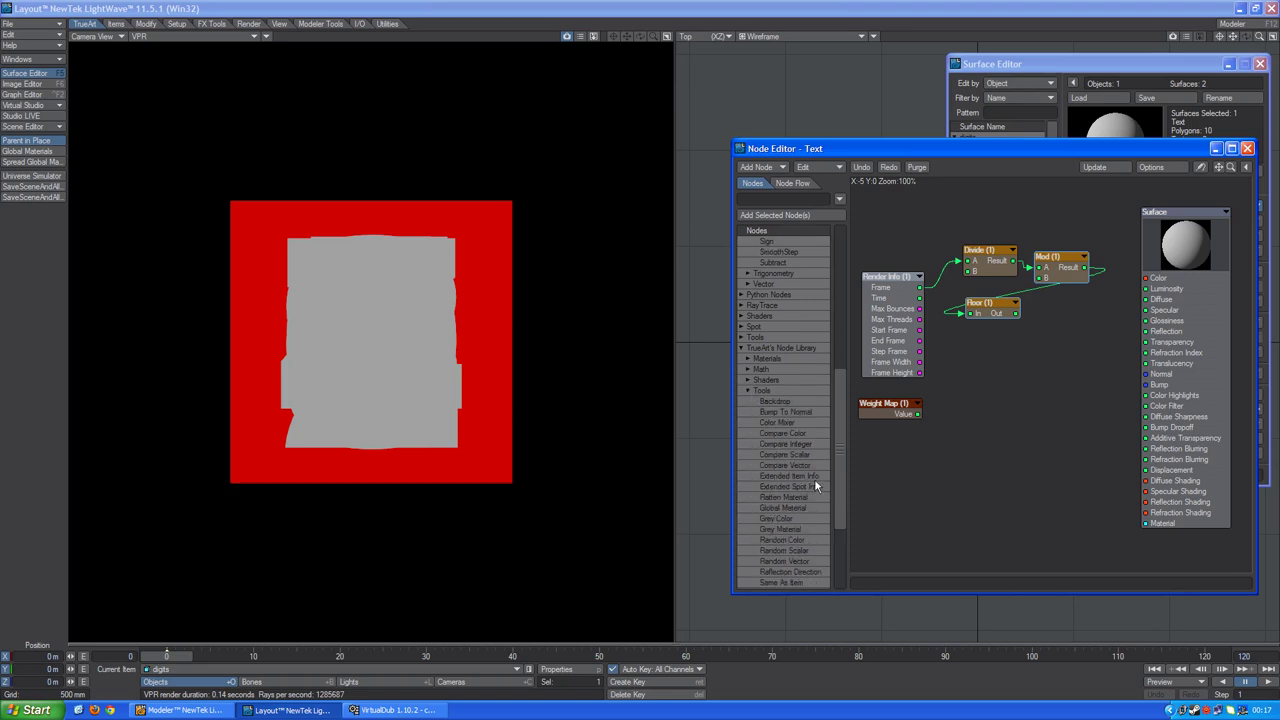
double_click(811, 455)
left_click_drag(1064, 376, 1036, 369)
left_click_drag(1015, 314, 1002, 388)
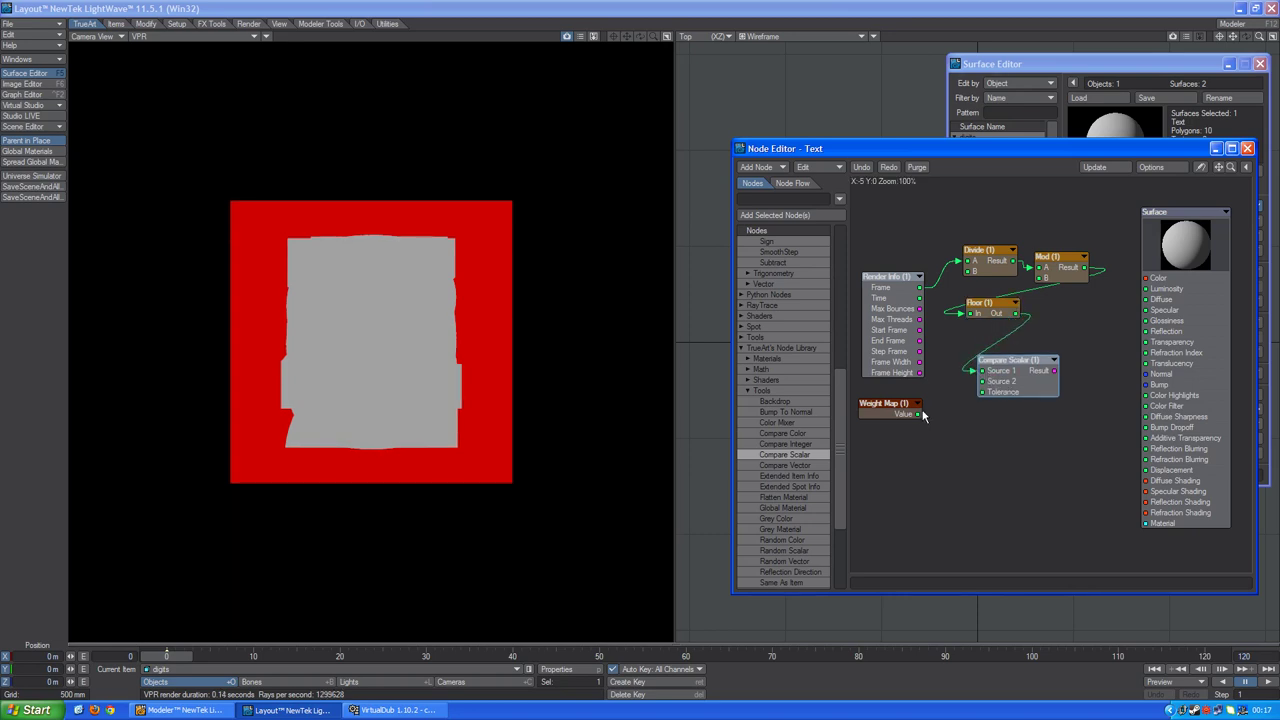
left_click_drag(920, 416, 982, 381)
Step: Add a constant Scalar node with a value of 0.1 and connect it to Compare Scalar's Tolerance input
left_click(842, 275)
left_click(740, 272)
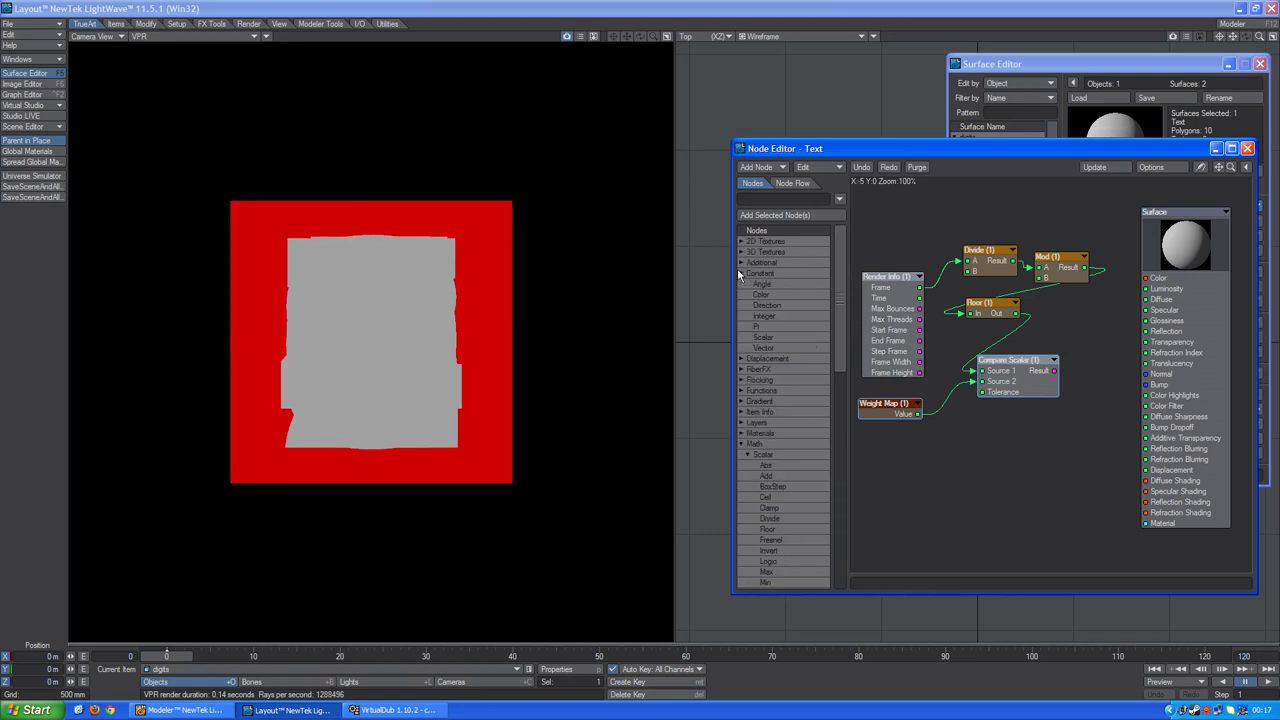
left_click_drag(784, 338, 976, 392)
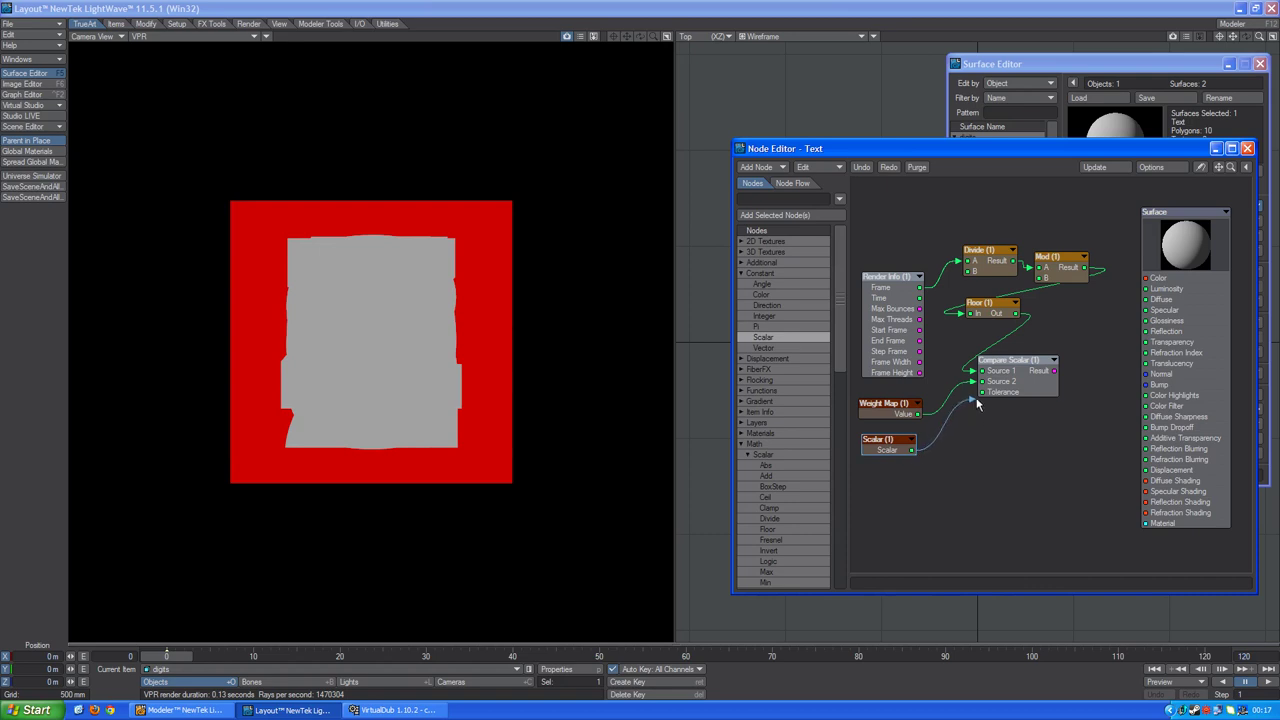
double_click(890, 446)
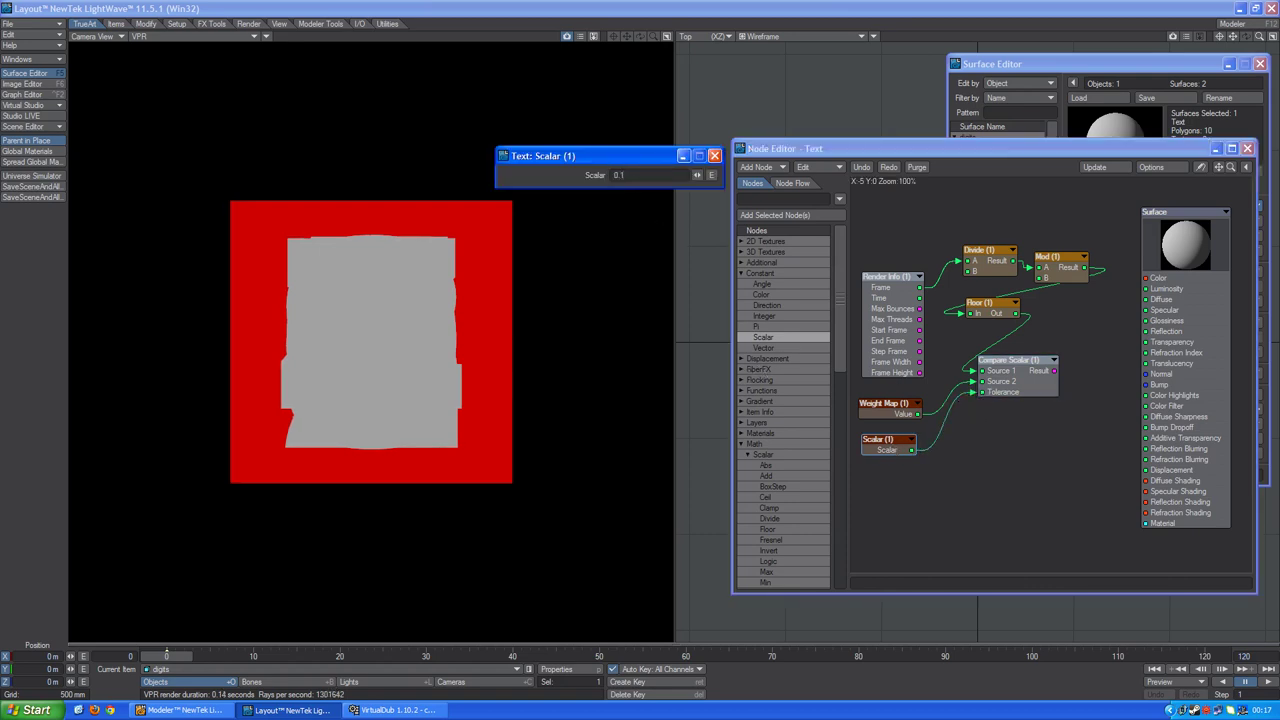
left_click(714, 155)
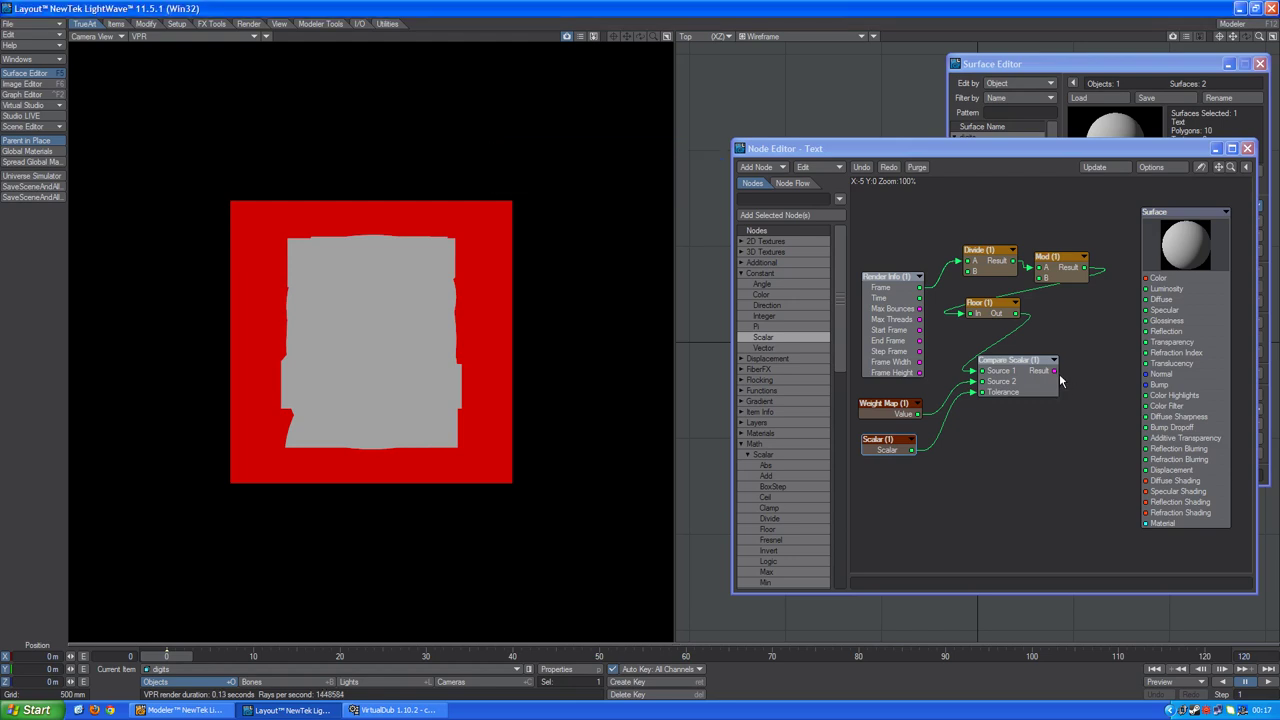
Step: Connect Compare Scalar's Result output to the Surface node's Transparency input
left_click_drag(1059, 373, 1147, 344)
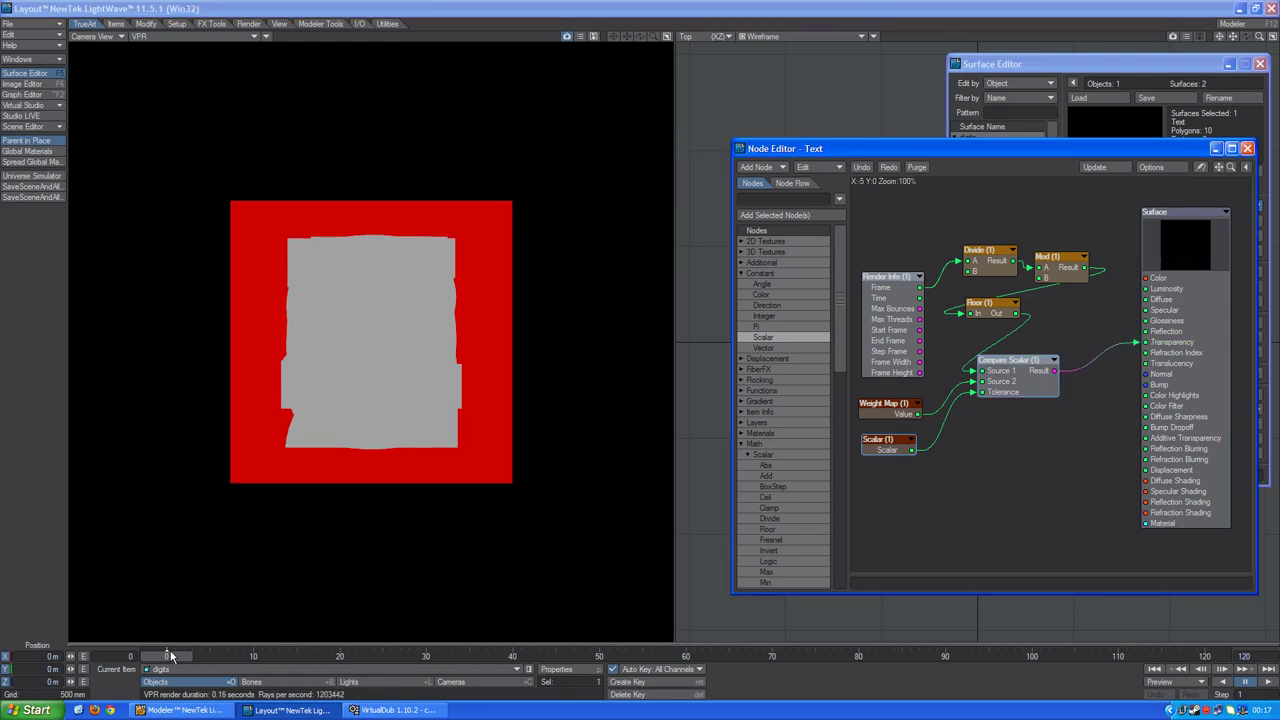
mouse_move(170, 659)
left_mouse_down()
mouse_move(297, 659)
mouse_move(169, 662)
left_mouse_up()
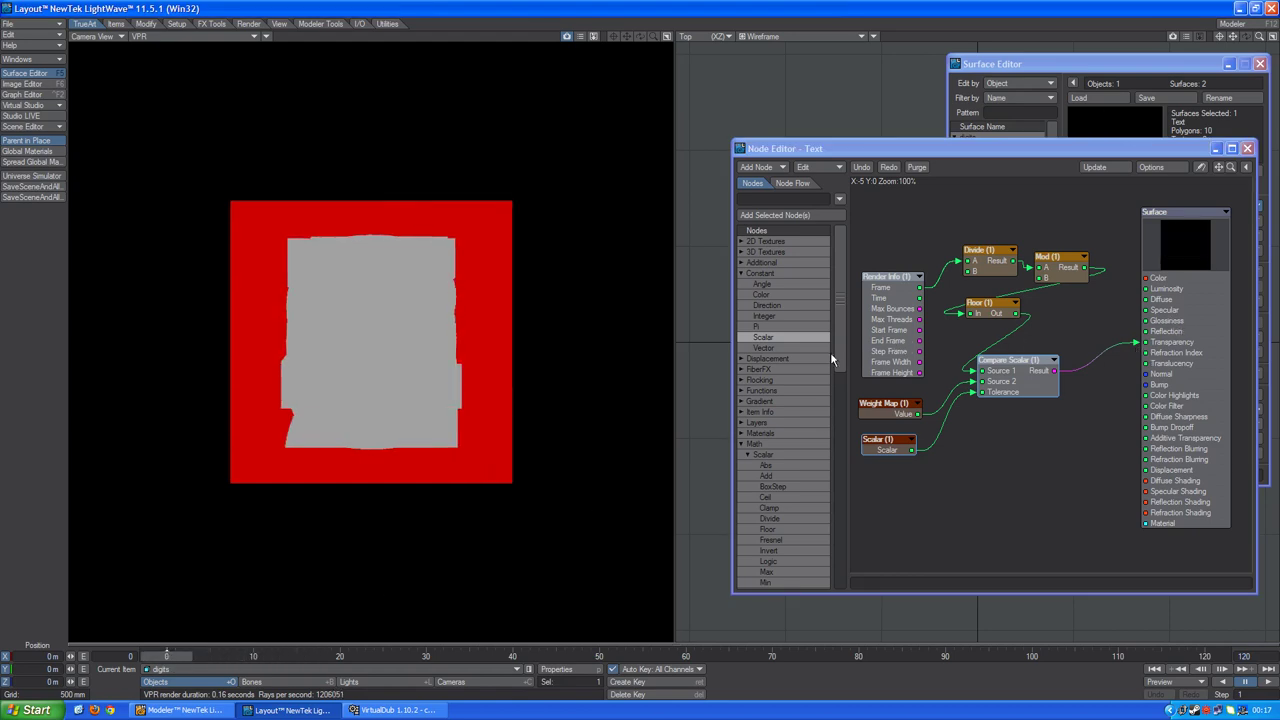
scroll(845, 359, "down", 5)
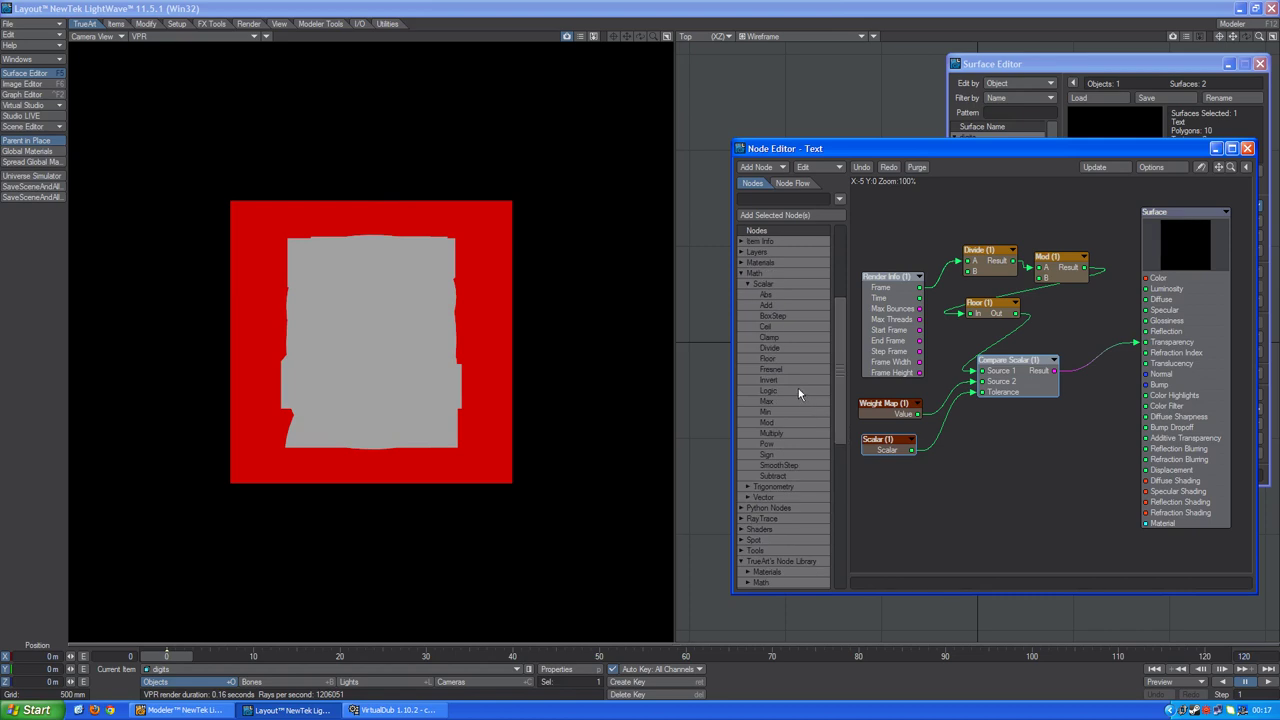
Step: Insert a scalar Invert node between Compare Scalar's Result and the Surface node's Transparency input, and check the neighbouring frame
left_click_drag(793, 383, 1135, 343)
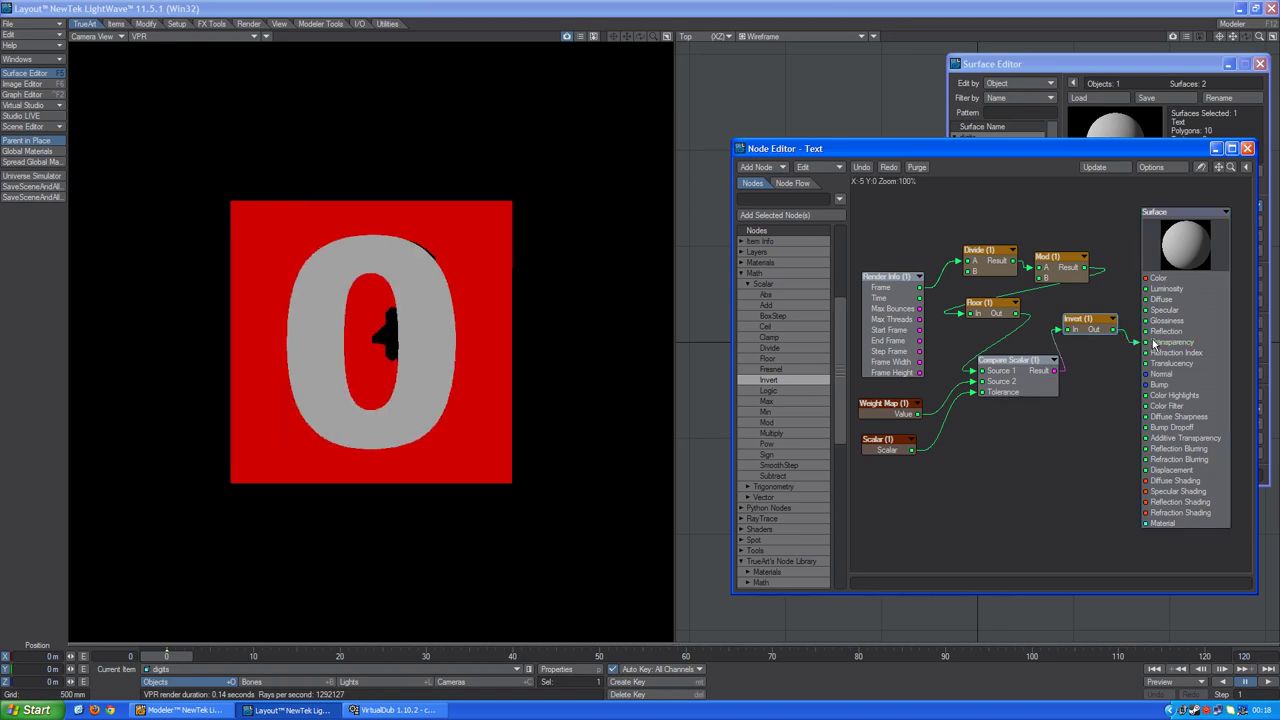
left_click(200, 656)
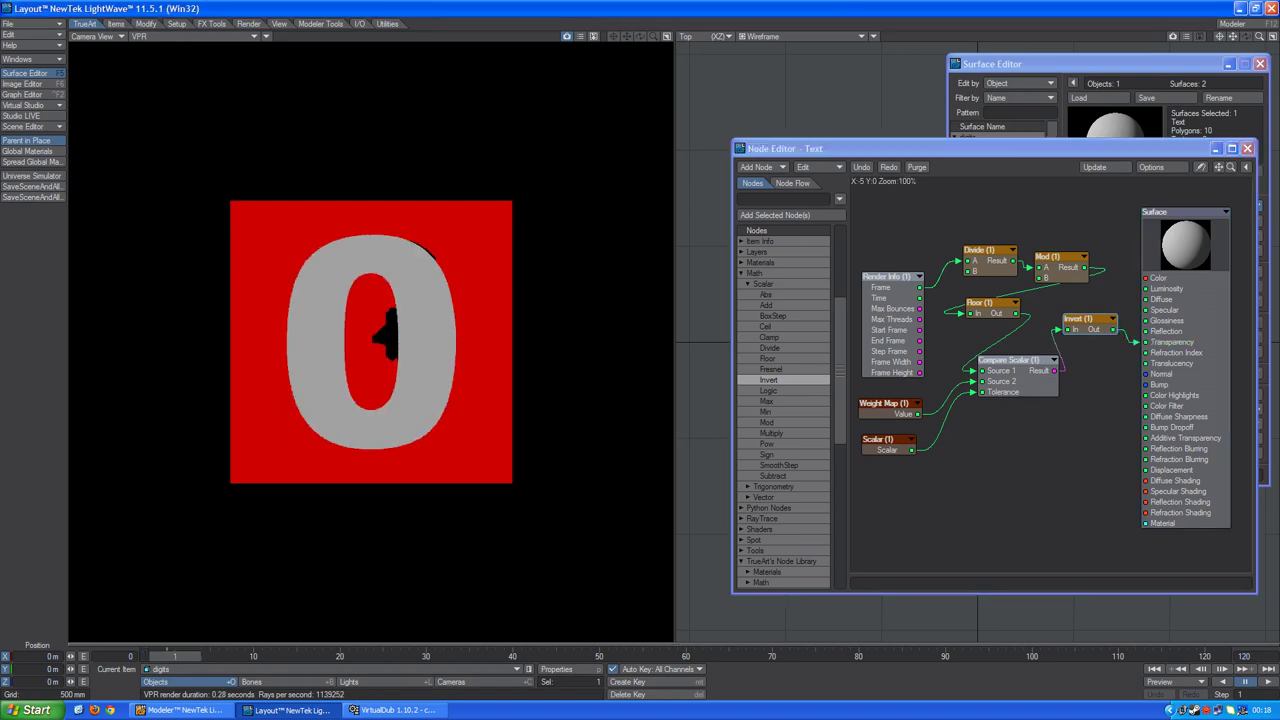
left_click_drag(200, 656, 166, 656)
Step: Set the Ray Recursion Limit to 10 in the Render Globals and check the digit render
left_click(255, 24)
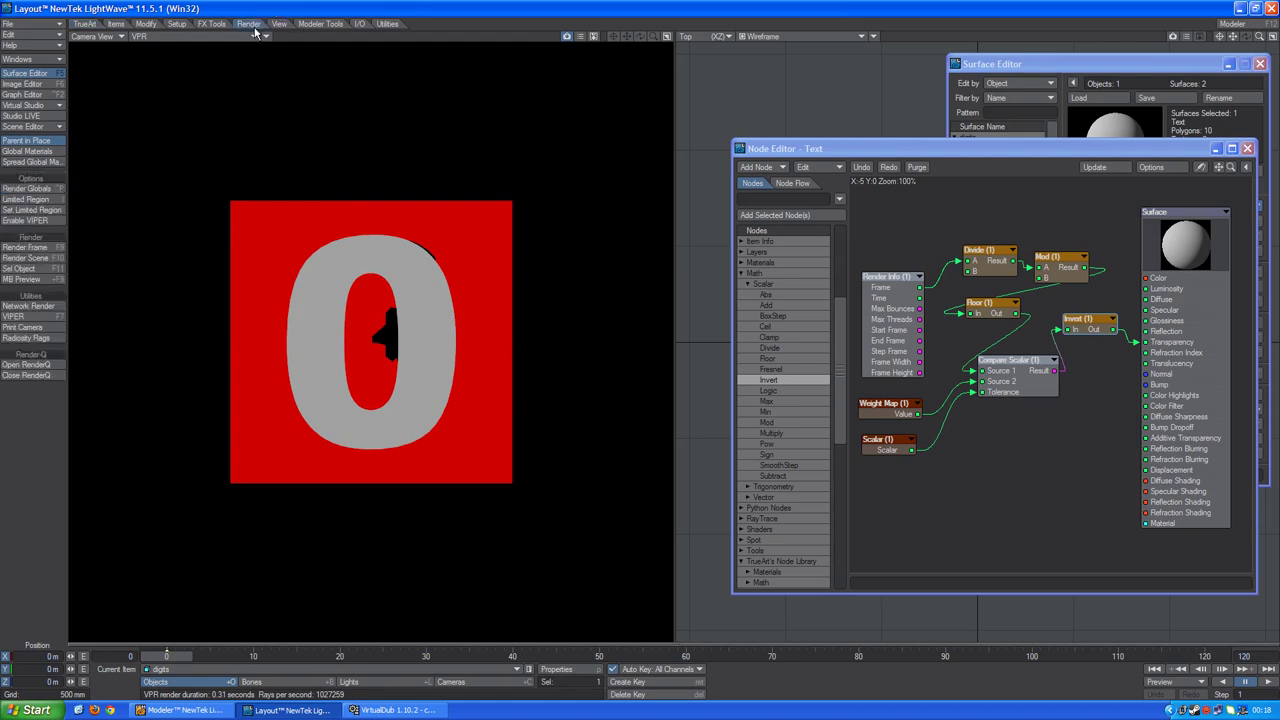
left_click(28, 188)
left_click(763, 75)
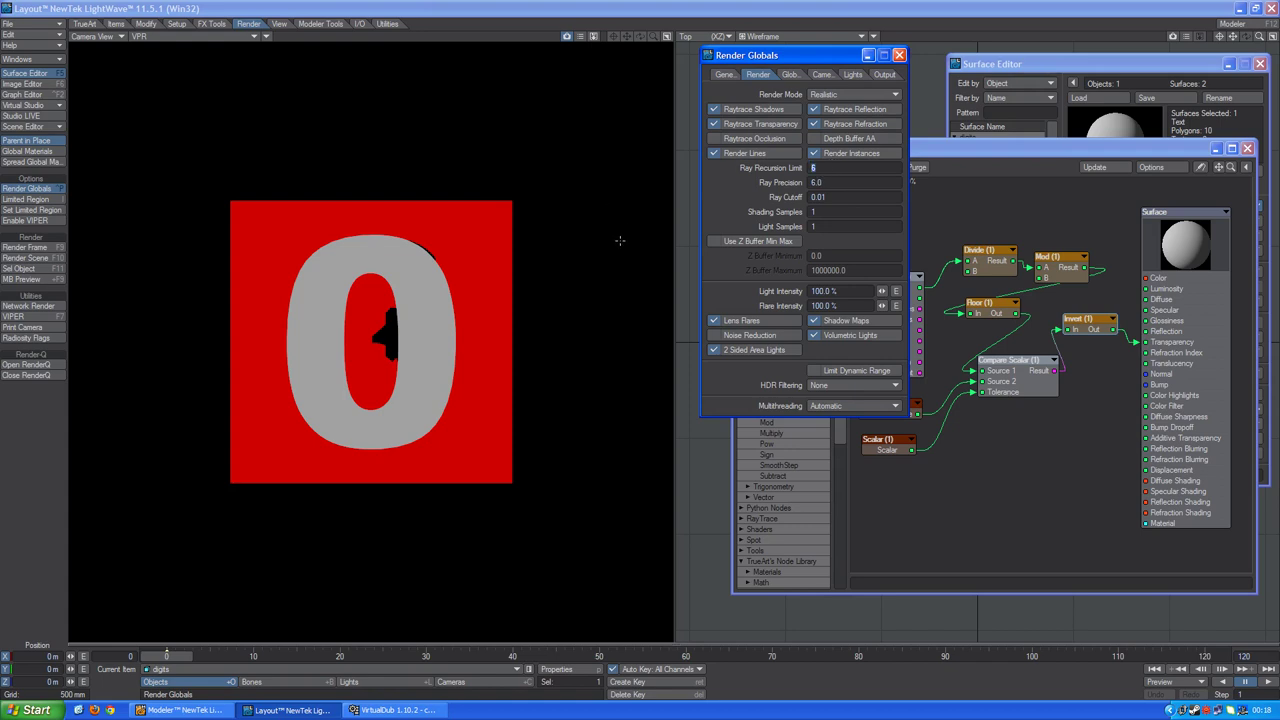
key("Return")
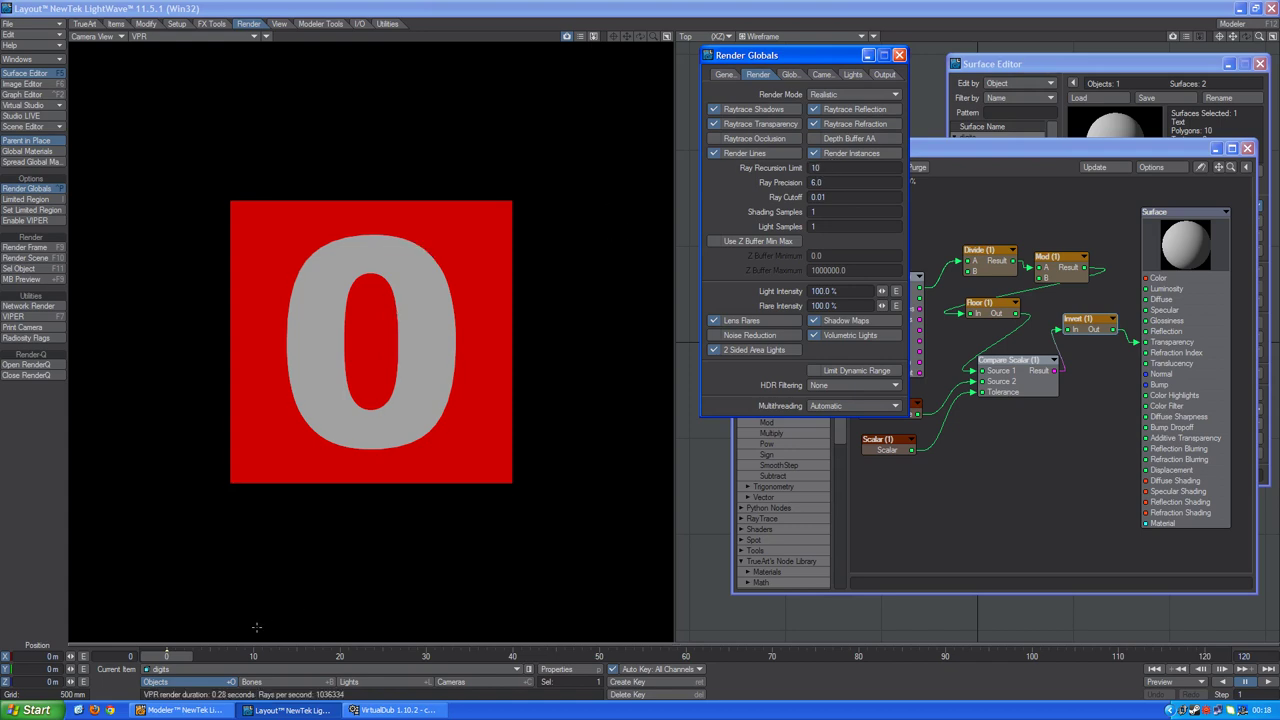
mouse_move(187, 658)
left_mouse_down()
mouse_move(1023, 656)
mouse_move(185, 658)
left_mouse_up()
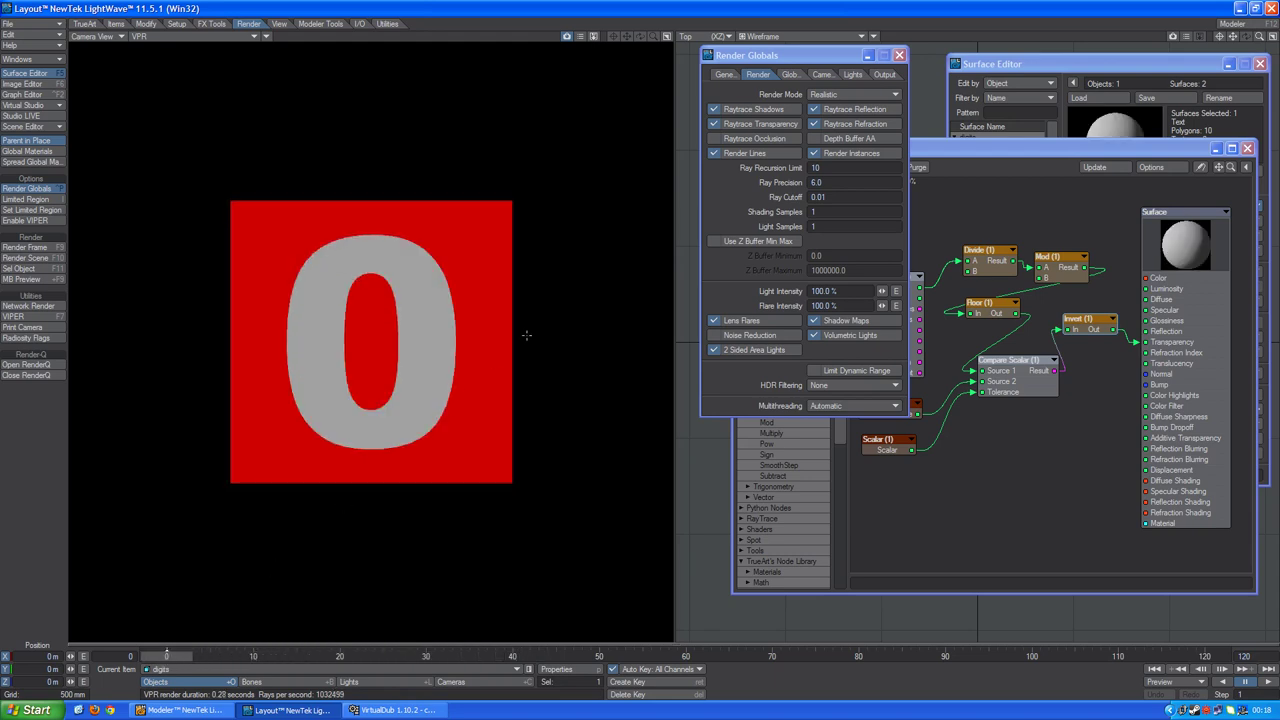
left_click(896, 56)
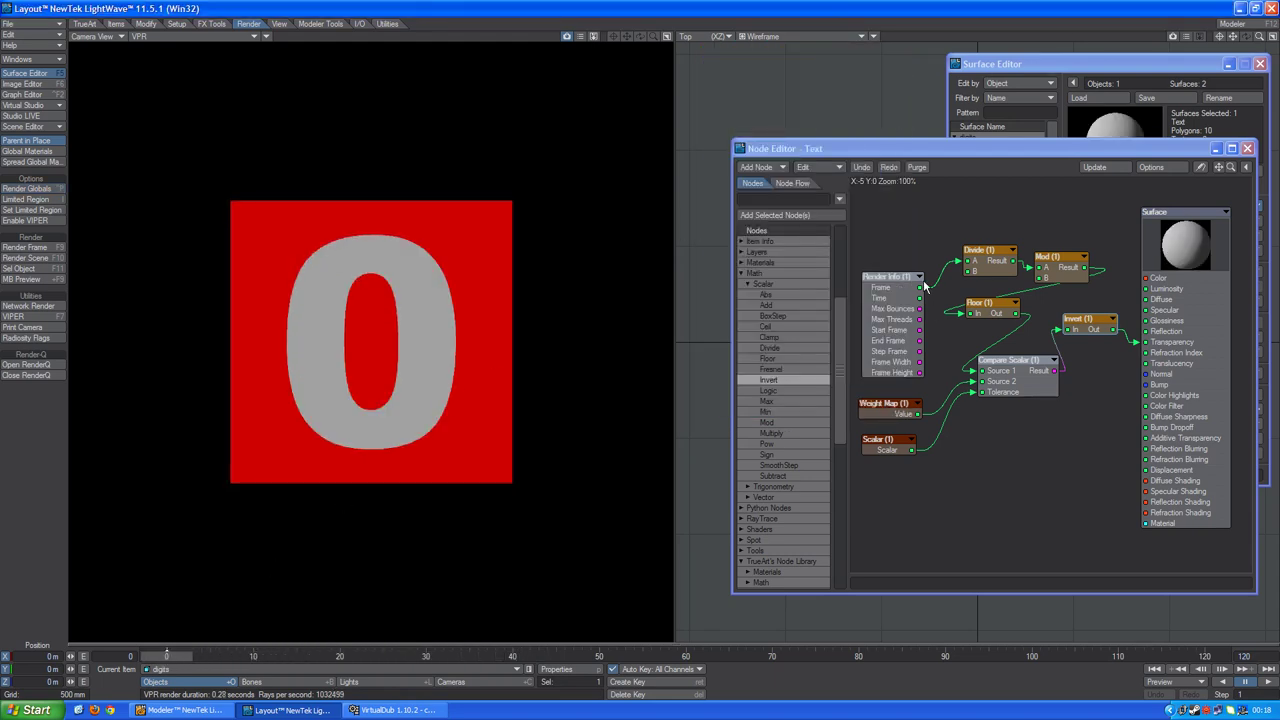
Step: Set the Divide node's B value to 10 and scrub through the timeline to check the changing digit
double_click(983, 268)
type("10")
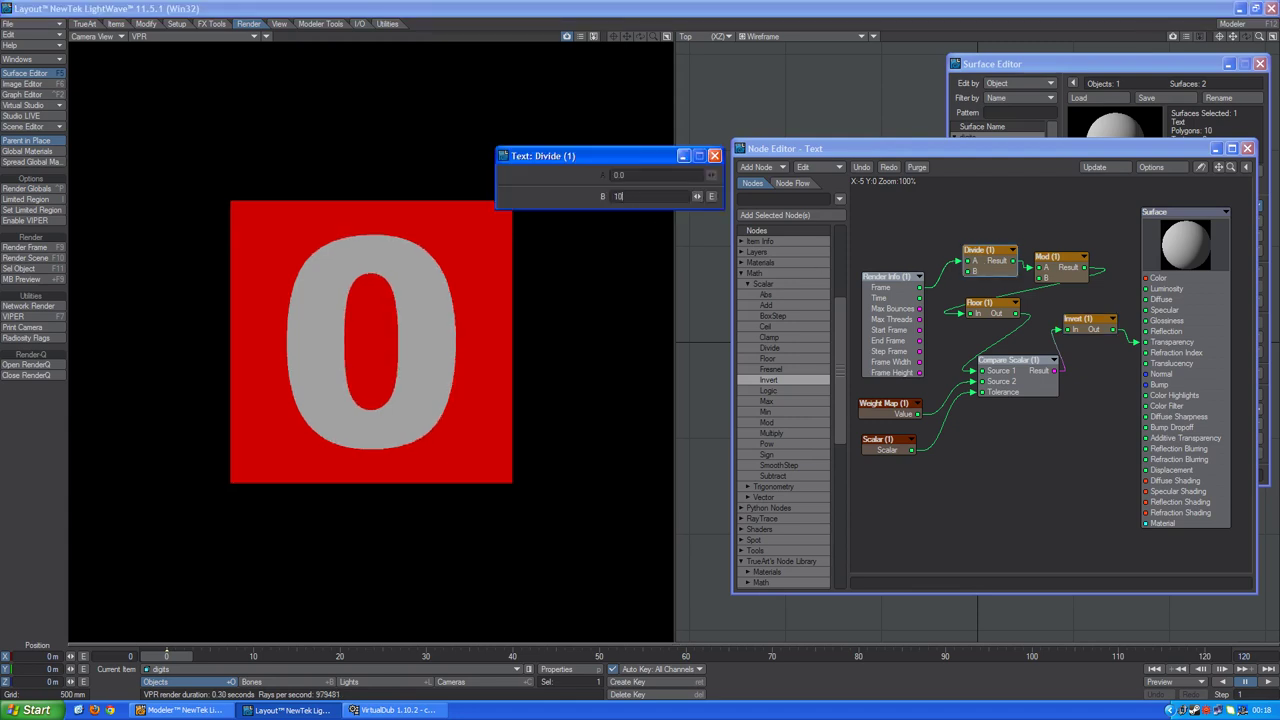
left_click(714, 156)
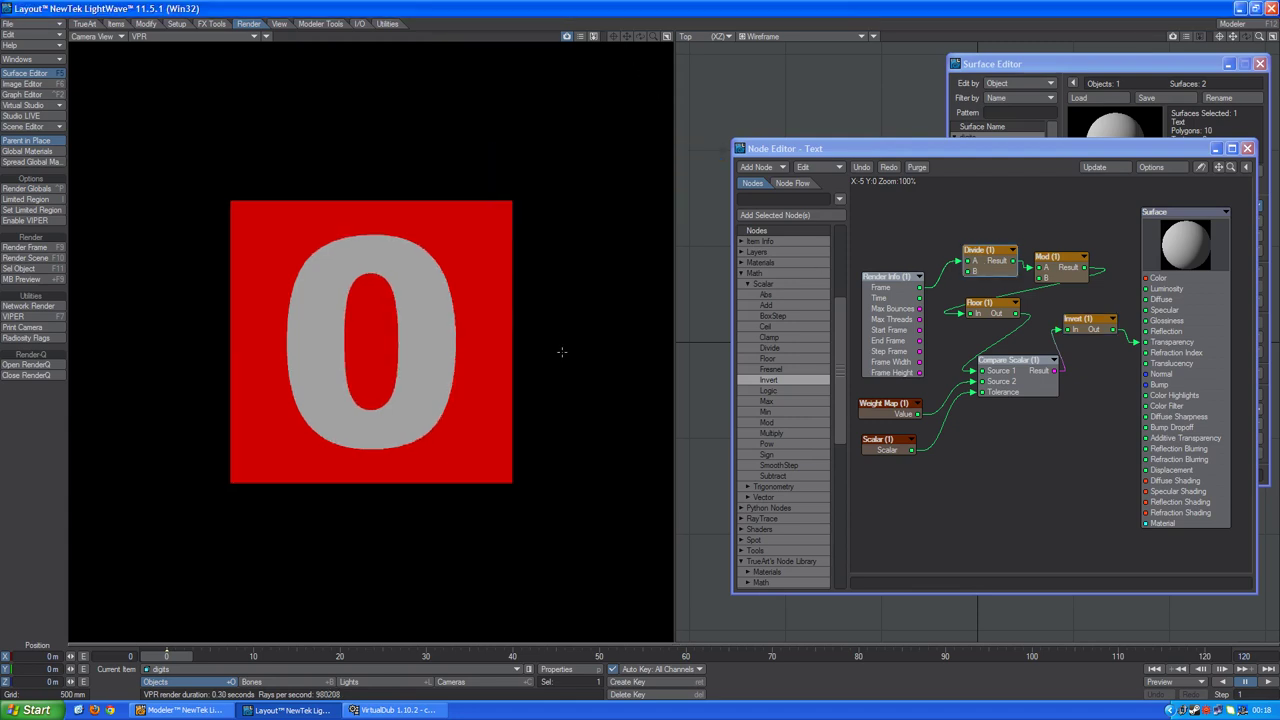
left_click_drag(166, 655, 1206, 655)
Step: Switch to Modeler and duplicate all the digit and ground polygons with a rectangular array of two along X
left_click(203, 709)
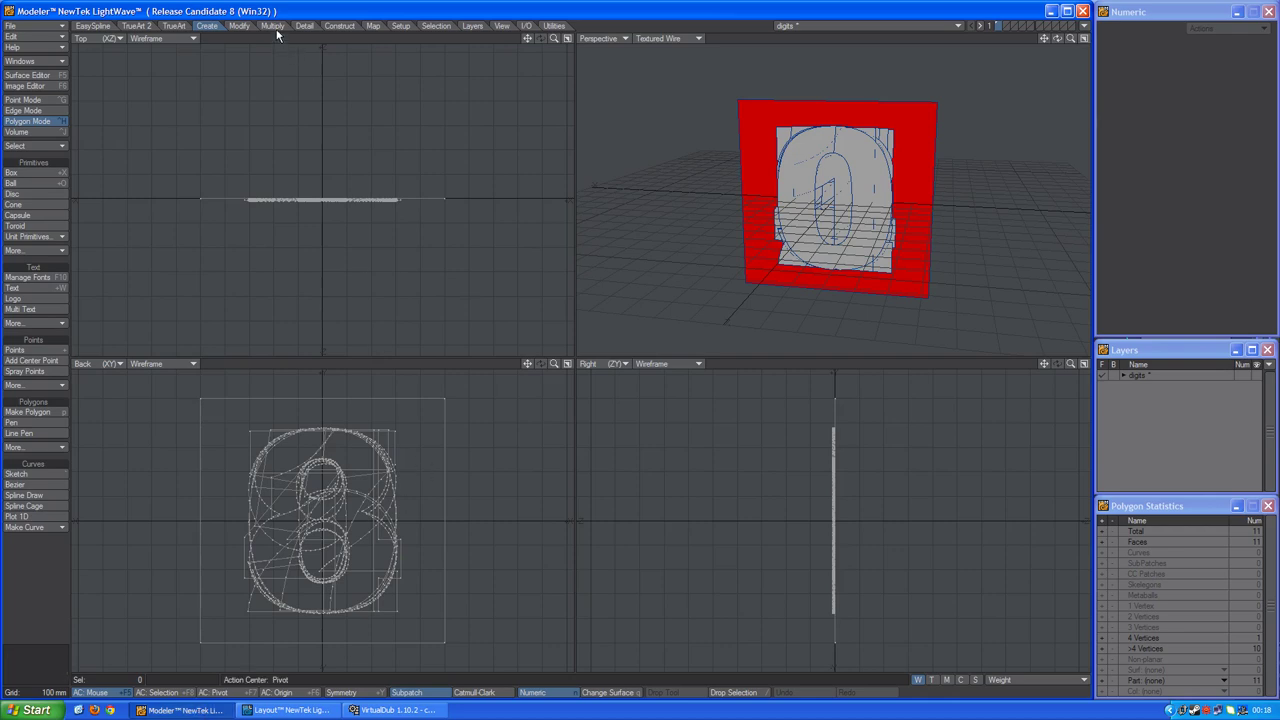
right_click_drag(151, 452, 357, 333)
right_click_drag(232, 680, 125, 590)
left_click(272, 25)
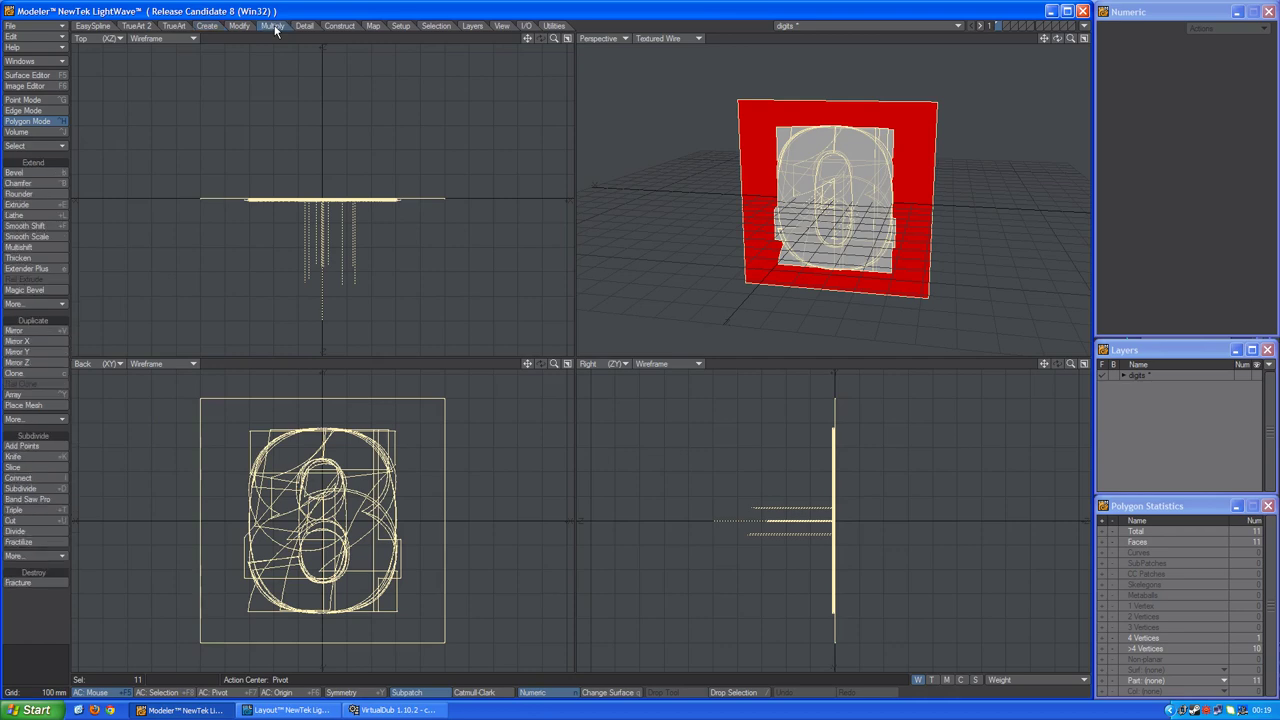
left_click(46, 396)
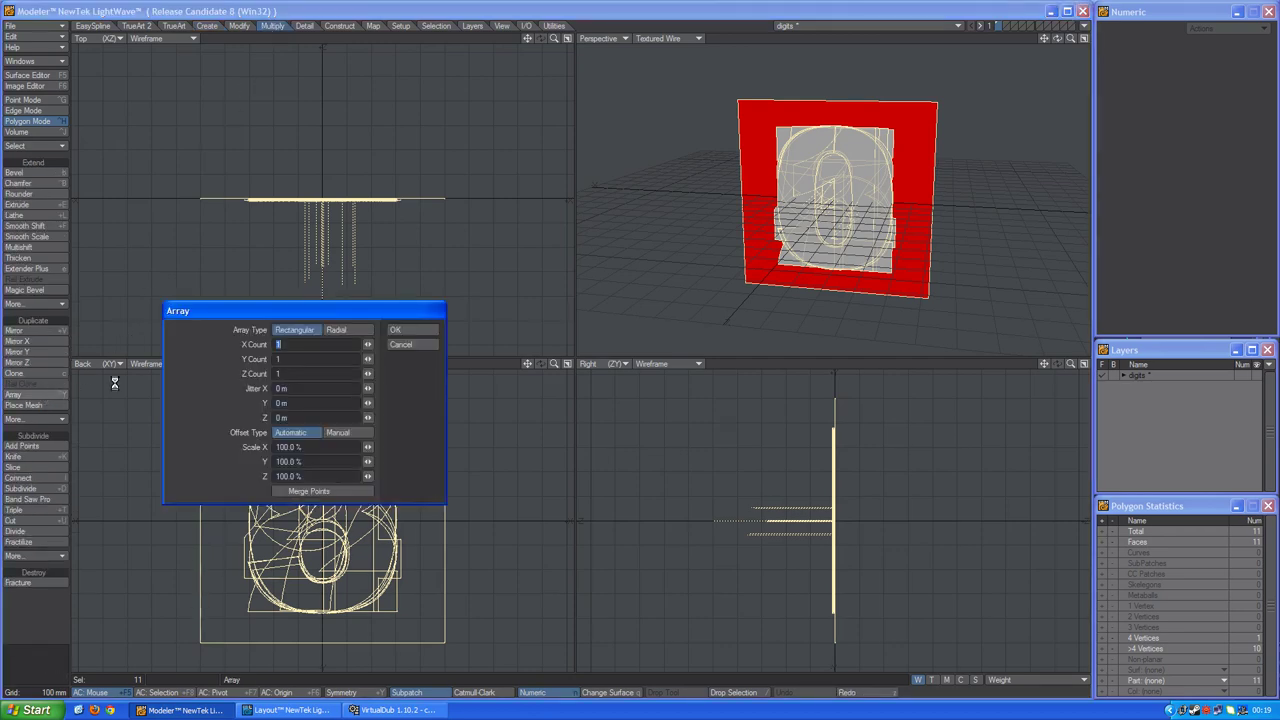
left_click(394, 330)
key("a")
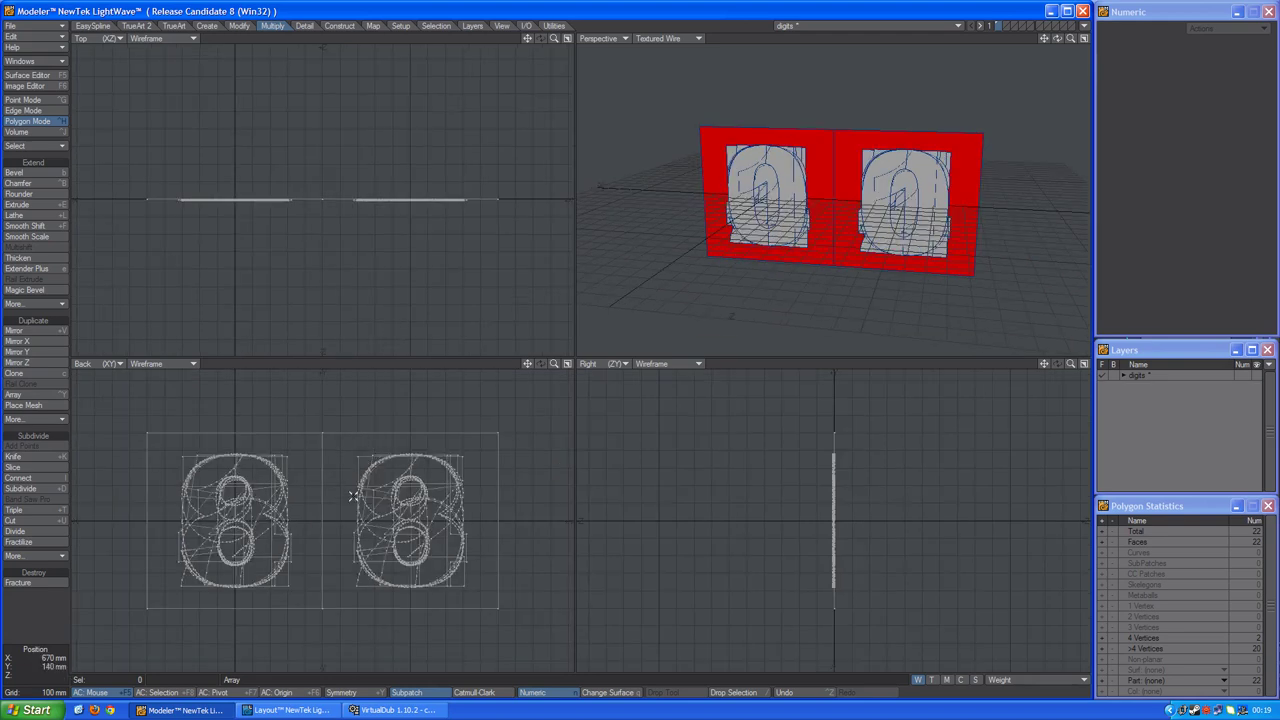
Step: Assign a new white surface named Text 2 to only the digit polygons of the right-hand copy, and save the object
mouse_move(340, 462)
right_mouse_down()
mouse_move(440, 441)
mouse_move(447, 452)
right_mouse_up()
mouse_move(340, 492)
right_mouse_down()
mouse_move(478, 434)
mouse_move(470, 602)
mouse_move(336, 598)
mouse_move(352, 580)
right_mouse_up()
key("q")
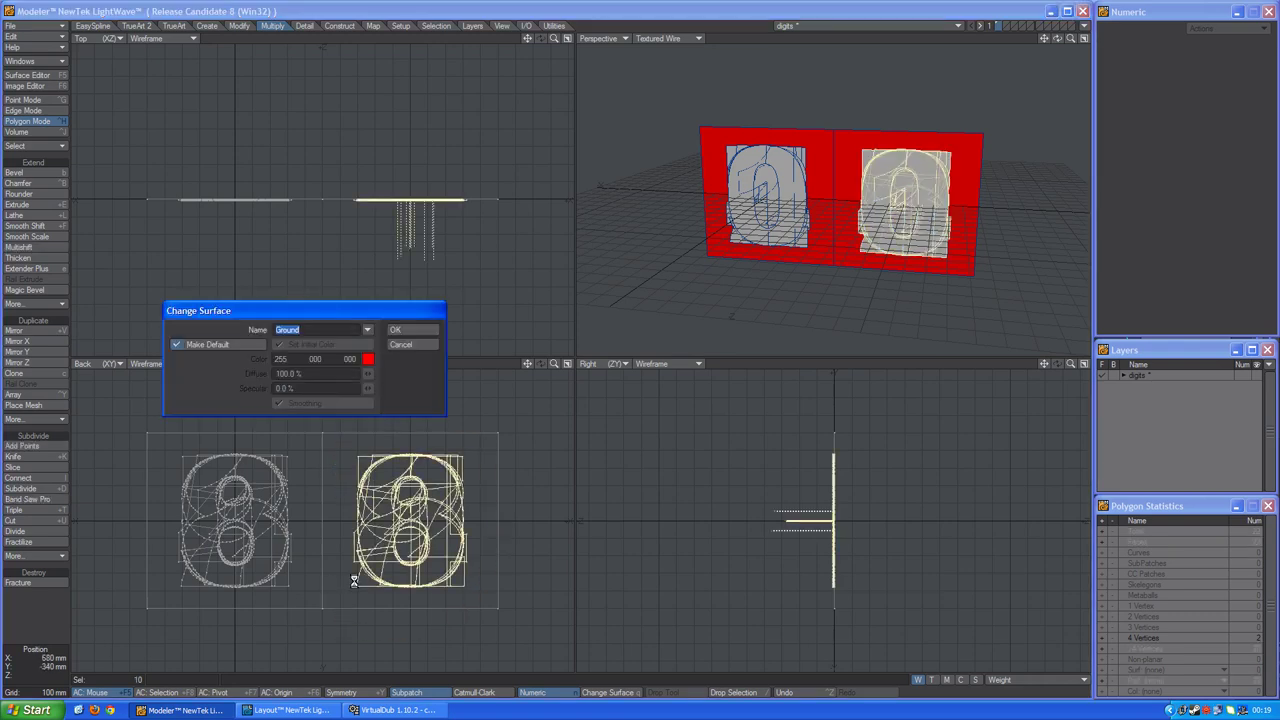
left_click(367, 330)
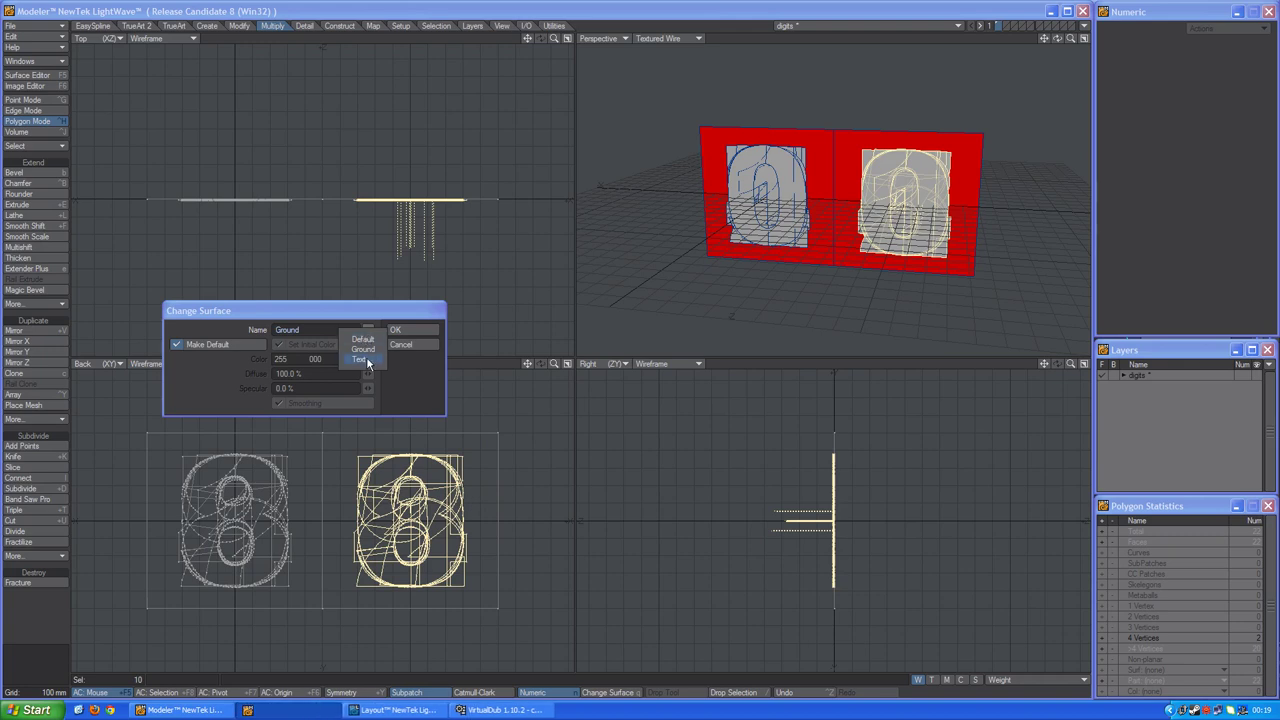
left_click(366, 360)
type("2")
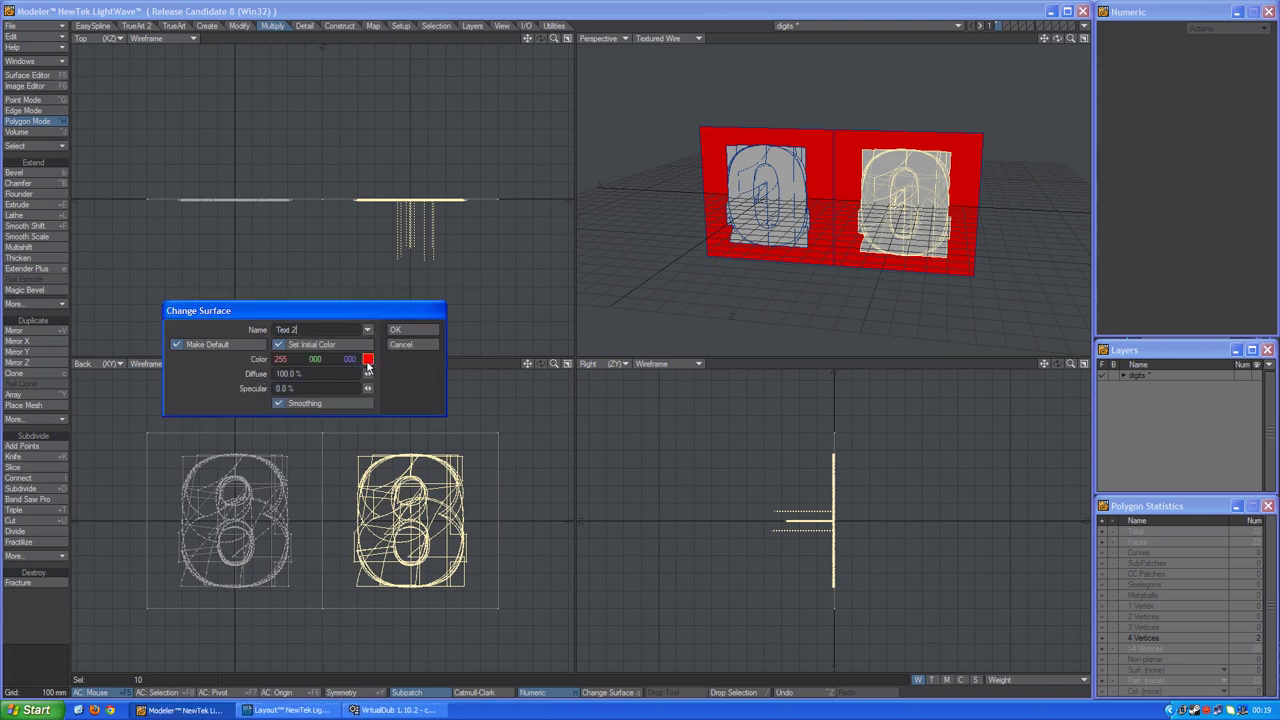
left_click(368, 360)
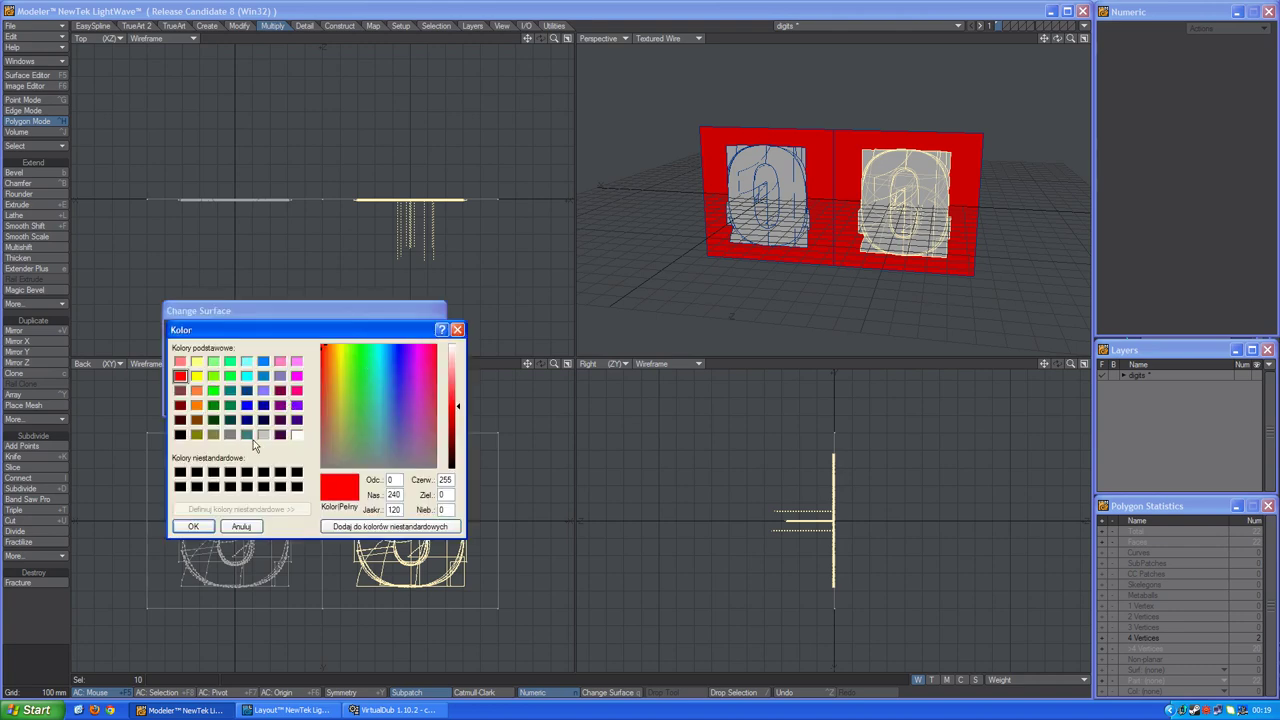
left_click(297, 434)
left_click(193, 526)
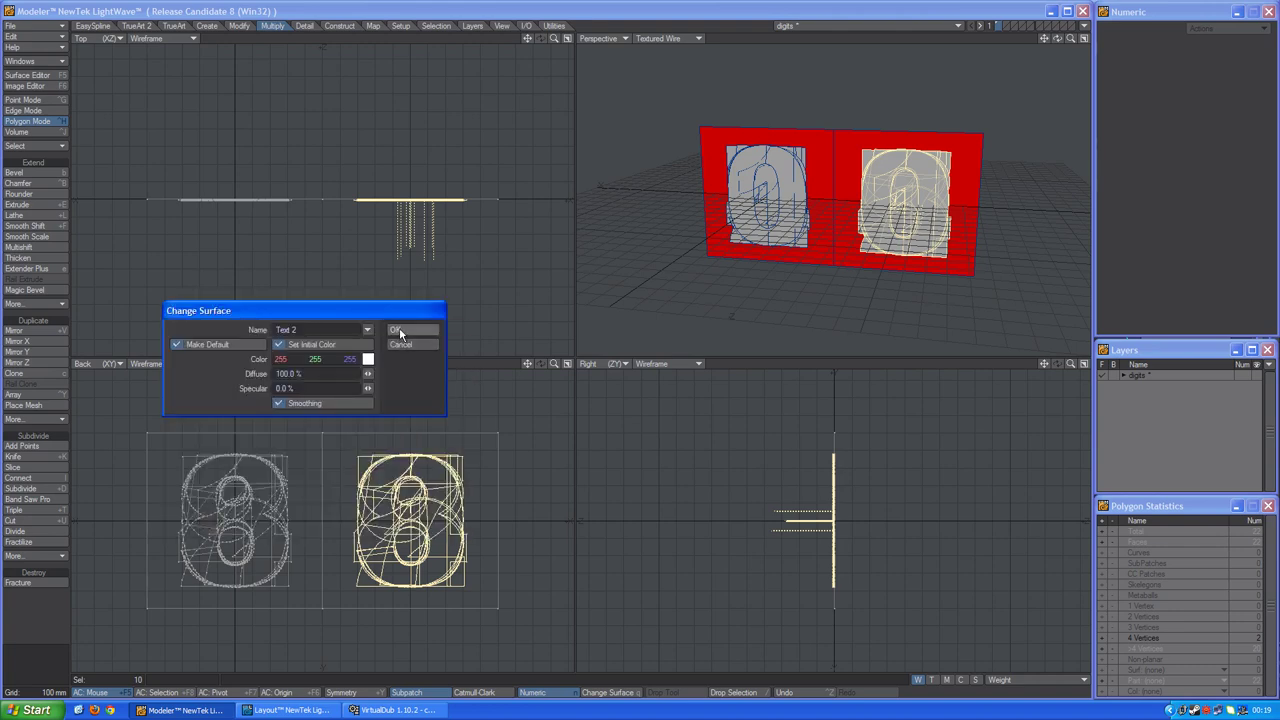
left_click(399, 329)
left_click(42, 601)
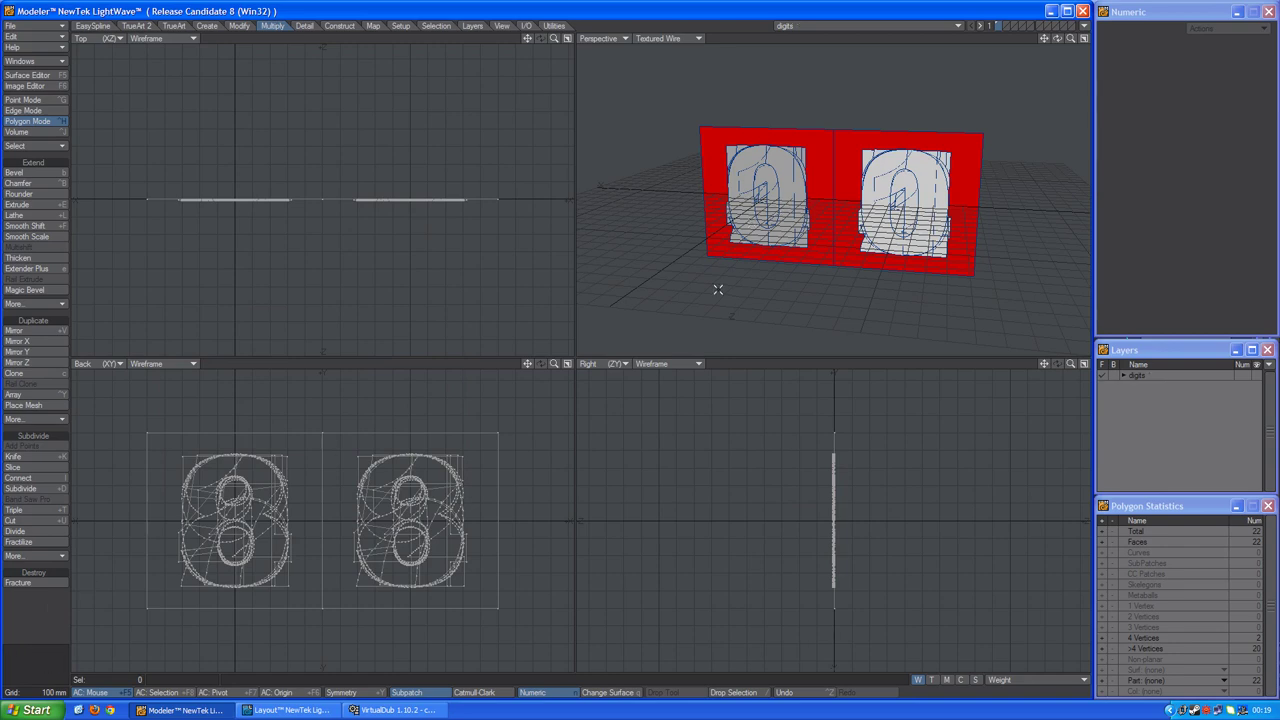
Step: Switch to Layout and copy the Text surface's settings and nodes onto the Text 2 surface
left_click(300, 711)
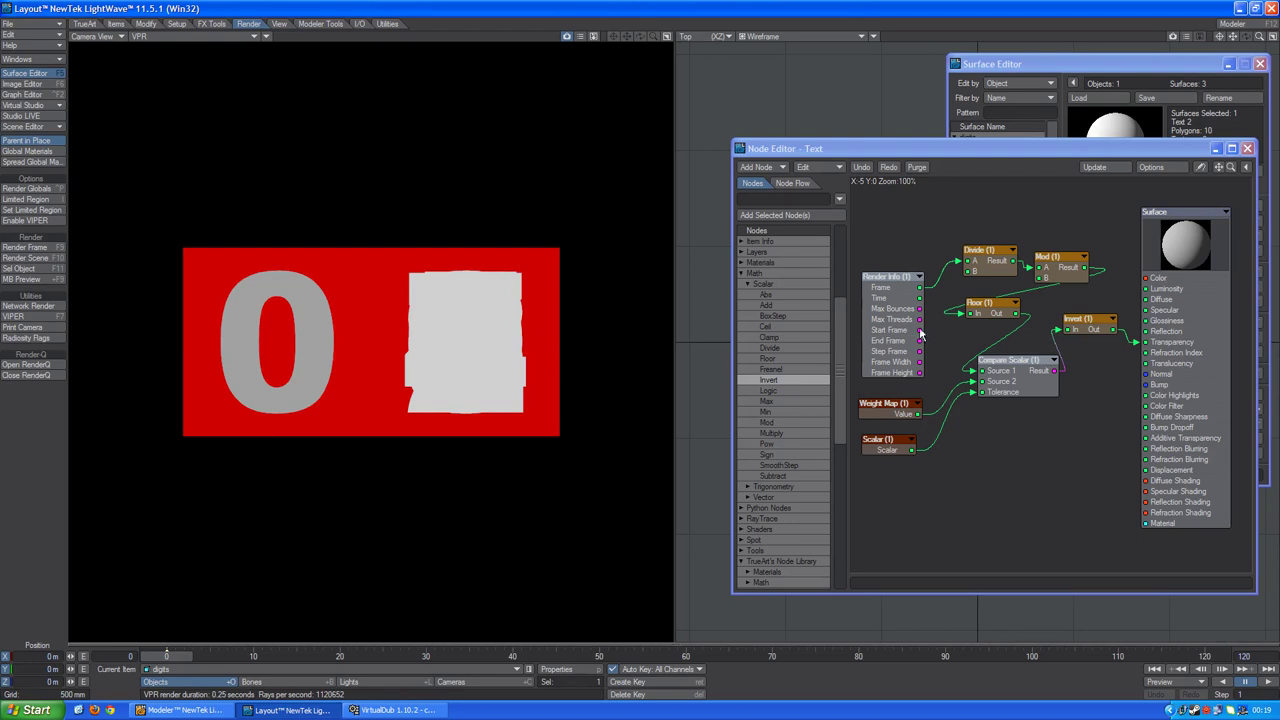
left_click(1247, 148)
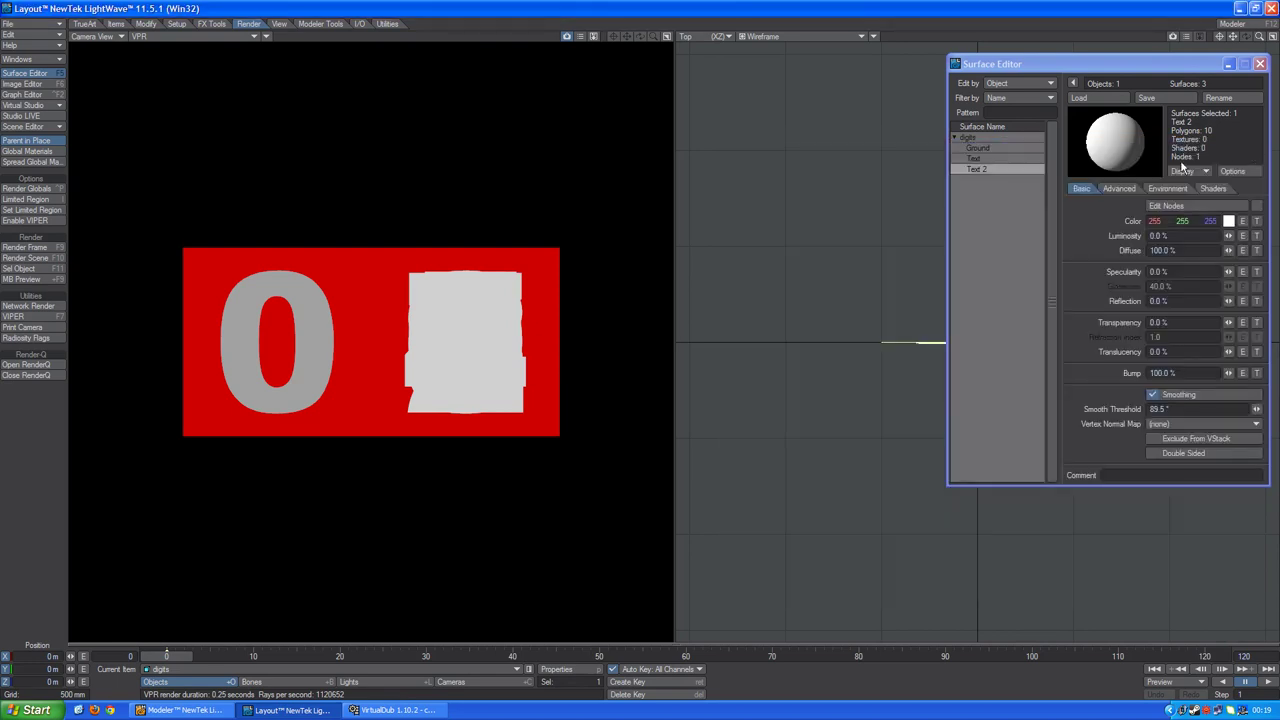
left_click(1000, 157)
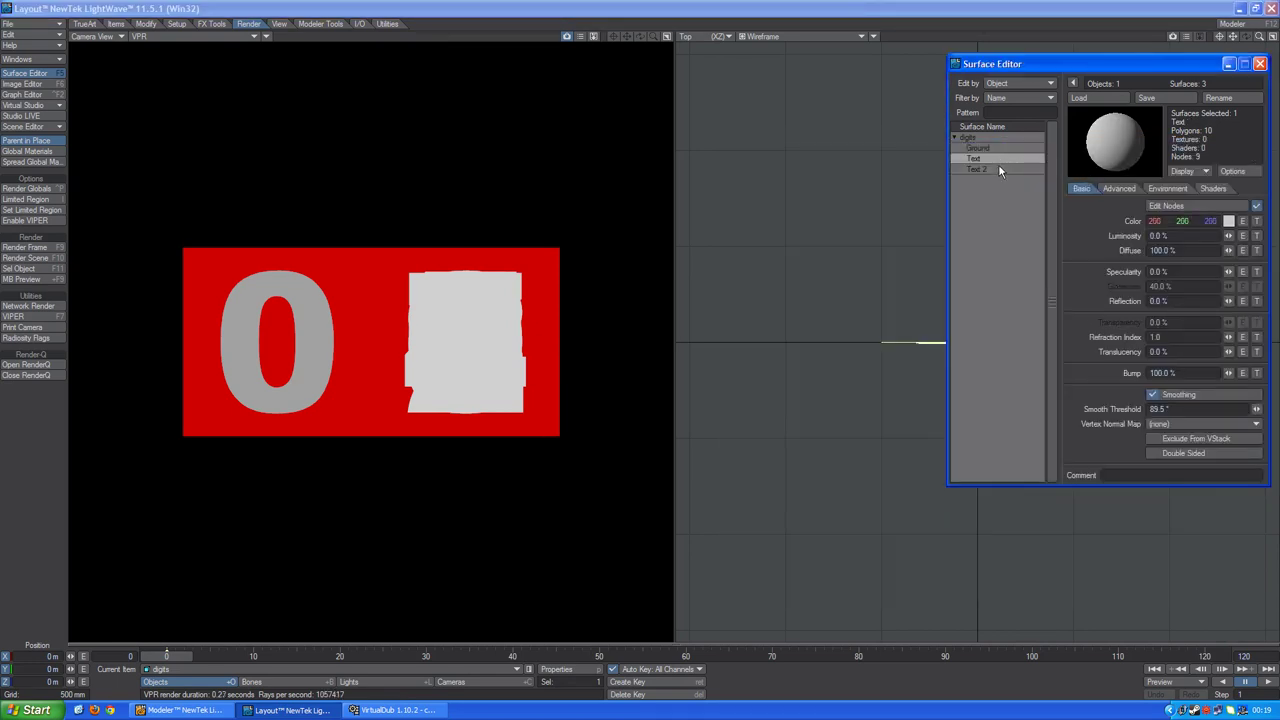
right_click(997, 167)
left_click(996, 179)
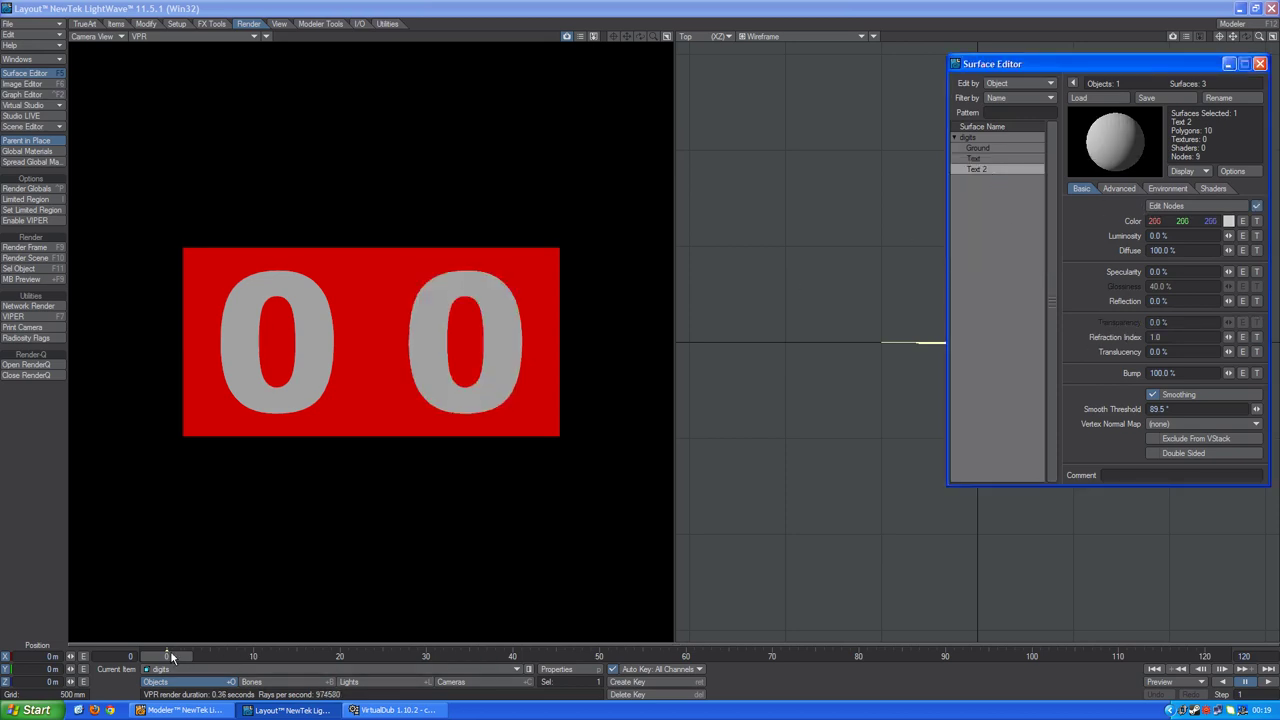
mouse_move(172, 657)
left_mouse_down()
mouse_move(495, 656)
mouse_move(167, 656)
left_mouse_up()
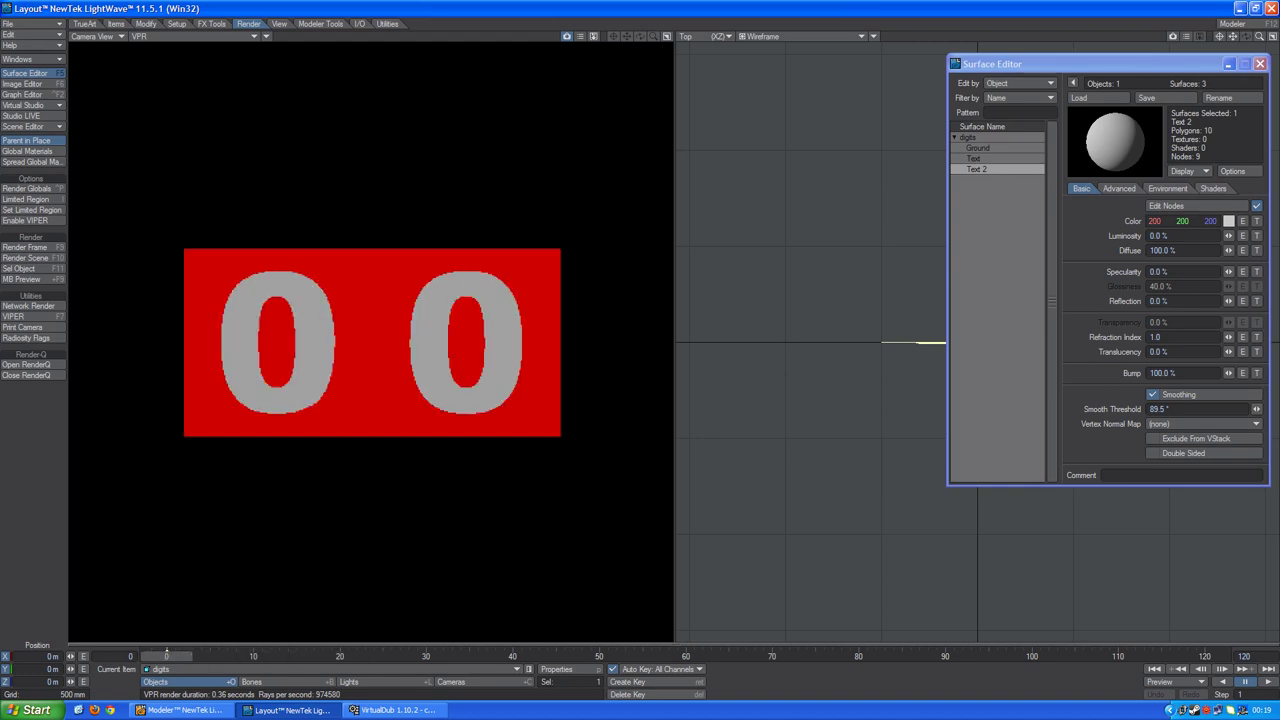
Step: Set B of the Text 2 surface's Divide node to 1.0 and scrub the timeline to check both digits
left_click(1176, 206)
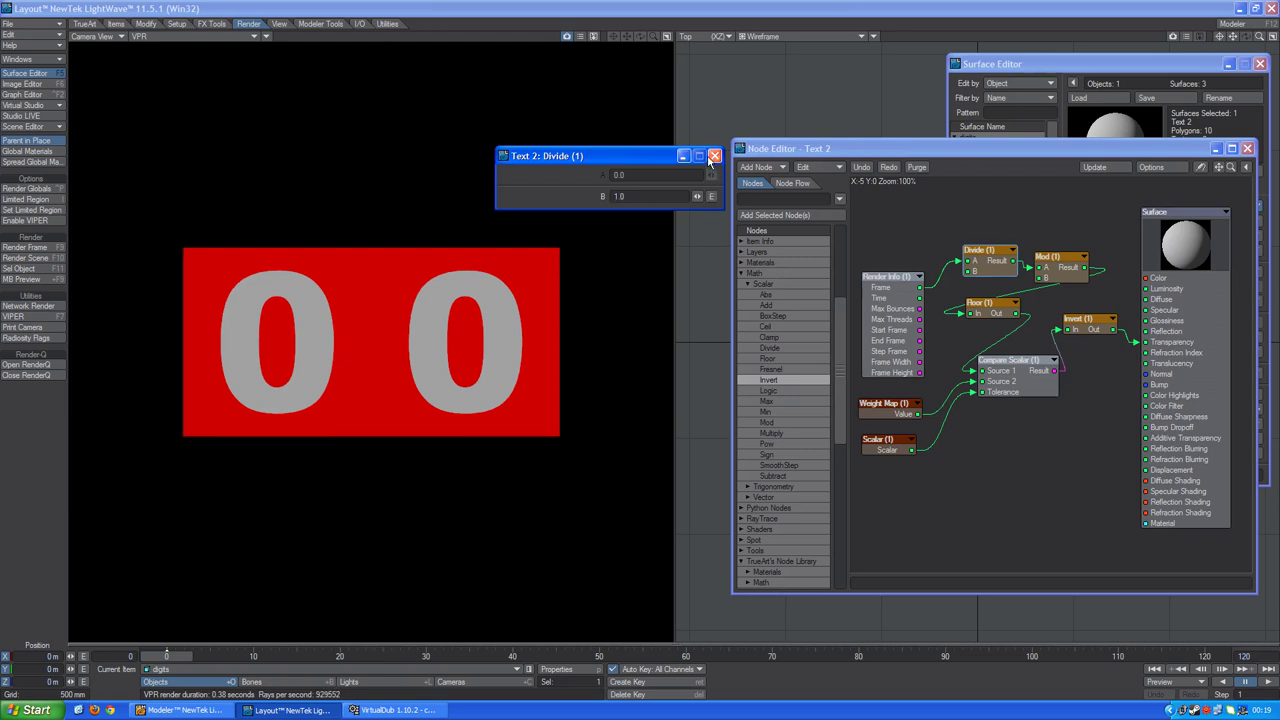
left_click(713, 156)
left_click_drag(183, 661, 1022, 657)
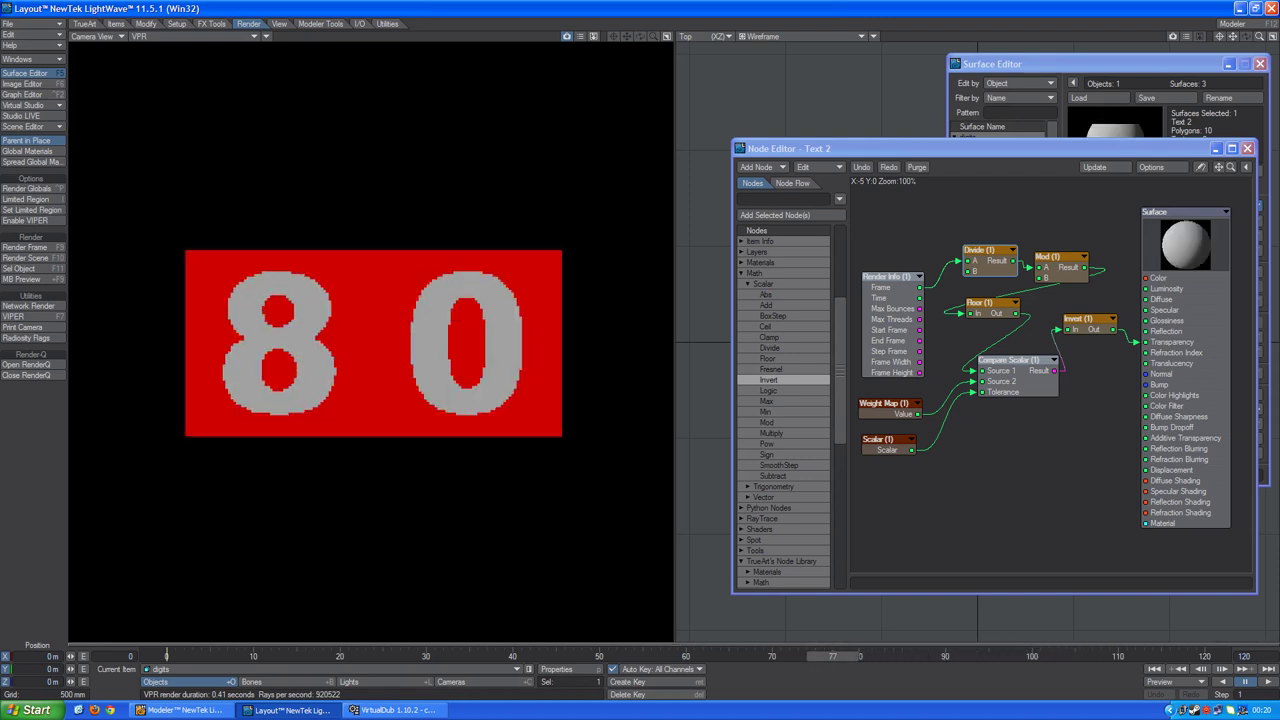